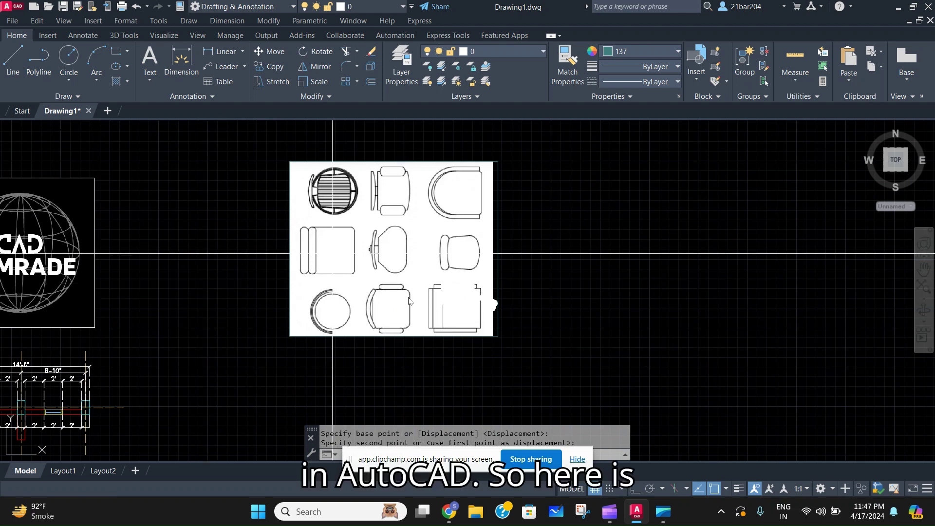
Pan and zoom to frame the round chair sketch on the reference sheet
middle_click_drag(450, 337, 487, 302)
middle_click_drag(268, 337, 281, 364)
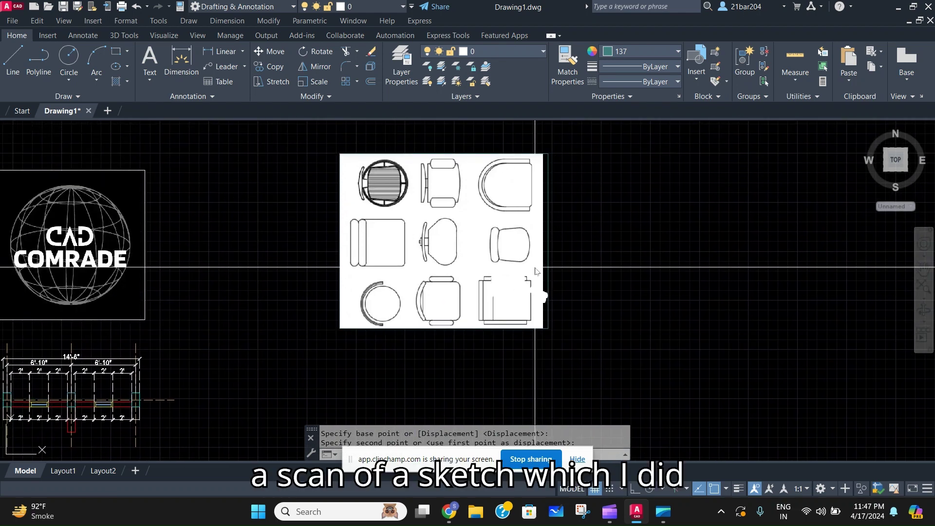
middle_click_drag(376, 300, 349, 330)
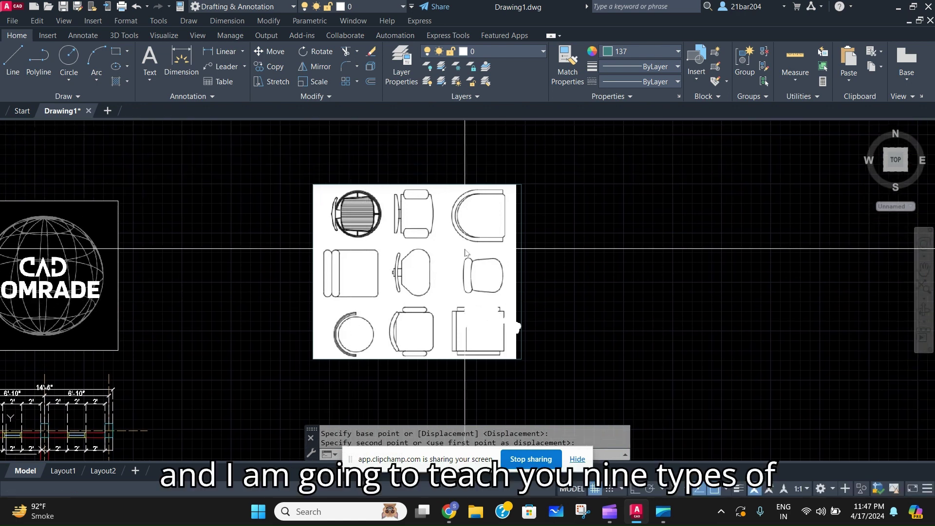
middle_click_drag(397, 240, 418, 228)
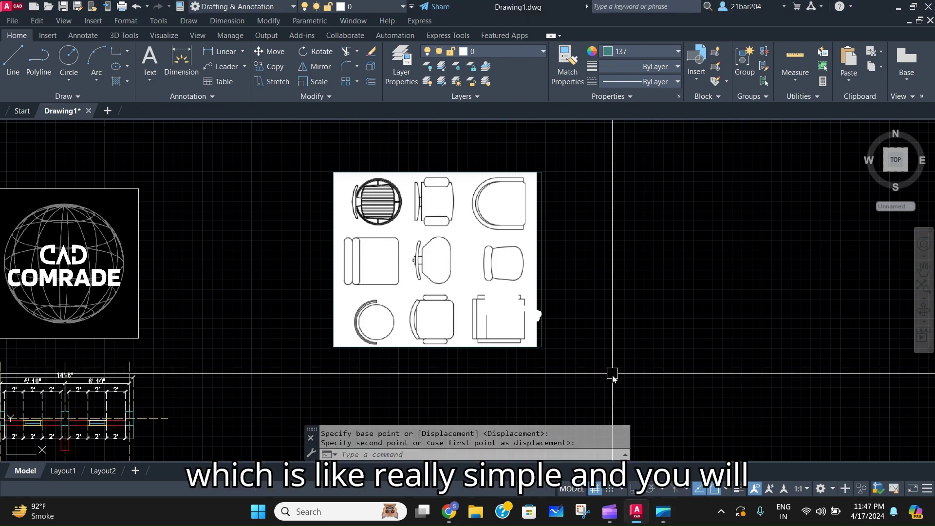
middle_click_drag(612, 373, 675, 343)
scroll(584, 337, "down", 3)
mouse_move(583, 336)
middle_mouse_down()
mouse_move(528, 302)
mouse_move(510, 367)
middle_mouse_up()
scroll(489, 298, "up", 2)
middle_click_drag(571, 363, 532, 333)
middle_click_drag(466, 351, 497, 336)
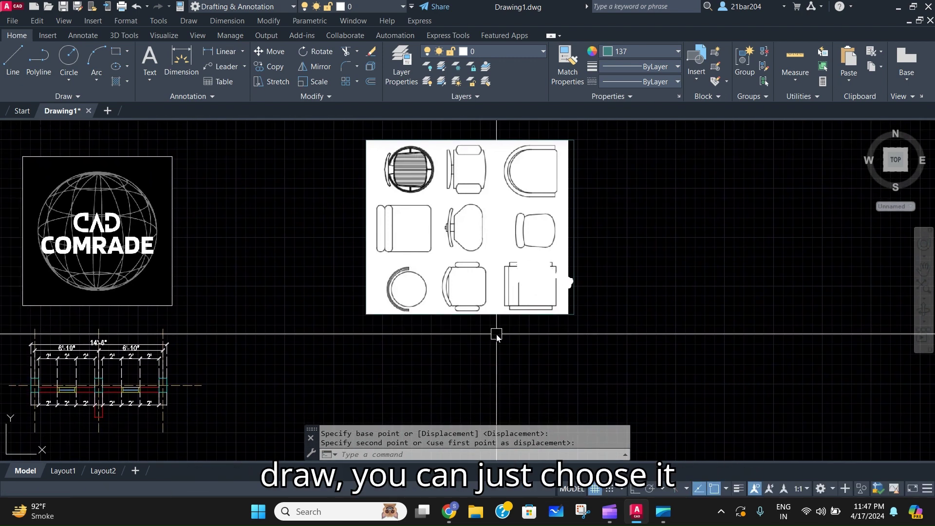
middle_click_drag(497, 342, 474, 354)
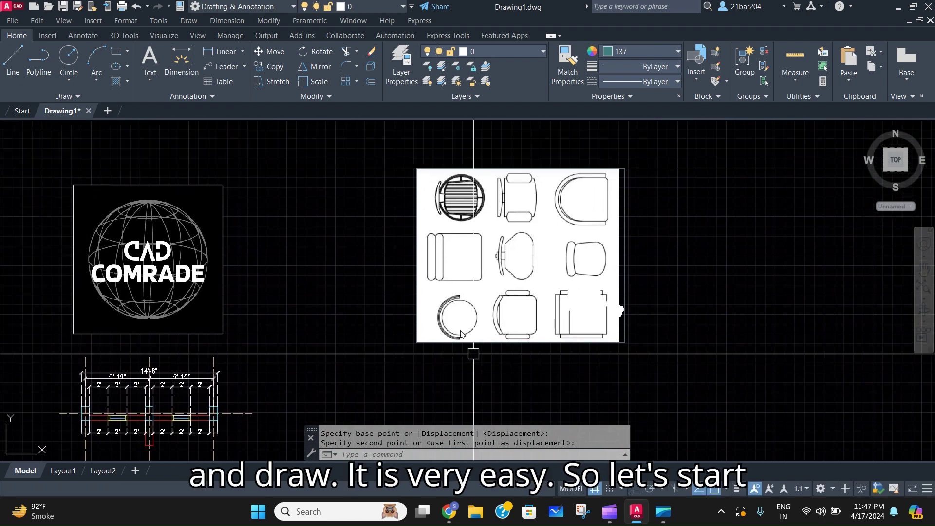
scroll(446, 183, "up", 4)
scroll(531, 203, "up", 2)
scroll(531, 195, "down", 2)
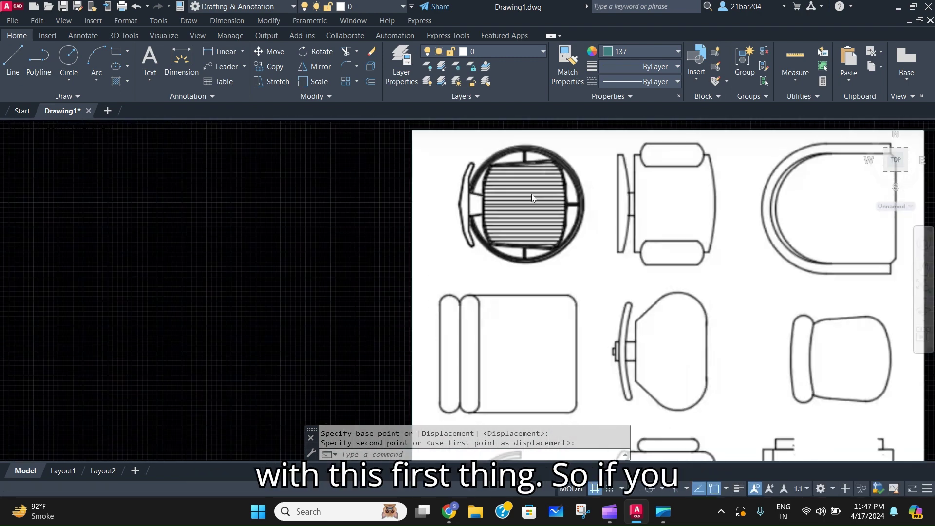
scroll(531, 194, "down", 2)
scroll(435, 187, "up", 2)
middle_click_drag(531, 194, 444, 210)
scroll(435, 185, "up", 2)
scroll(437, 180, "down", 2)
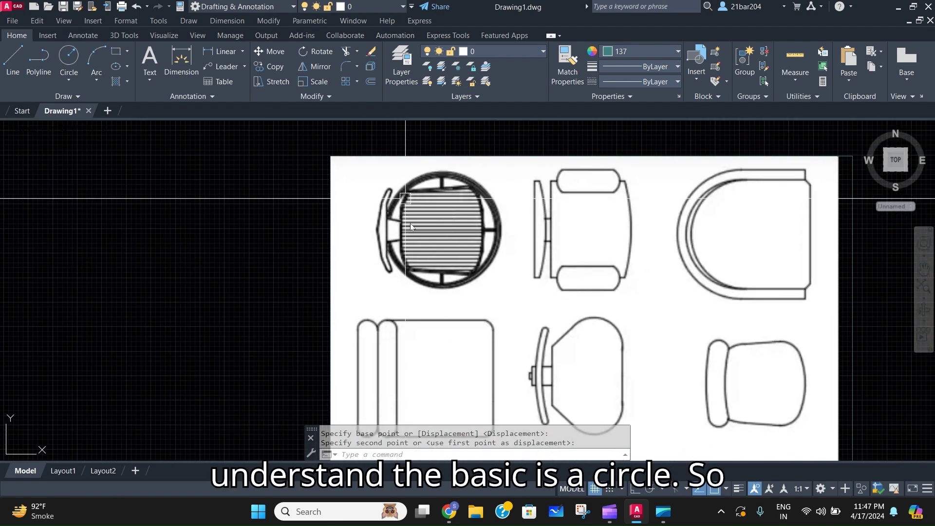
scroll(436, 244, "down", 4)
middle_click_drag(436, 244, 442, 202)
Draw a circle with the C command in the empty space right of the chair sketch
type("c")
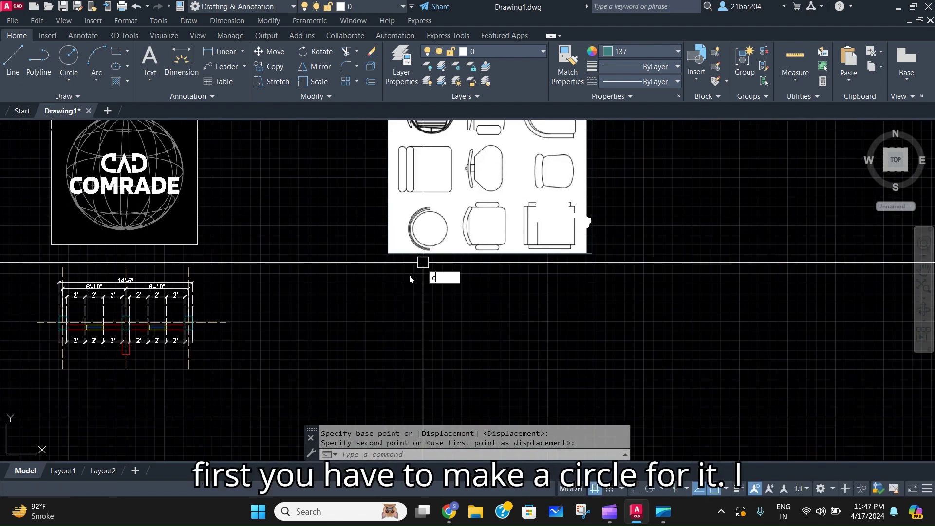
key("Return")
middle_click_drag(557, 325, 510, 380)
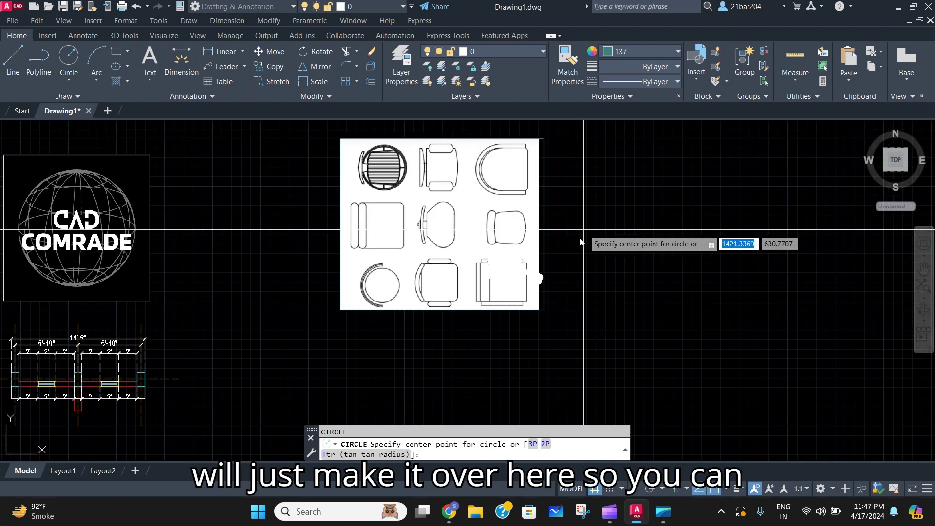
middle_click_drag(600, 166, 576, 219)
left_click(585, 225)
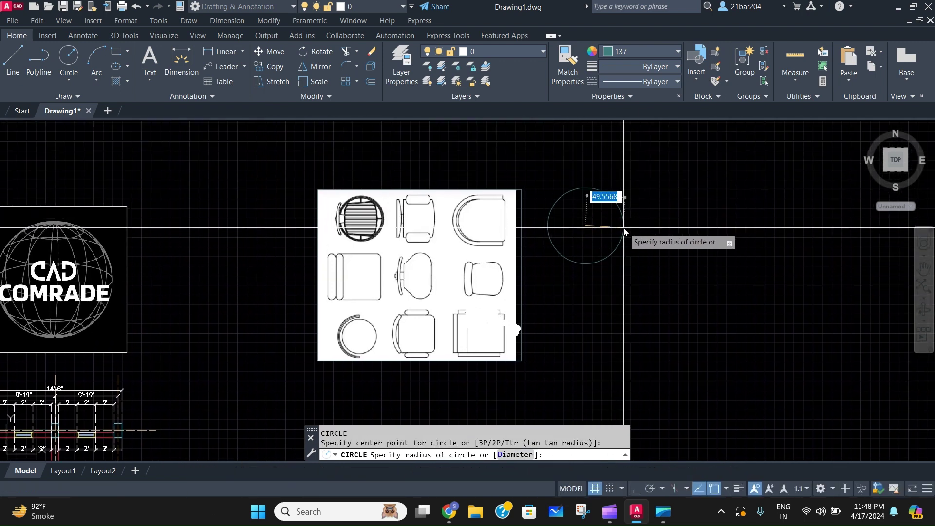
left_click(612, 225)
scroll(600, 218, "up", 2)
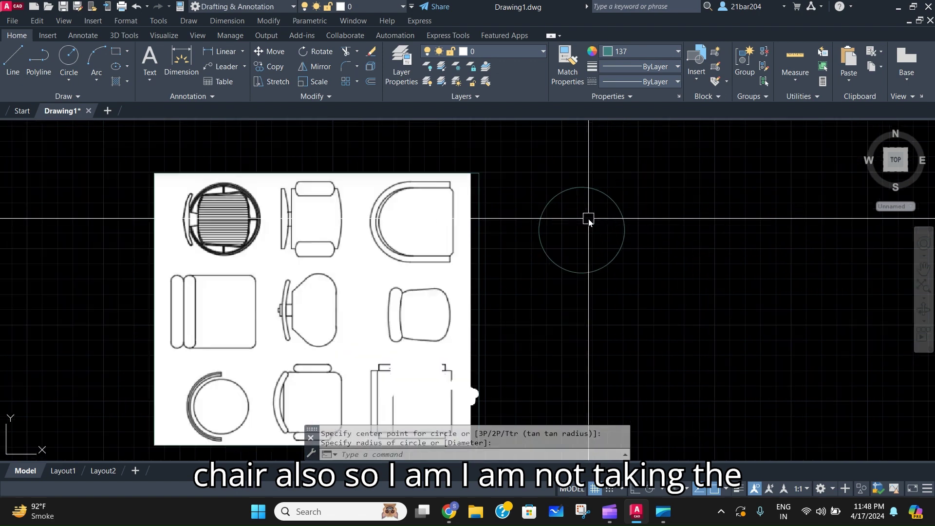
scroll(623, 236, "down", 2)
Start moving the new circle, cancel so it stays in place, then reselect it
middle_click_drag(623, 235, 546, 275)
scroll(550, 238, "up", 2)
left_click(557, 244)
left_click(508, 223)
type("m")
key("Return")
left_click(562, 289)
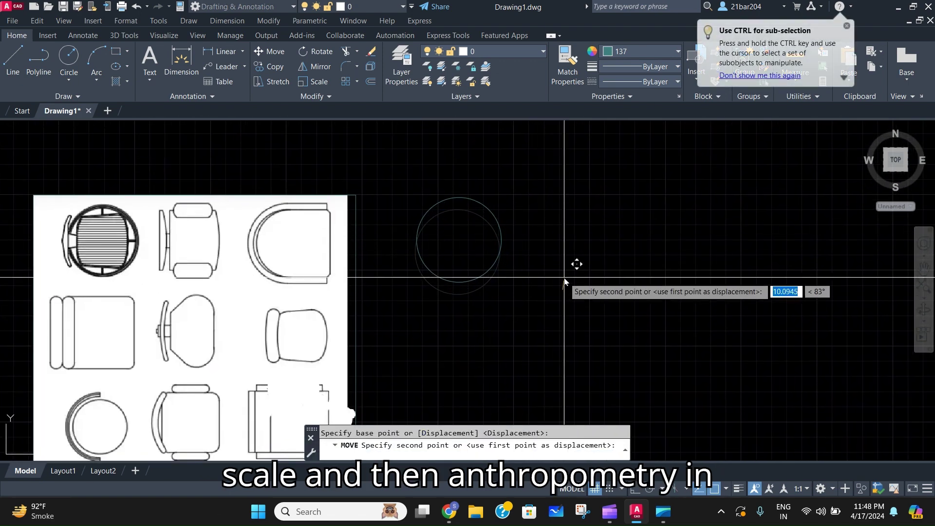
key("Escape")
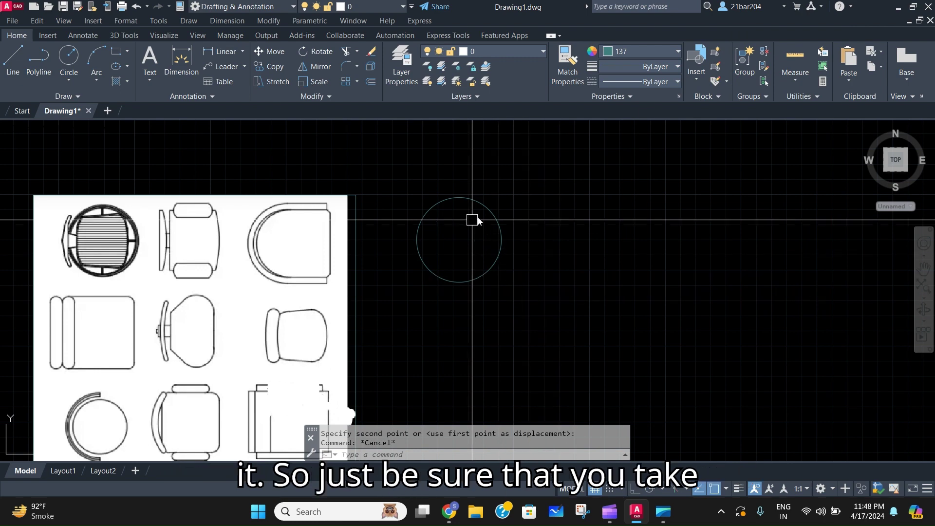
left_click(498, 225)
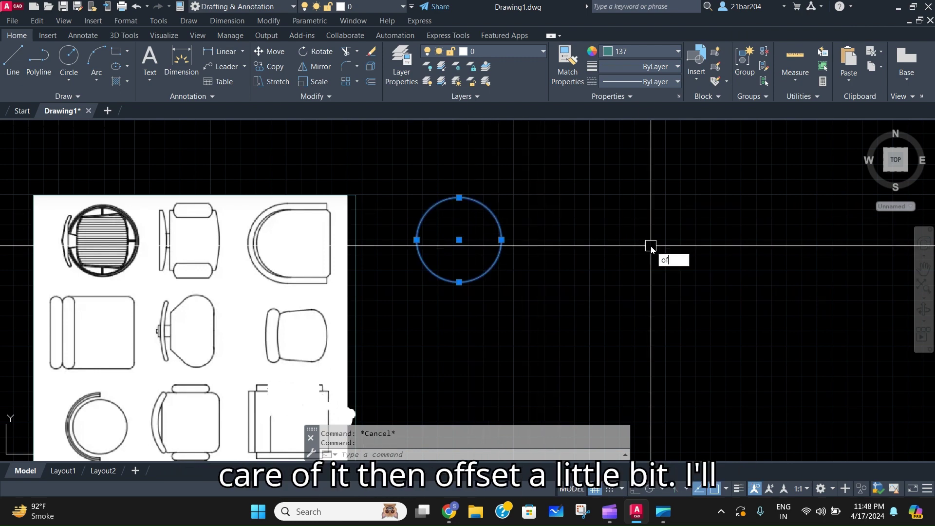
Offset the circle through a point just inside it to create the inner ring
key("Return")
key("Return")
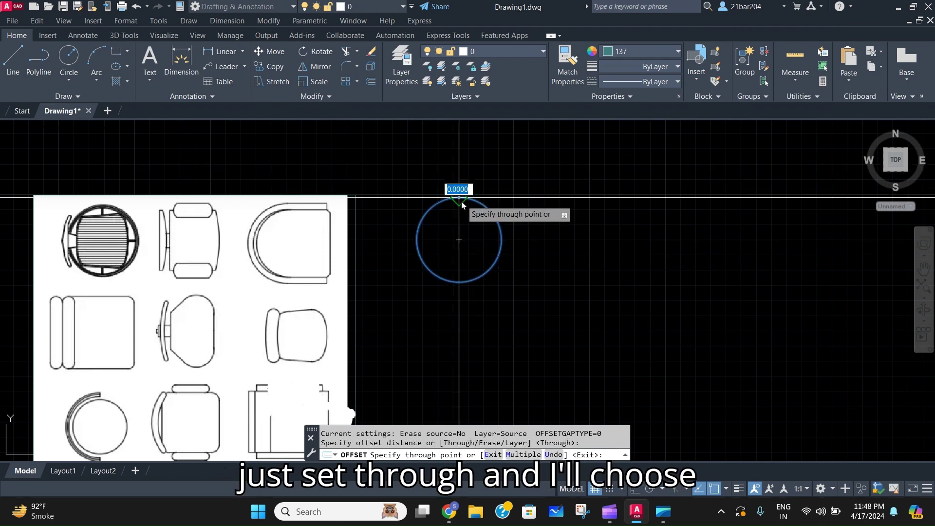
scroll(461, 204, "up", 2)
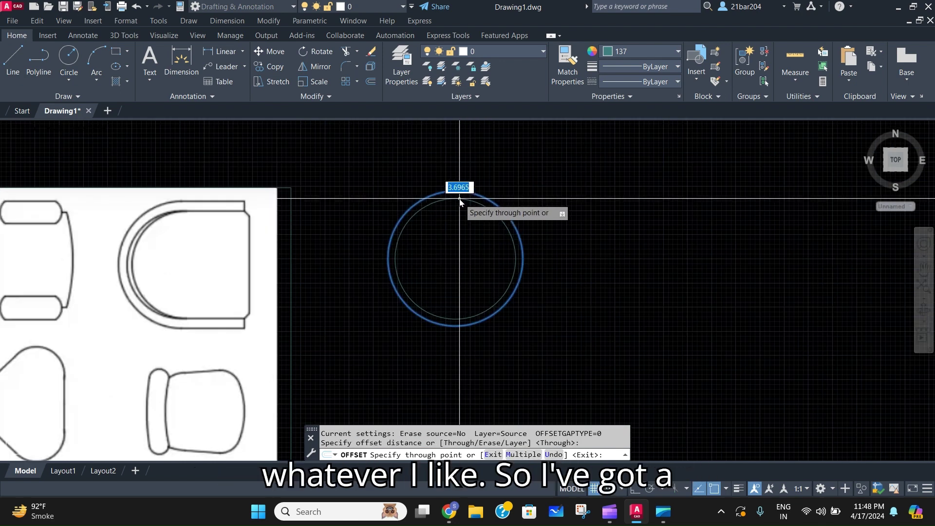
left_click(459, 200)
scroll(459, 220, "down", 4)
scroll(253, 219, "up", 5)
key("Escape")
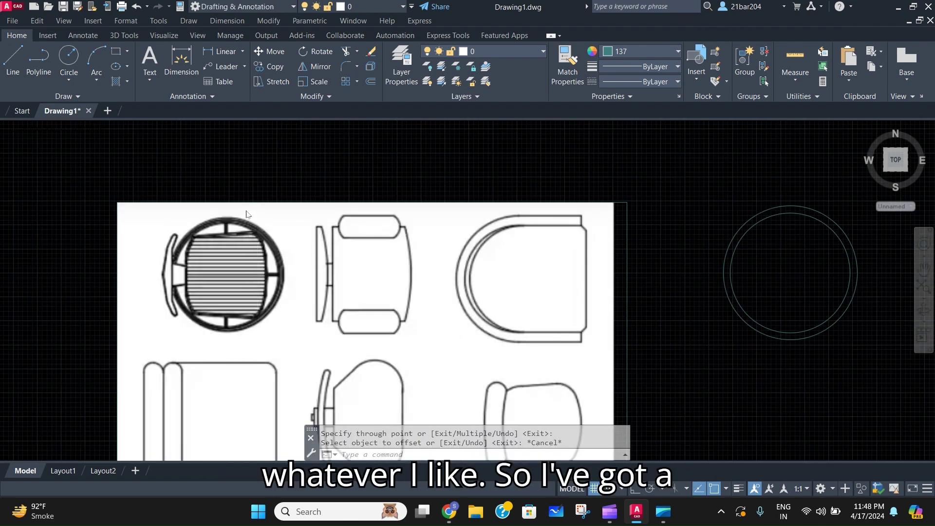
scroll(246, 214, "down", 1)
scroll(300, 266, "up", 3)
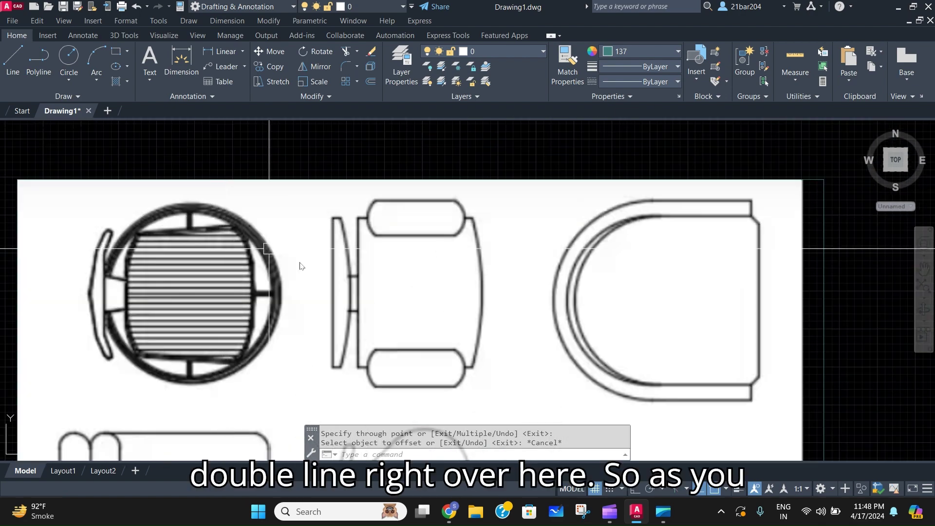
scroll(320, 294, "down", 2)
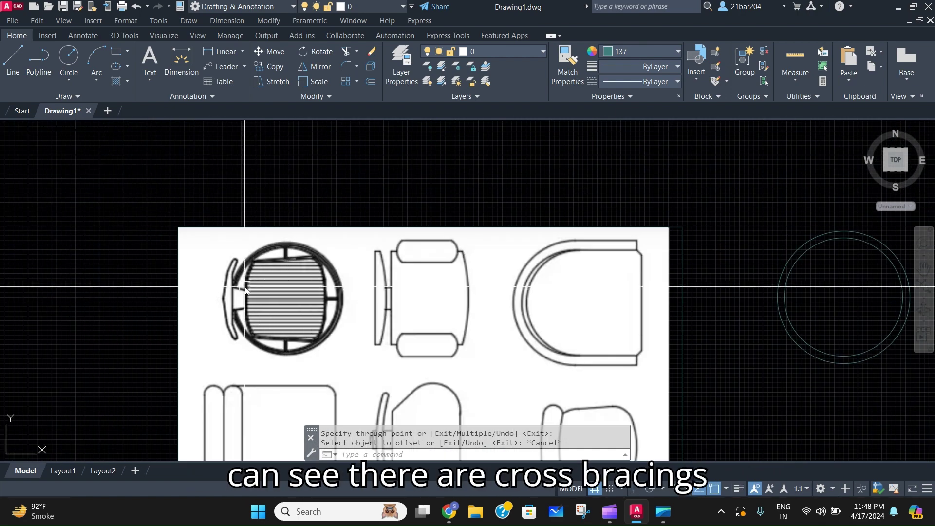
scroll(394, 324, "down", 2)
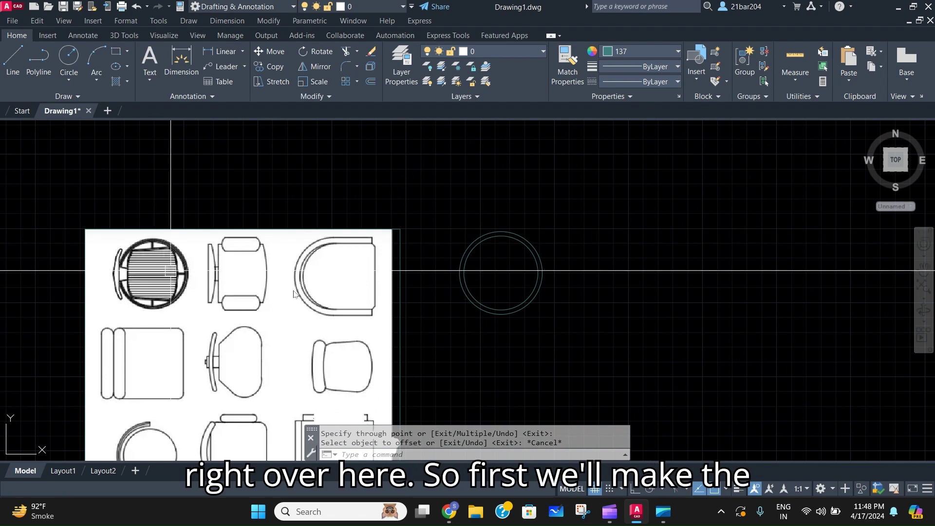
Start the LINE command for drawing the seat square
type("l")
key("Return")
scroll(495, 279, "up", 2)
Draw the skewed four-sided seat outline inside the inner circle, closing it at its starting corner
scroll(454, 263, "down", 1)
middle_click_drag(454, 267, 547, 295)
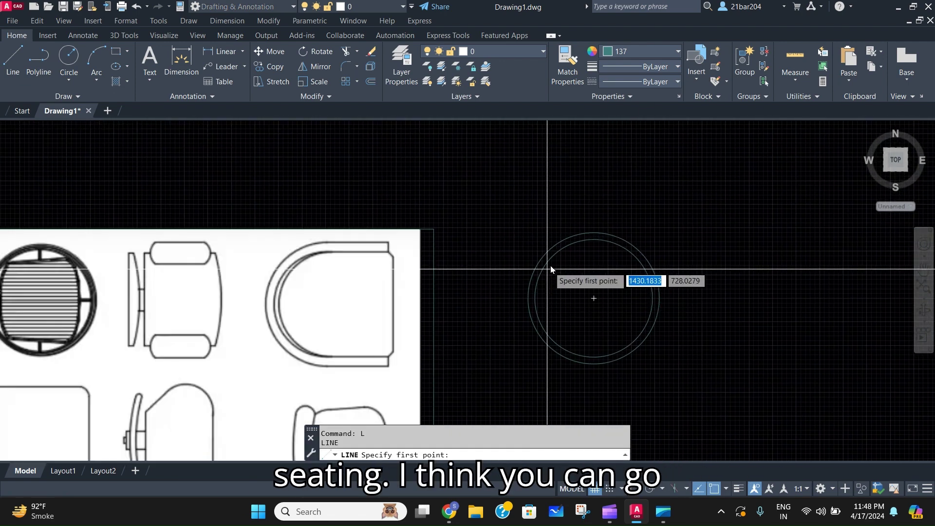
left_click(550, 259)
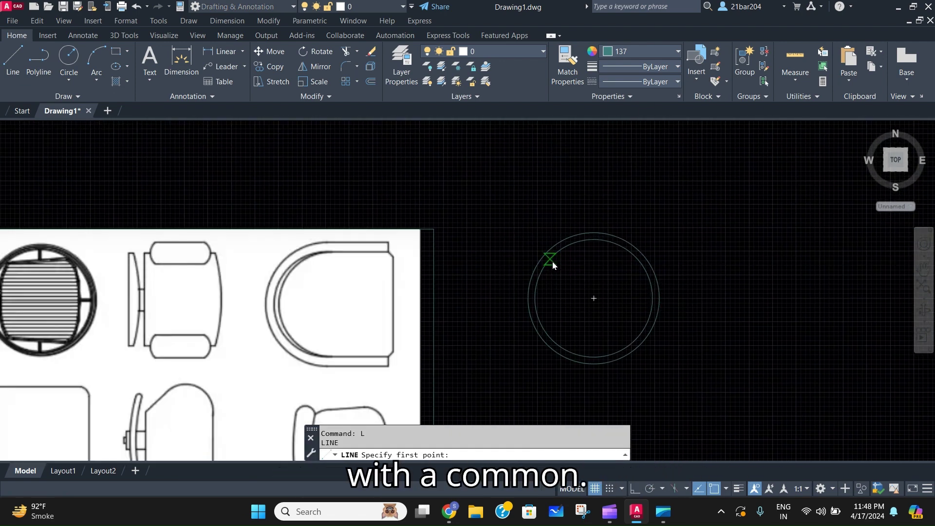
left_click(628, 252)
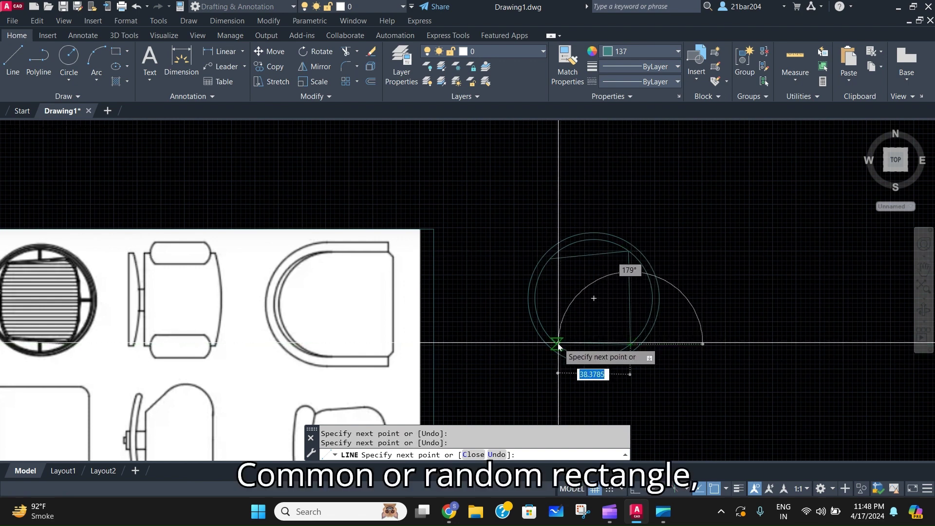
left_click(556, 343)
left_click(550, 260)
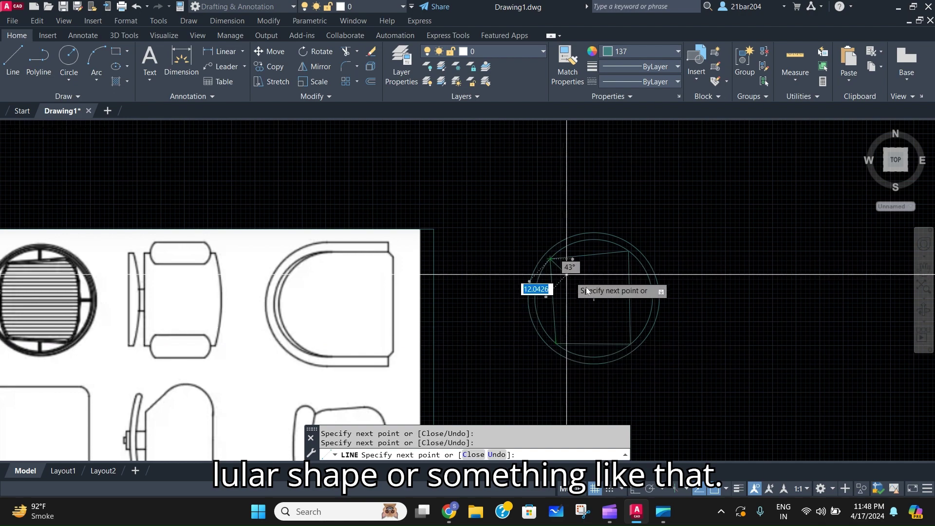
key("Escape")
scroll(587, 253, "up", 2)
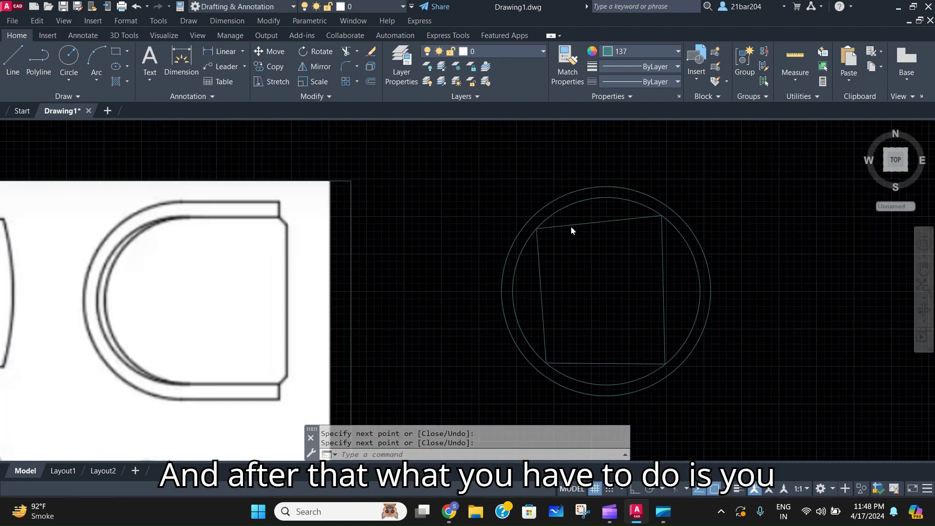
key("Escape")
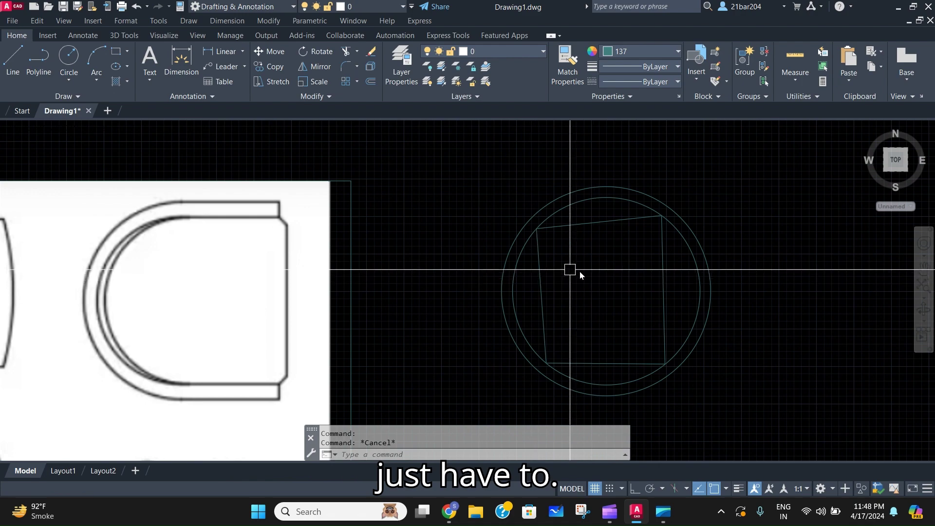
scroll(579, 274, "up", 2)
scroll(536, 236, "down", 3)
scroll(539, 233, "up", 1)
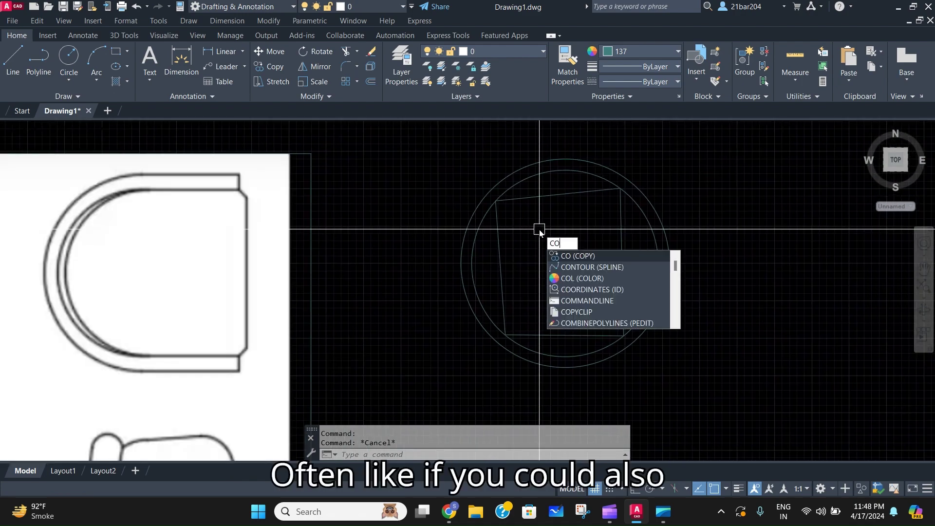
Copy the seat's top edge as a 30-item array reaching the bottom edge to form slats
key("Return")
key("Return")
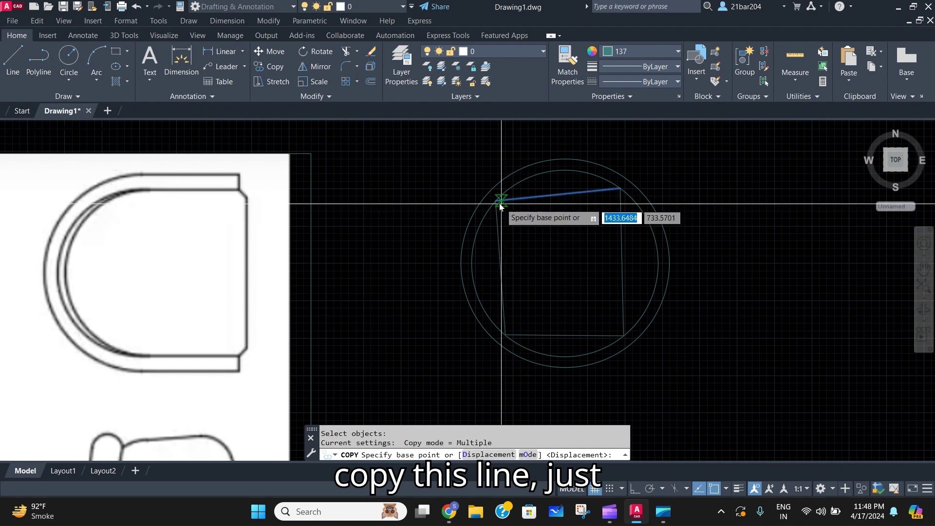
left_click(496, 200)
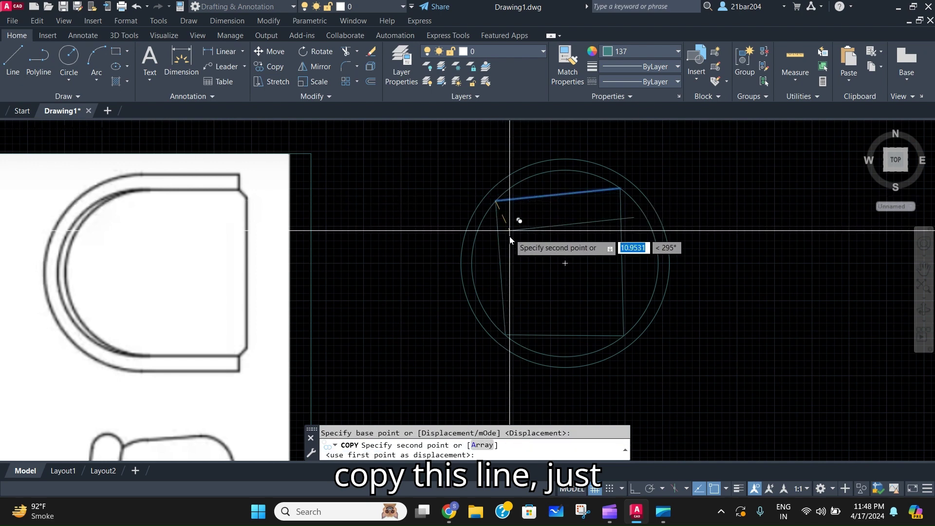
left_click(482, 445)
type("3")
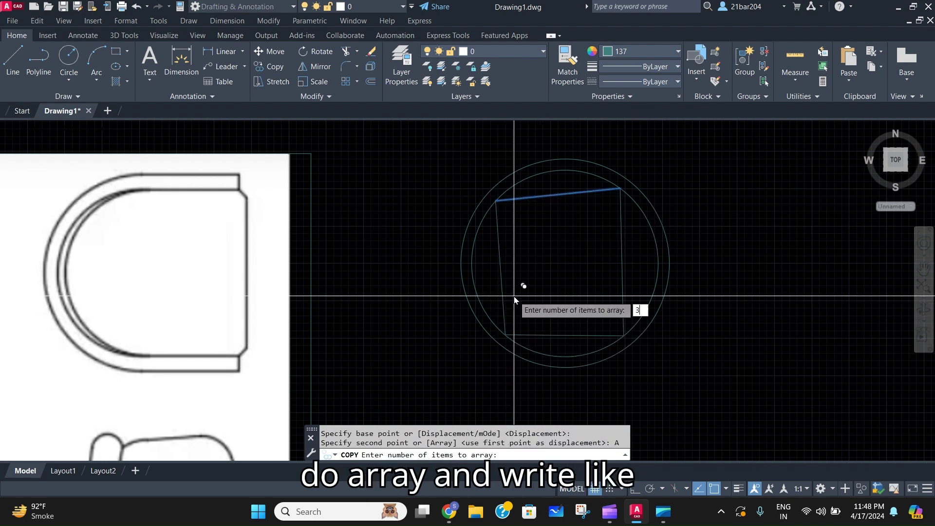
type("0")
key("Return")
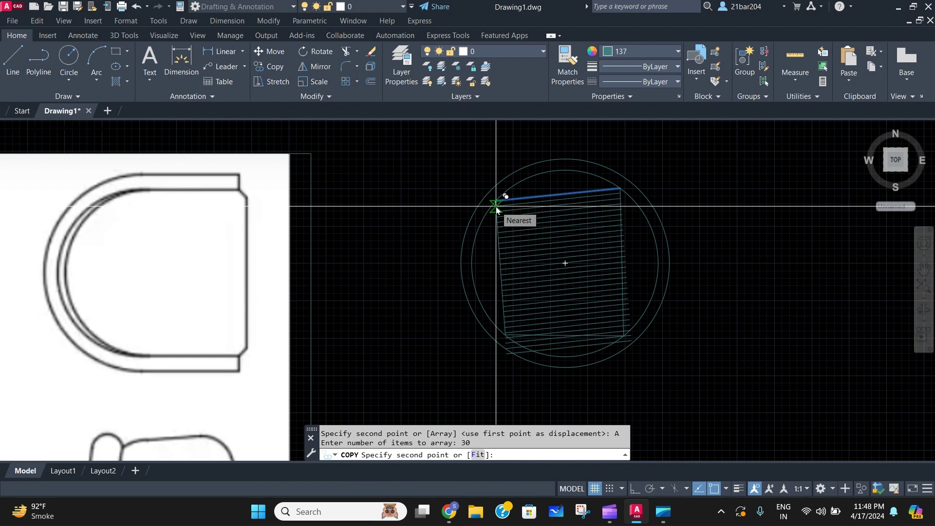
key("Escape")
scroll(577, 334, "up", 4)
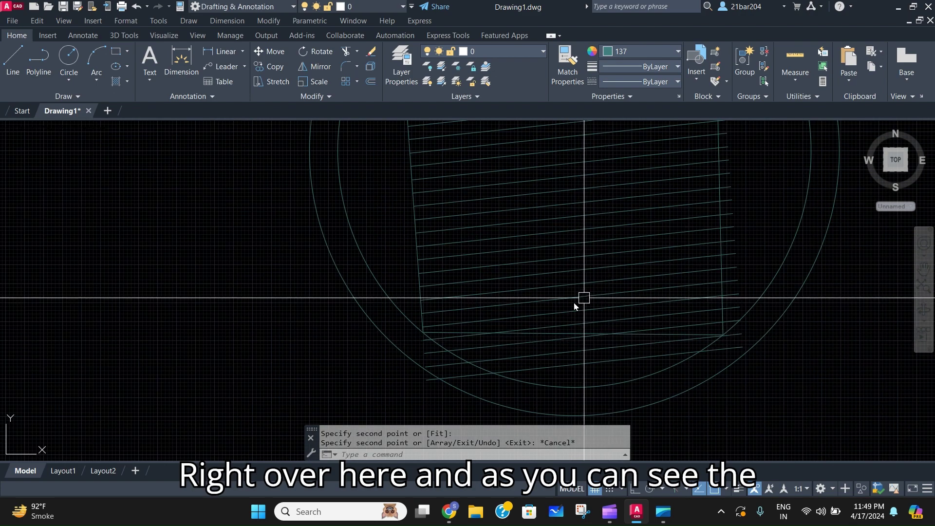
scroll(573, 303, "up", 3)
Fence-trim the slat ends overhanging the seat's lower-left side and the leftover stubs
type("tr")
key("Return")
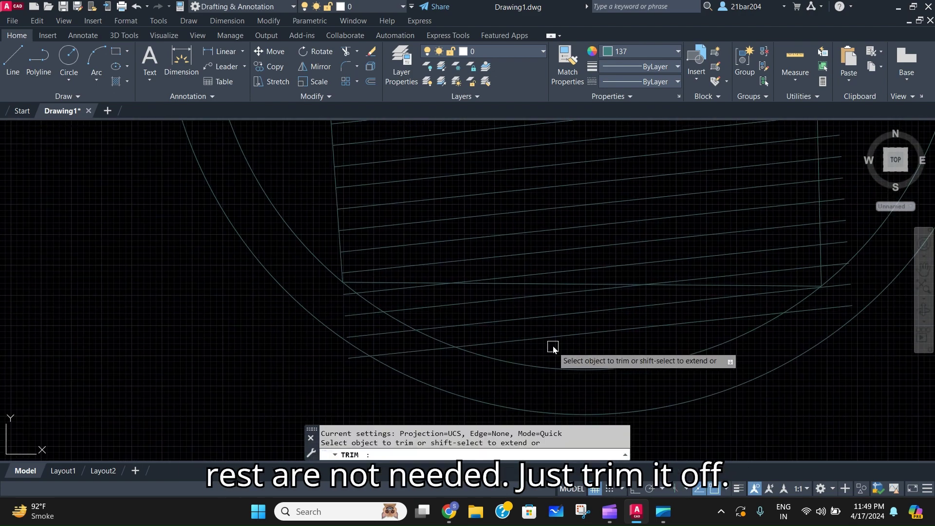
left_click(555, 345)
left_click(395, 289)
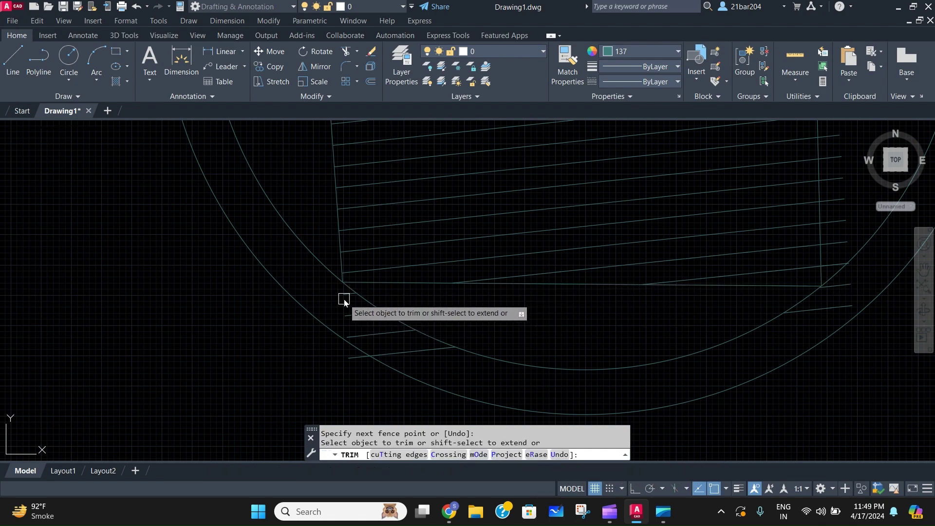
left_click(358, 318)
left_click(417, 369)
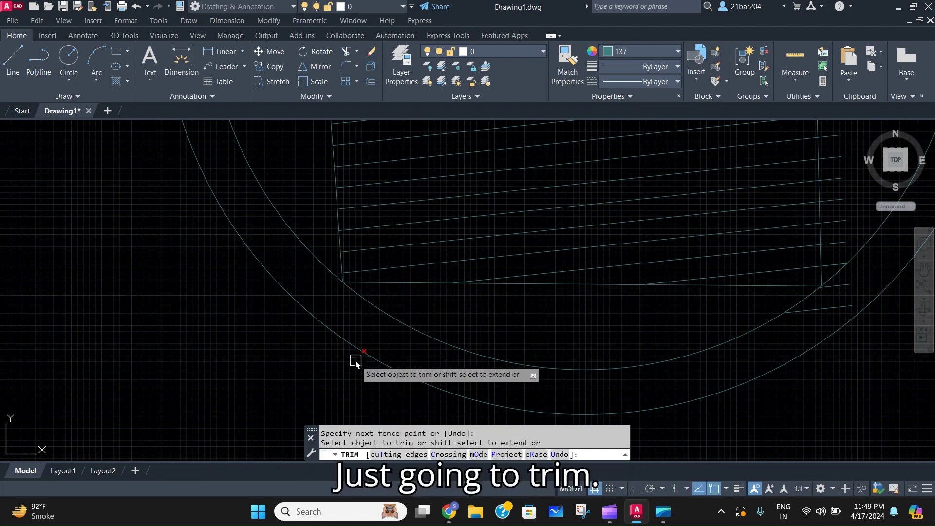
left_click(355, 361)
mouse_move(665, 318)
middle_mouse_down()
mouse_move(517, 323)
mouse_move(468, 339)
middle_mouse_up()
left_click(600, 342)
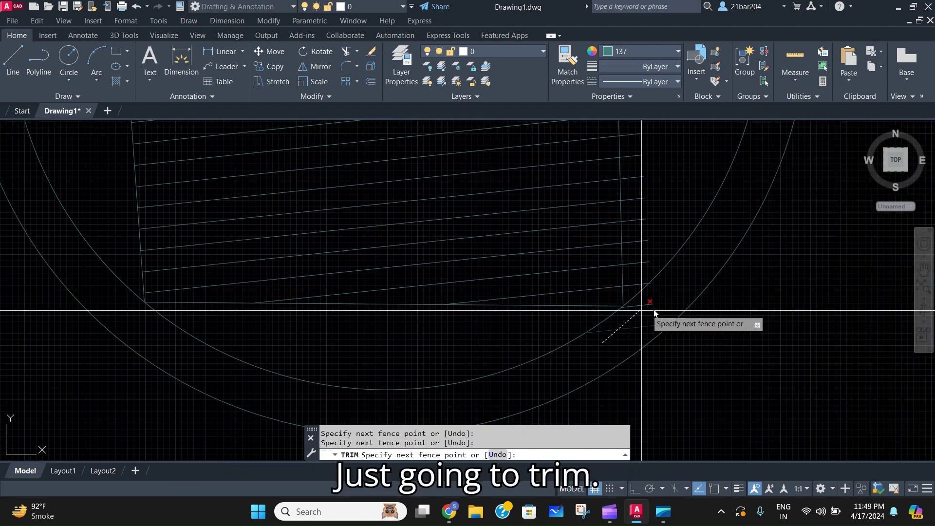
left_click(653, 301)
Fence-trim the slat ends overshooting the square's right edge
scroll(632, 293, "up", 2)
left_click(632, 292)
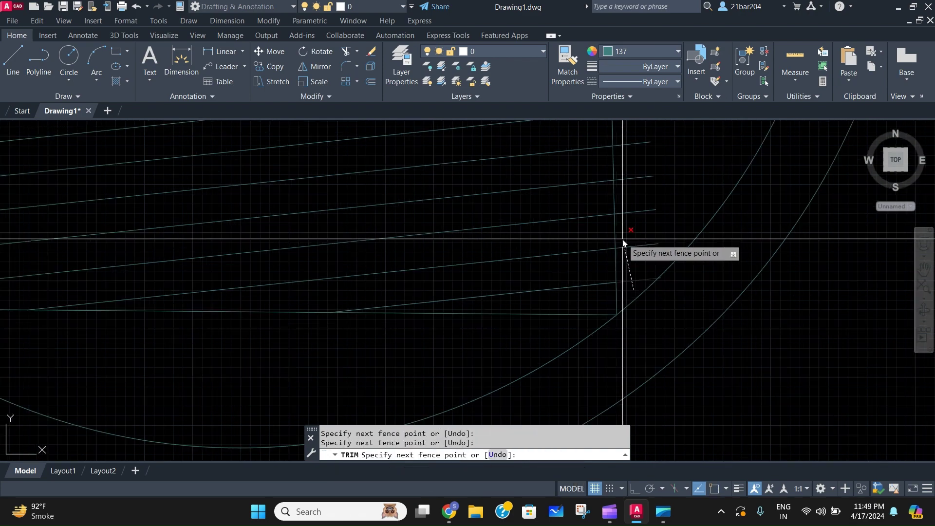
scroll(625, 236, "down", 2)
scroll(605, 204, "down", 4)
middle_click_drag(605, 205, 601, 338)
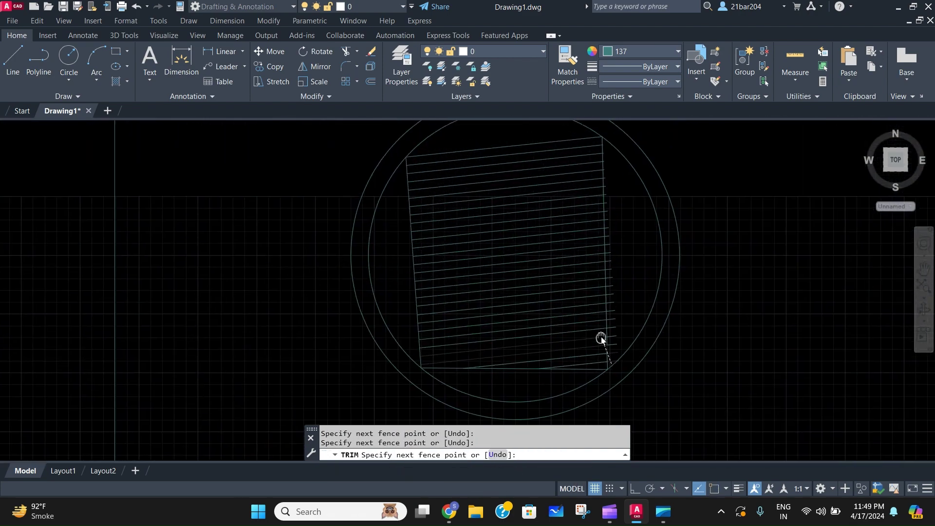
left_click(607, 161)
key("Return")
scroll(615, 194, "up", 5)
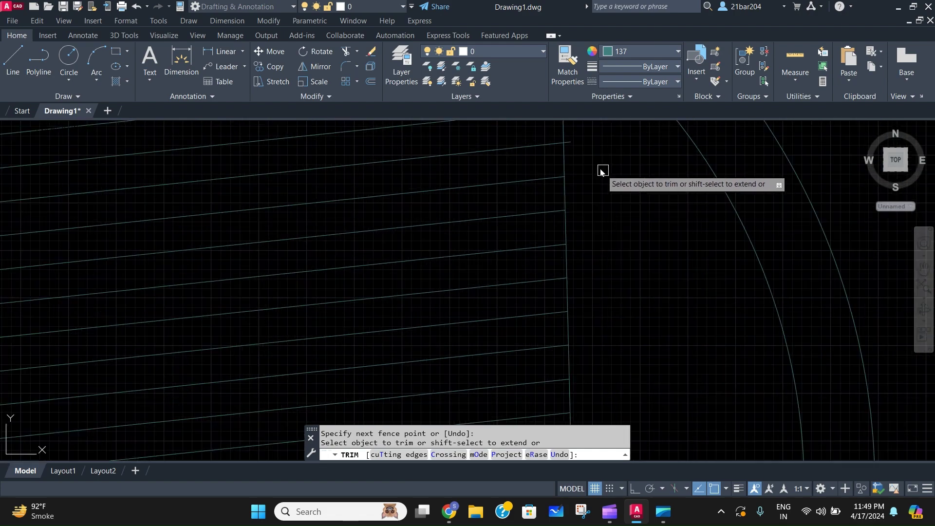
left_click_drag(579, 157, 568, 139)
key("Escape")
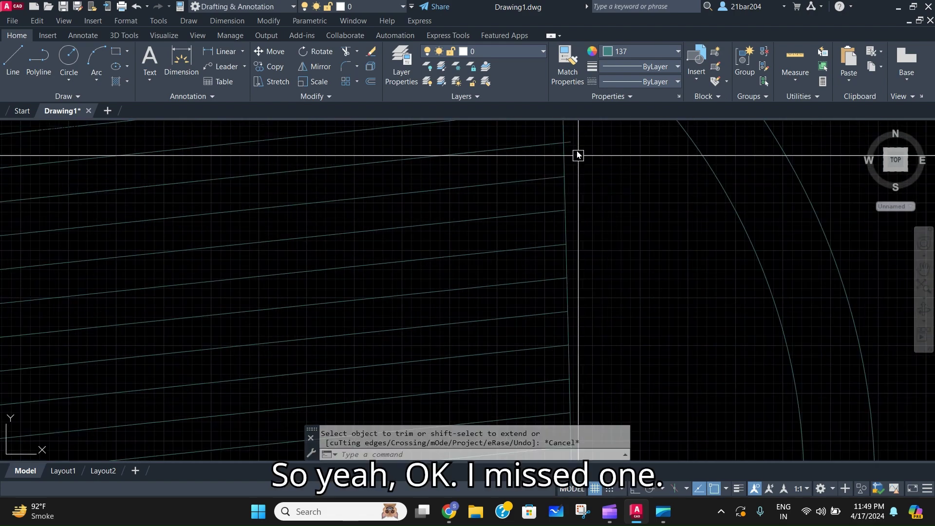
Rerun TR for a missed slat end, then frame the whole chair beside the reference
type("tr")
key("Return")
scroll(584, 165, "down", 10)
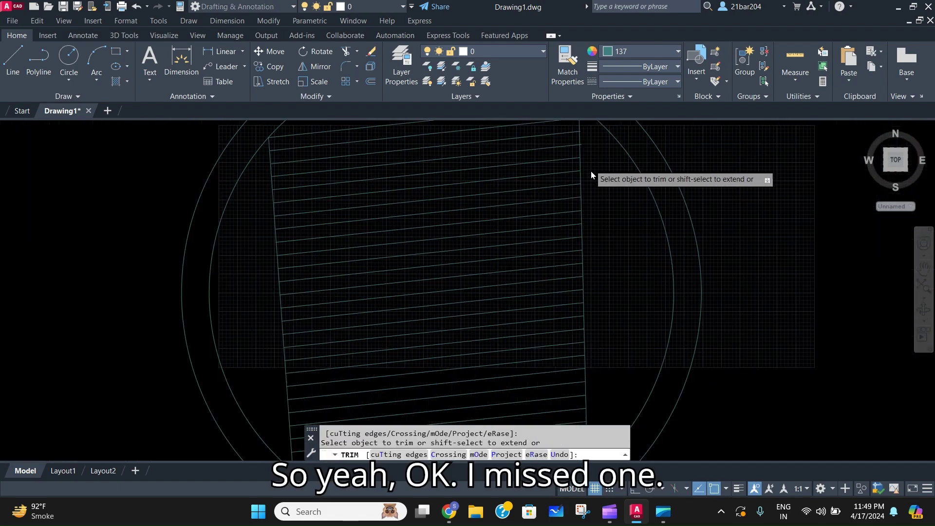
scroll(583, 209, "down", 2)
key("Escape")
mouse_move(580, 218)
middle_mouse_down()
mouse_move(649, 254)
mouse_move(684, 260)
middle_mouse_up()
type("l")
key("Return")
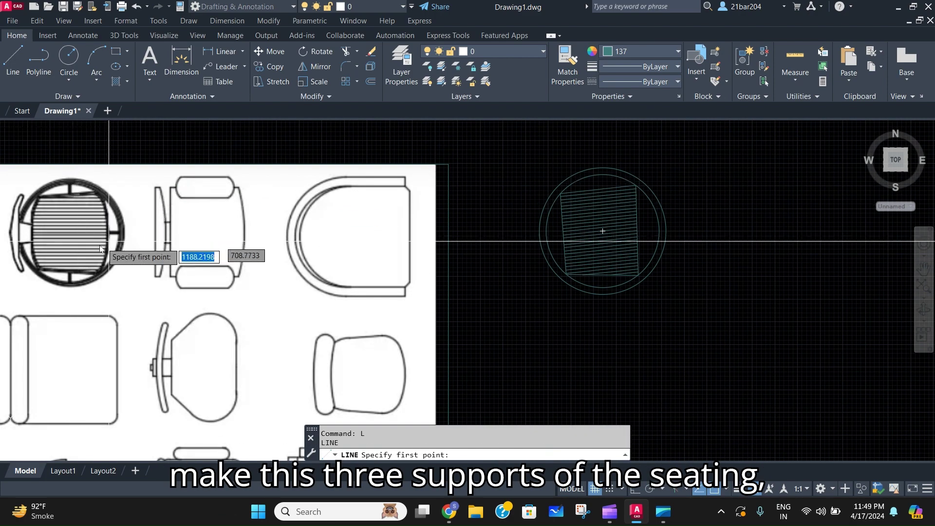
Draw two short support lines from the seat's right edge to the inner circle
scroll(610, 214, "up", 4)
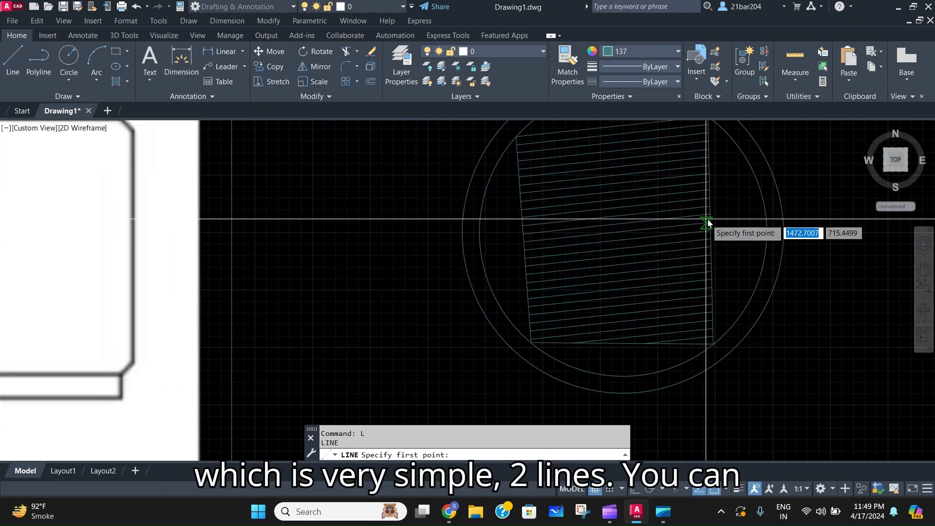
left_click(711, 222)
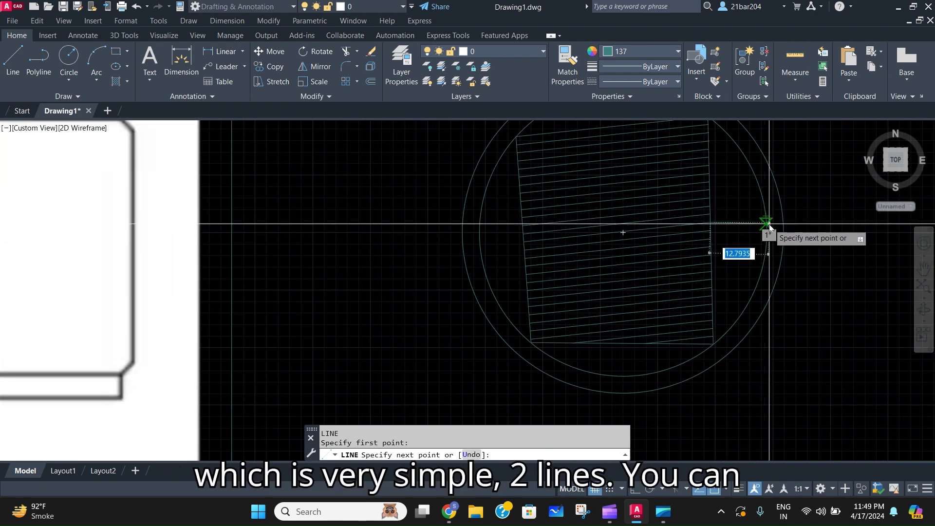
left_click(766, 217)
key("Return")
key("Return")
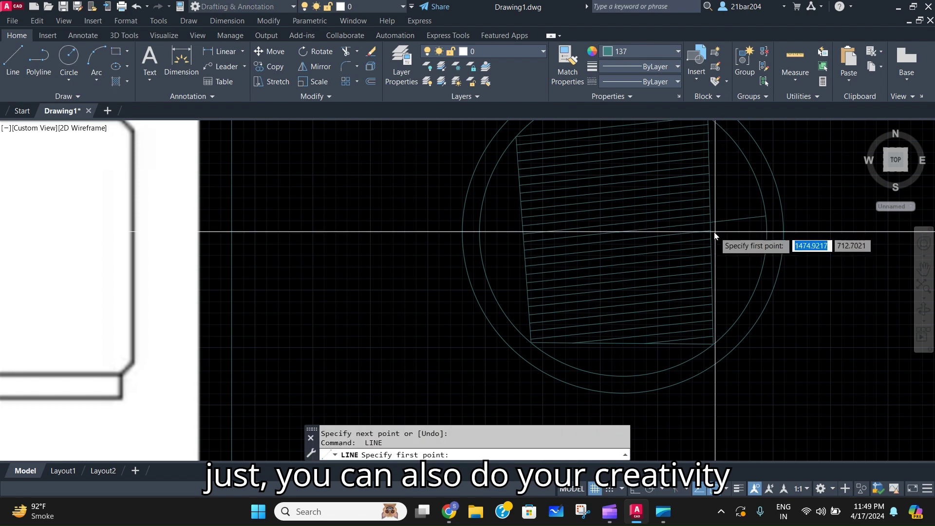
left_click(710, 230)
left_click(766, 230)
key("Return")
Add two support lines from the seat's bottom corner down to the inner circle
scroll(704, 253, "down", 1)
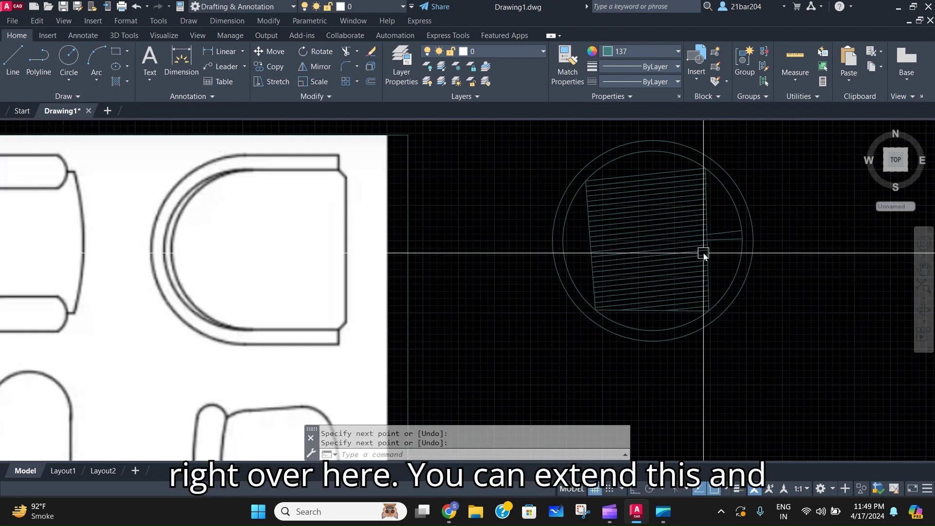
scroll(696, 280, "up", 1)
scroll(633, 345, "down", 1)
middle_click_drag(634, 345, 634, 284)
scroll(630, 285, "up", 1)
key("Return")
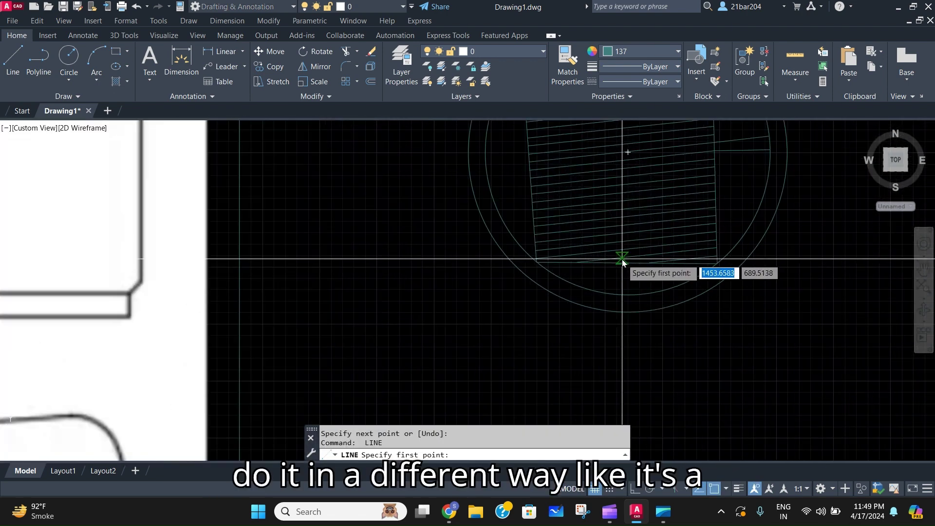
left_click(622, 263)
left_click(627, 295)
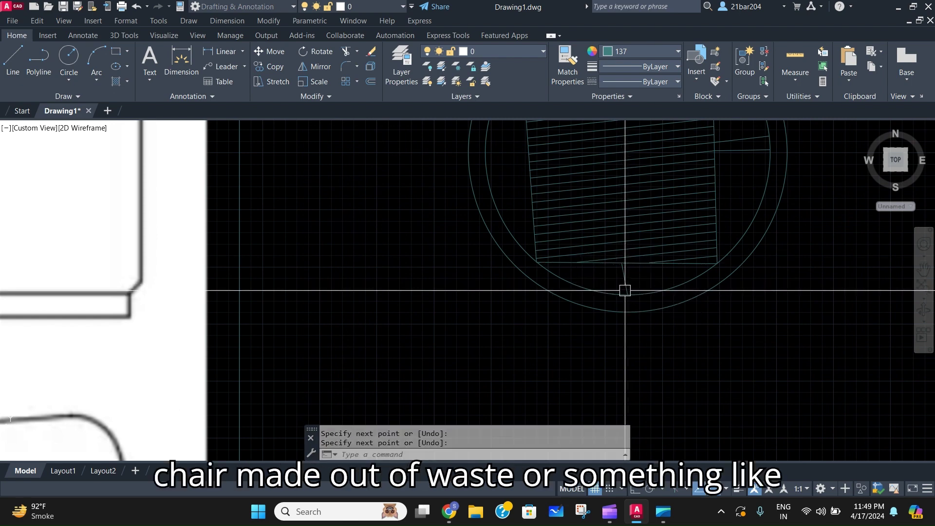
key("Return")
key("Return")
scroll(626, 267, "up", 3)
left_click(624, 262)
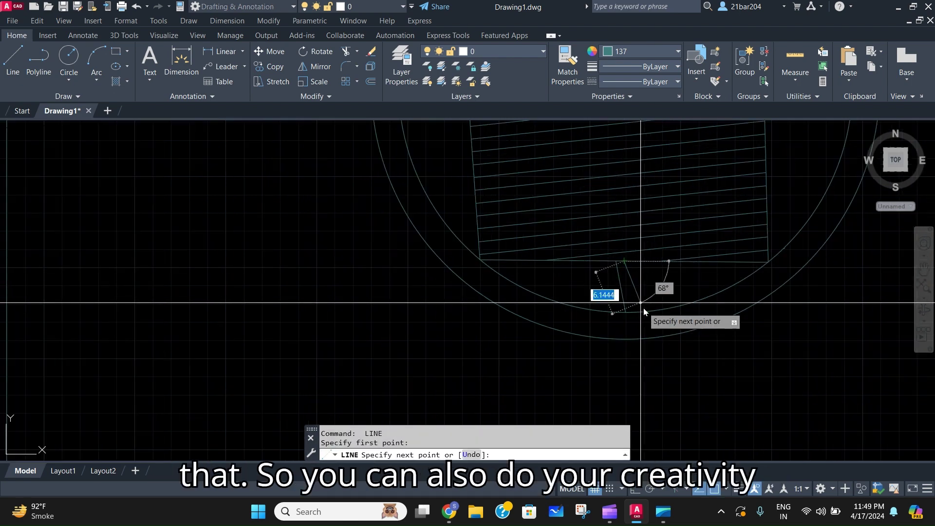
left_click(632, 310)
key("Return")
key("Return")
Draw two support lines from the seat's top edge up to the inner circle
scroll(642, 272, "down", 4)
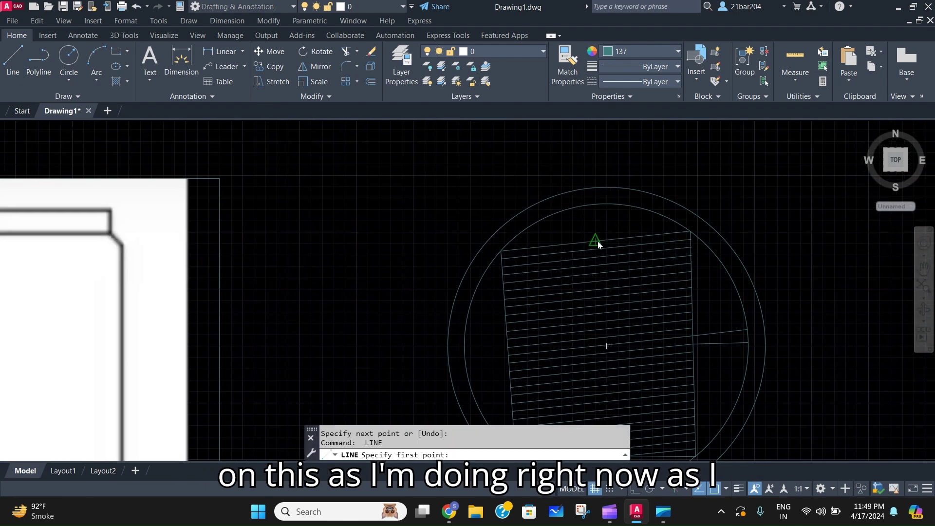
left_click(596, 240)
left_click(598, 204)
key("Return")
key("Return")
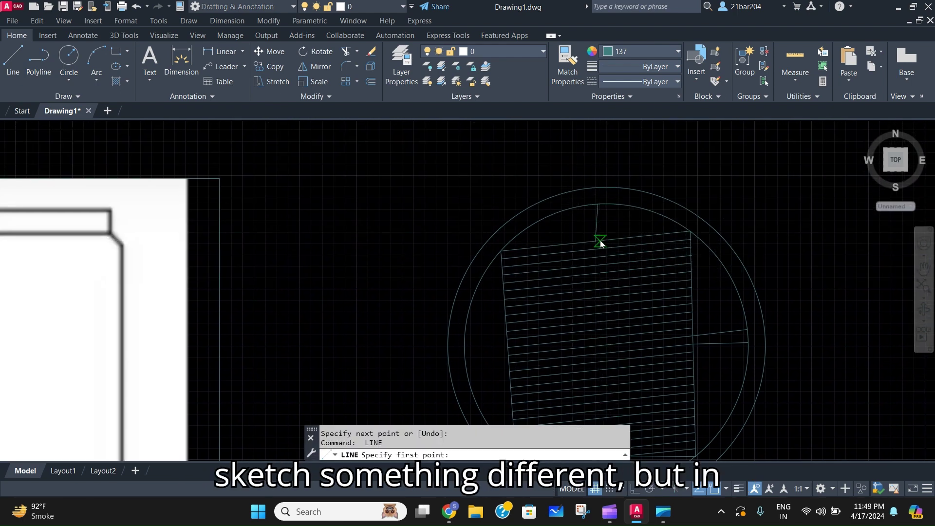
left_click(600, 241)
left_click(602, 207)
key("Return")
scroll(662, 228, "down", 4)
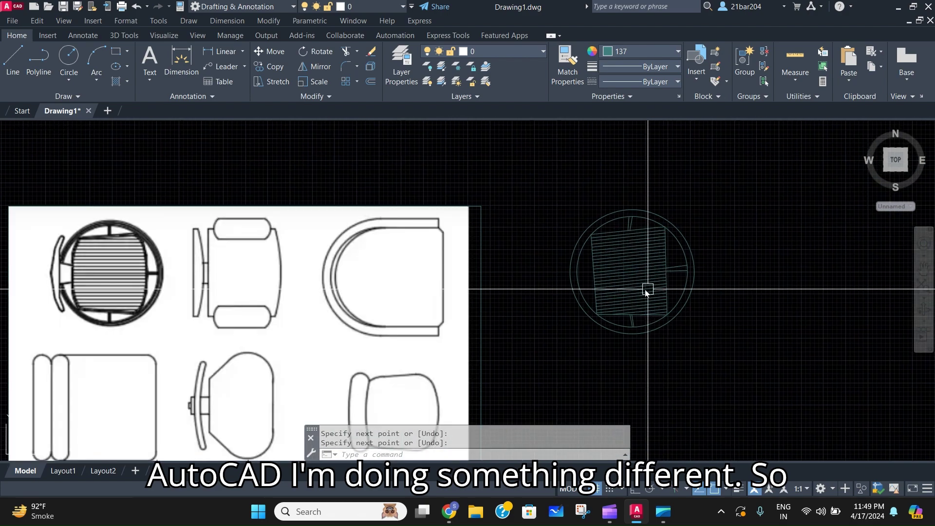
middle_click_drag(668, 288, 607, 281)
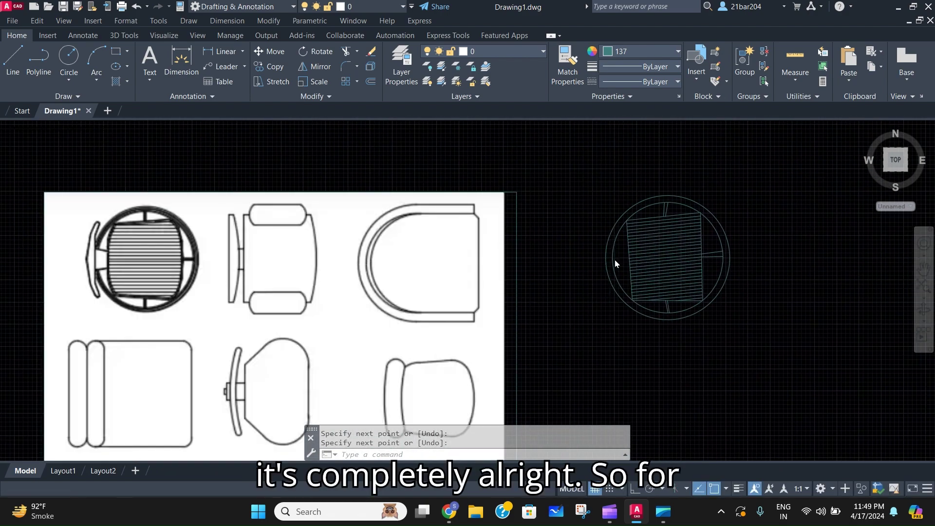
scroll(619, 250, "up", 6)
Draw a short slanted line from the seat's left edge out to the circle
type("l")
key("Return")
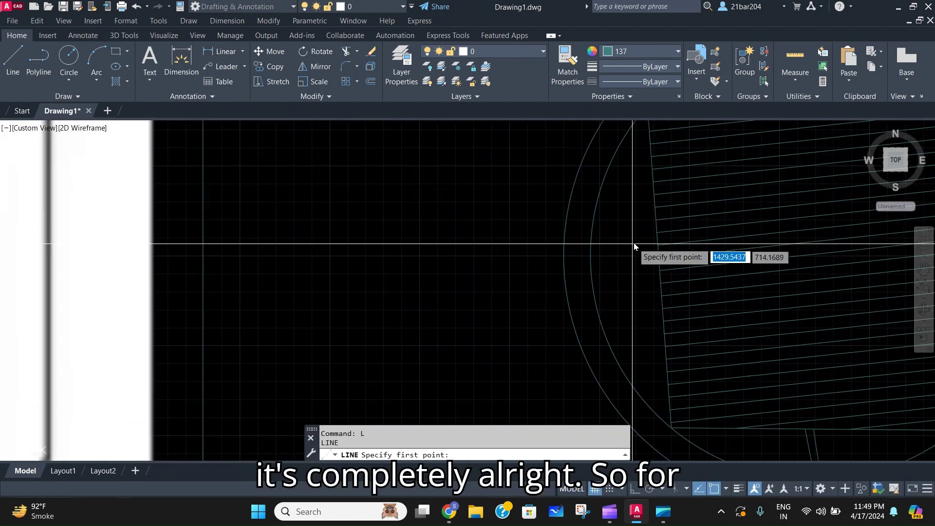
left_click(656, 232)
scroll(546, 234, "down", 2)
middle_click_drag(547, 235, 635, 320)
scroll(636, 319, "down", 2)
scroll(632, 301, "down", 2)
scroll(635, 292, "up", 5)
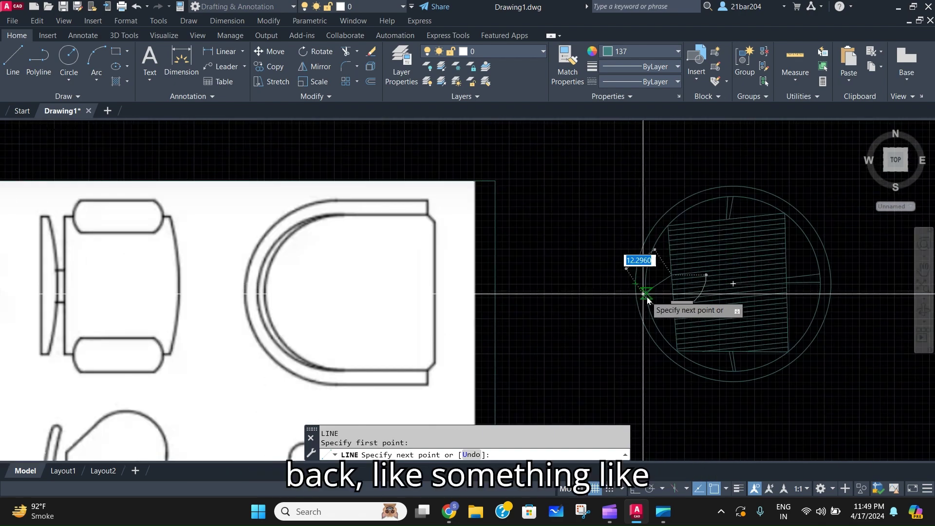
left_click(619, 216)
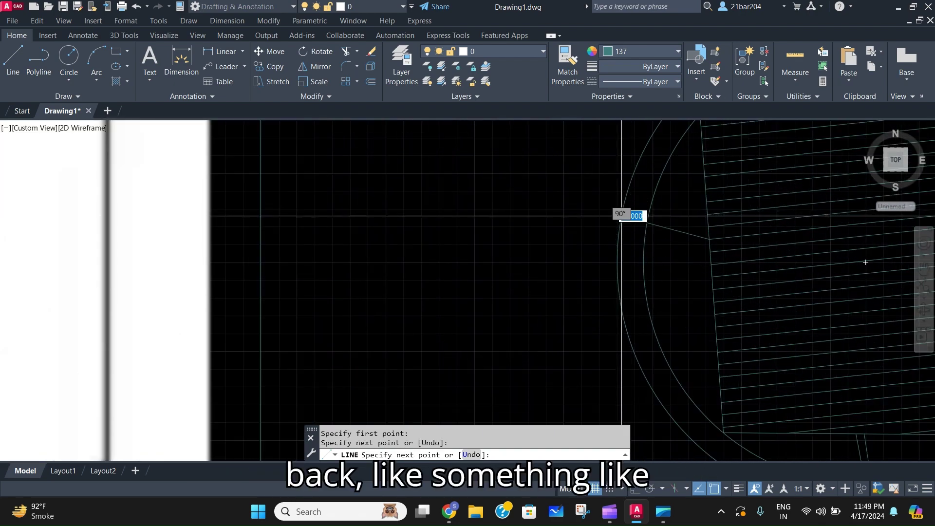
middle_click_drag(701, 340, 686, 319)
key("Return")
Mirror the slanted line (MI) about a vertical axis at its inner end, keeping the original
type("l")
key("Return")
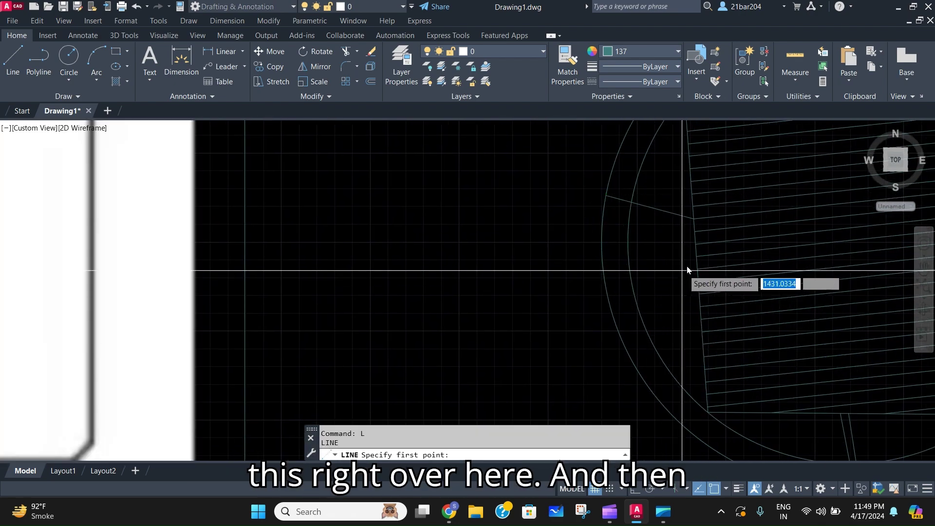
key("Escape")
left_click(670, 237)
left_click(653, 205)
type("m")
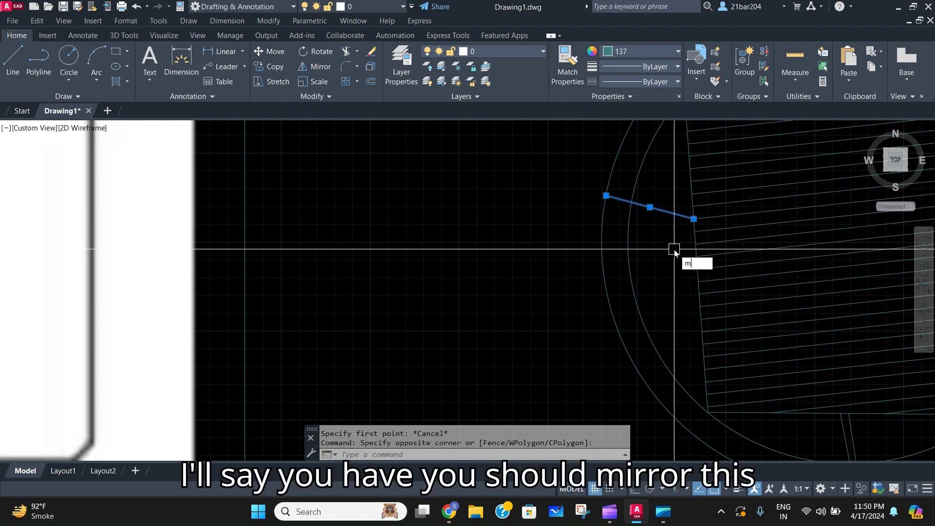
type("i")
key("Return")
left_click(695, 232)
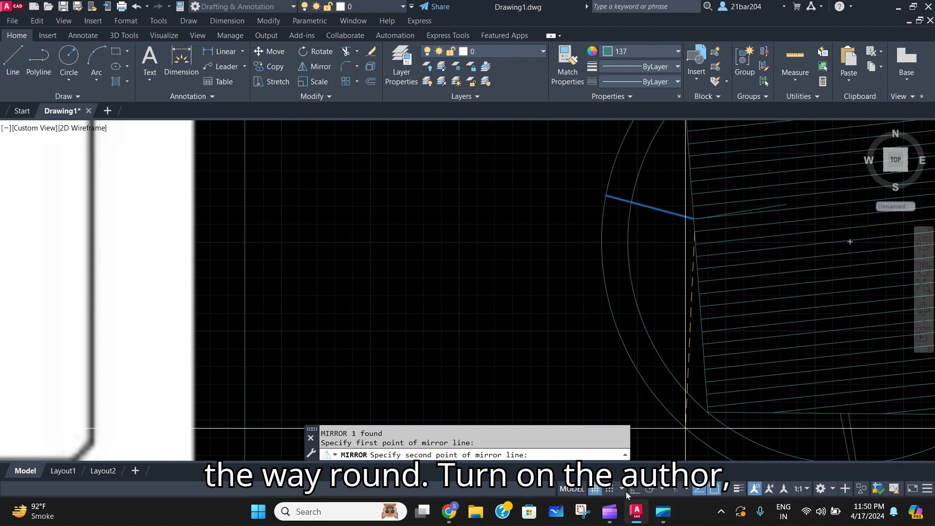
left_click(767, 229)
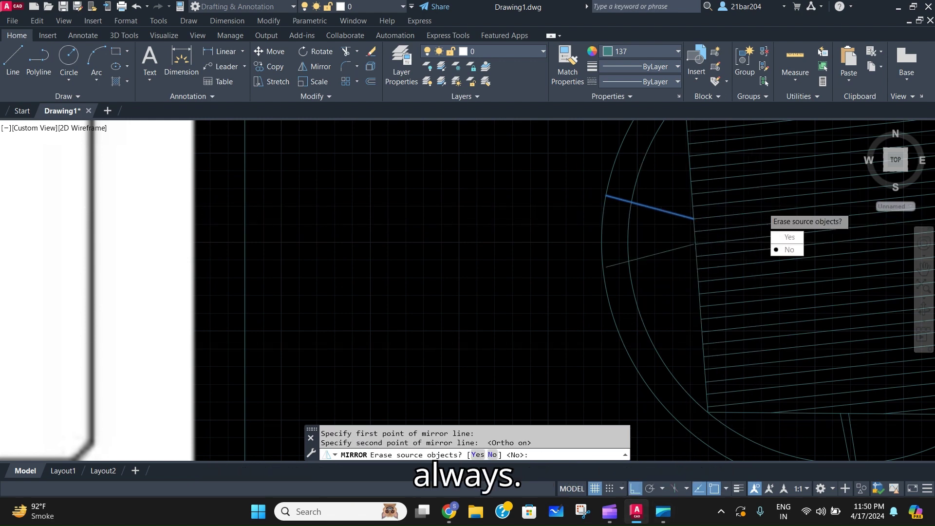
key("Escape")
left_click(671, 236)
left_click(658, 201)
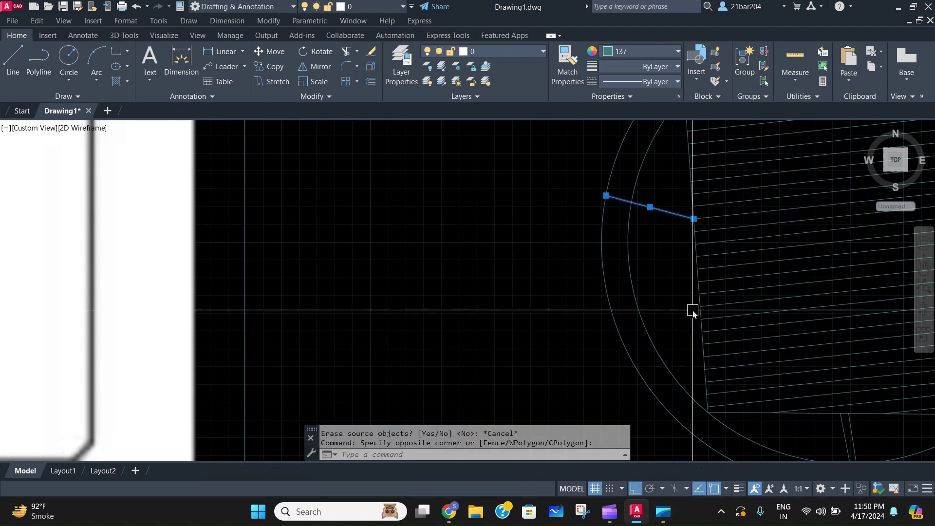
key("Return")
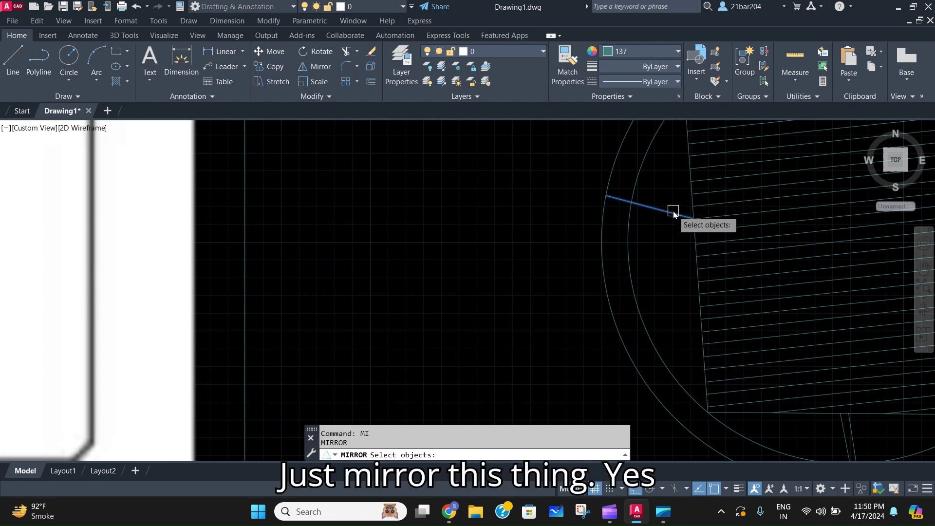
left_click(694, 244)
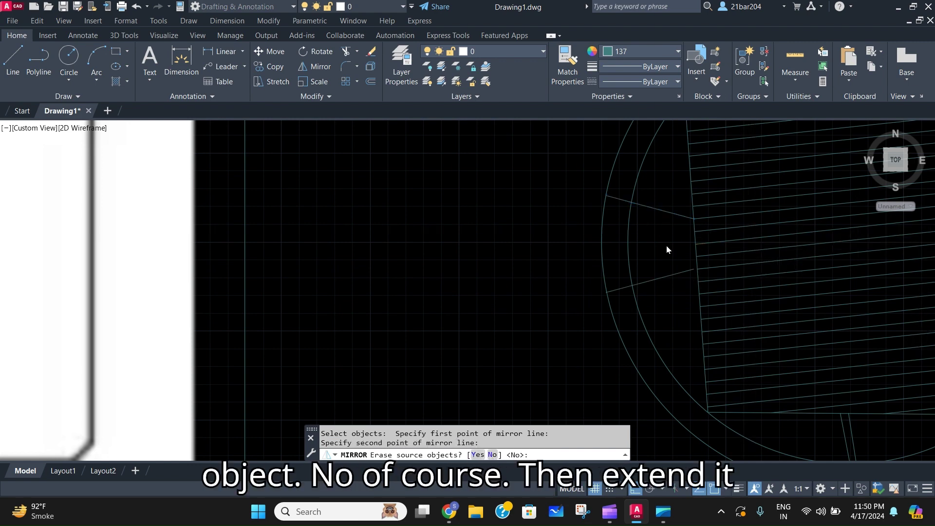
Extend the lower slanted line to the seat edge
key("Return")
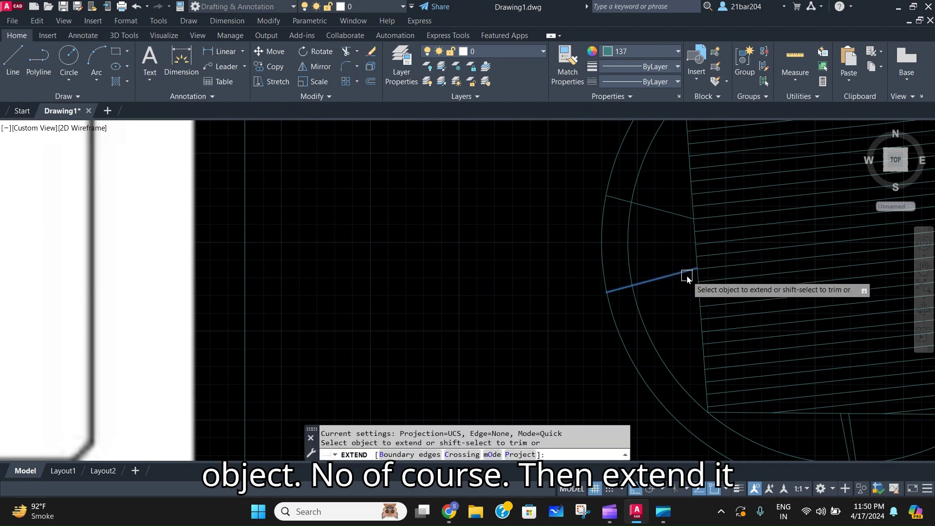
left_click(686, 274)
key("Escape")
scroll(670, 302, "down", 2)
scroll(655, 298, "up", 6)
scroll(621, 307, "up", 6)
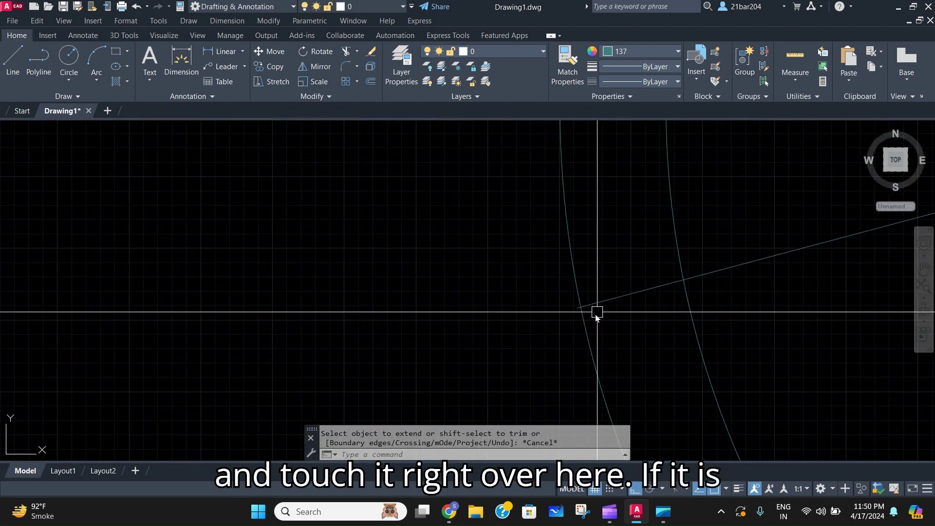
Trim away the rim segment between the two left support lines
type("tr")
key("Return")
left_click(546, 282)
scroll(522, 291, "down", 5)
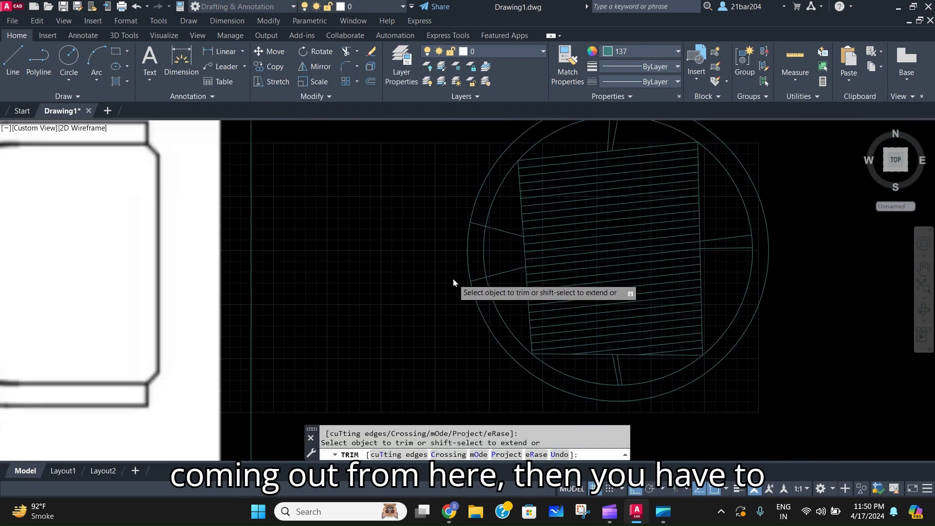
scroll(487, 300, "up", 7)
scroll(543, 290, "down", 4)
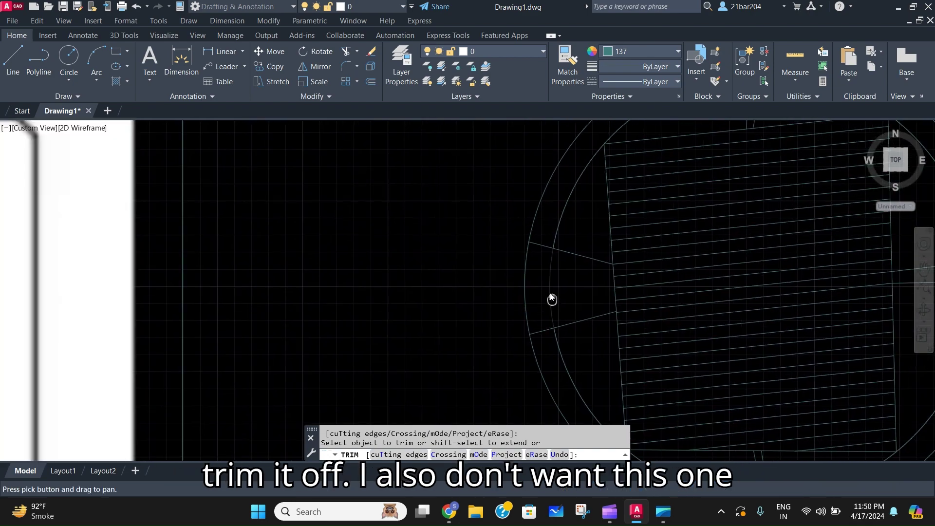
scroll(551, 303, "down", 6)
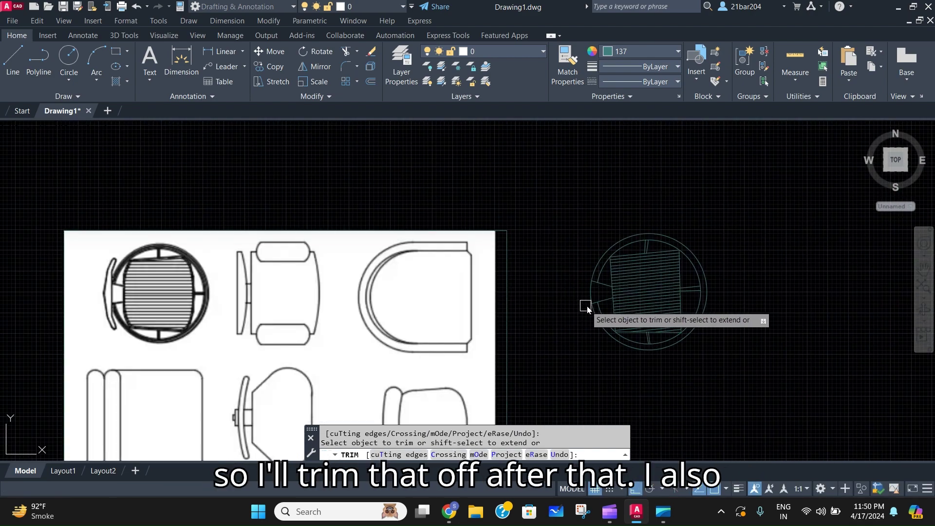
scroll(586, 306, "up", 6)
key("Escape")
middle_click_drag(580, 261, 579, 266)
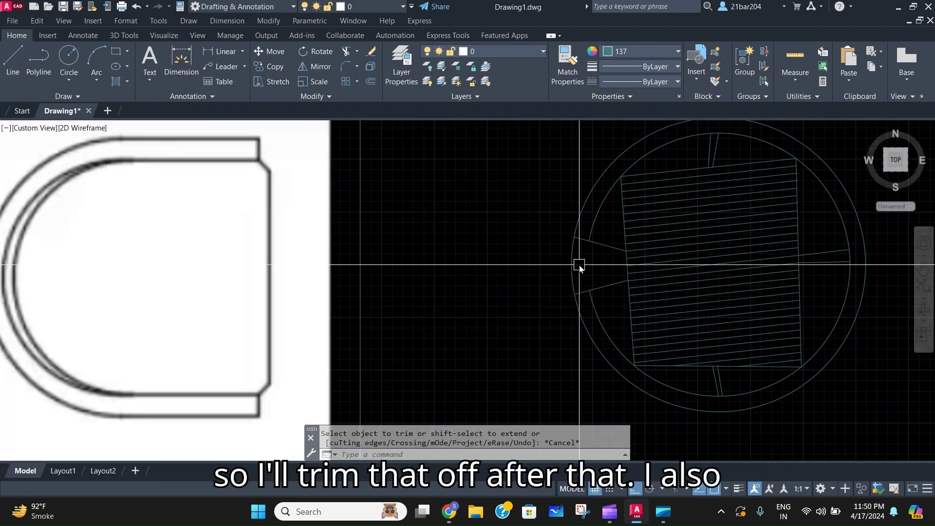
key("Return")
key("Escape")
Lengthen the upper-left slanted line outward past the chair's outer rim
left_click(599, 250)
left_click(601, 249)
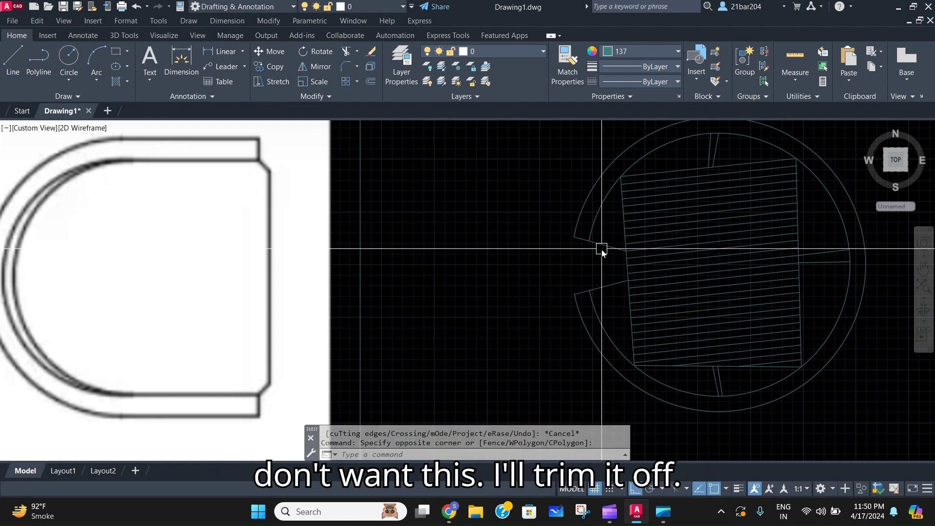
left_click(591, 246)
mouse_move(574, 237)
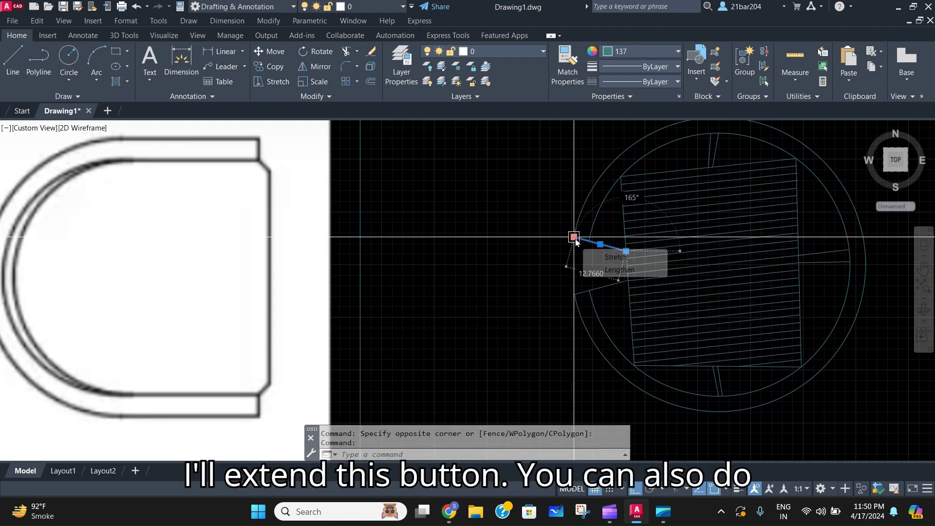
left_click(542, 248)
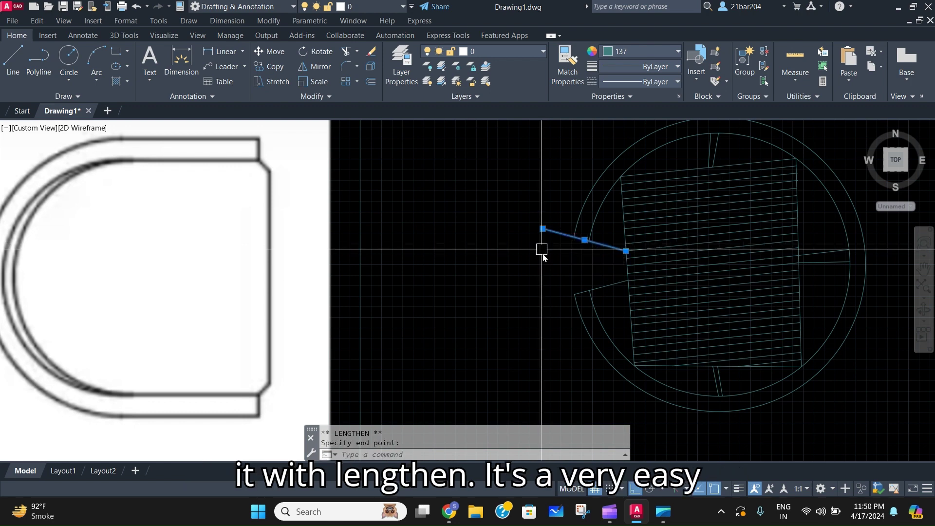
key("Escape")
Lengthen the lower-left slanted line outward past the rim as well
middle_click_drag(568, 286, 558, 266)
left_click(563, 278)
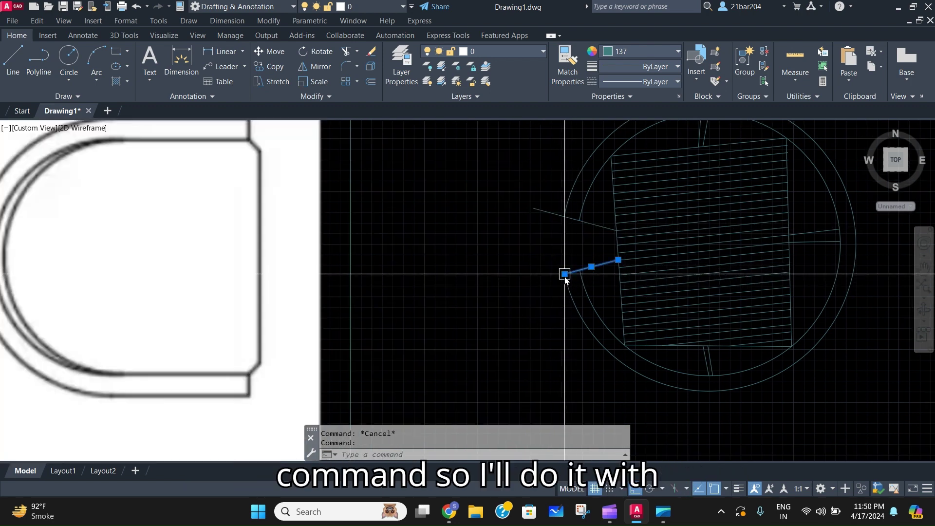
left_click(597, 308)
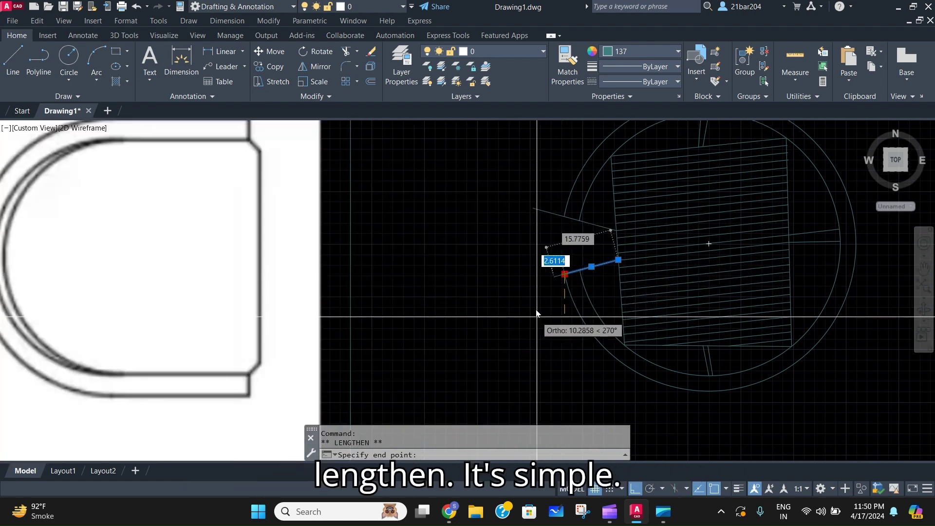
left_click(531, 256)
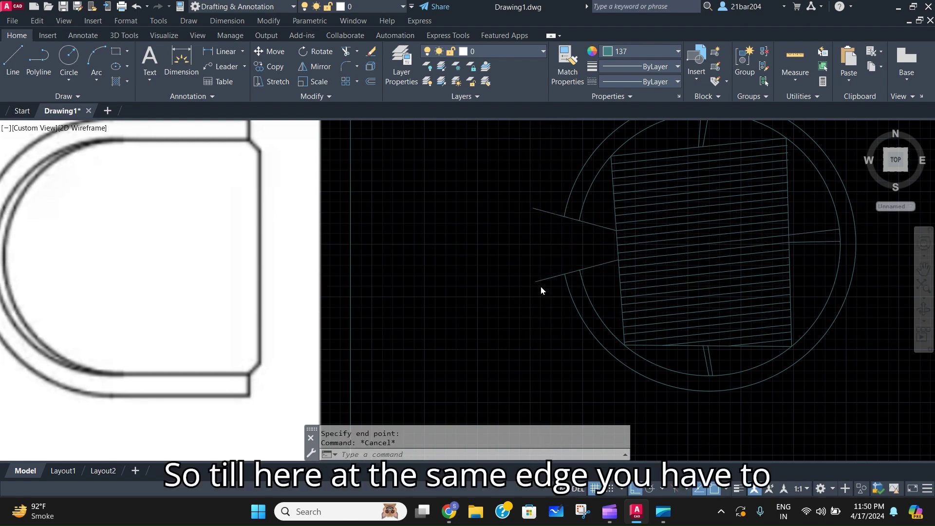
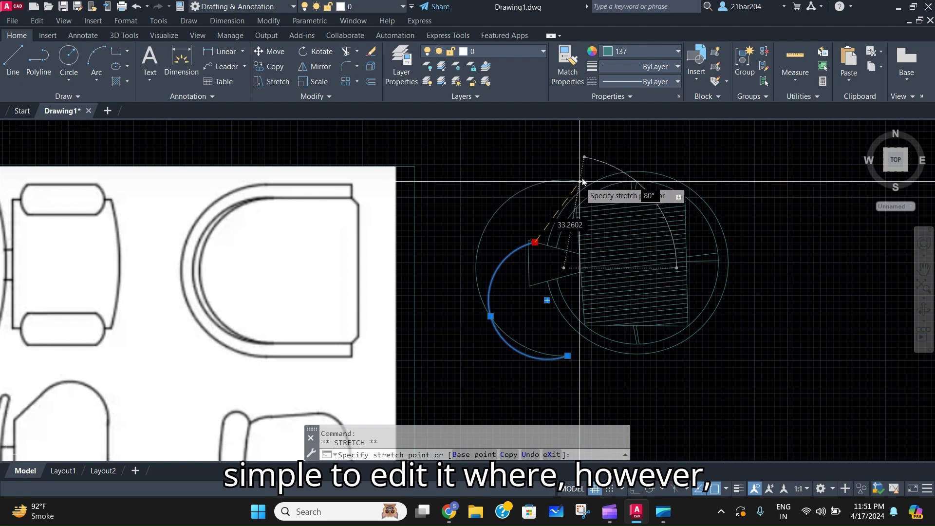
Move the backrest arc right so its left edge sits on the circle's left side
key("Escape")
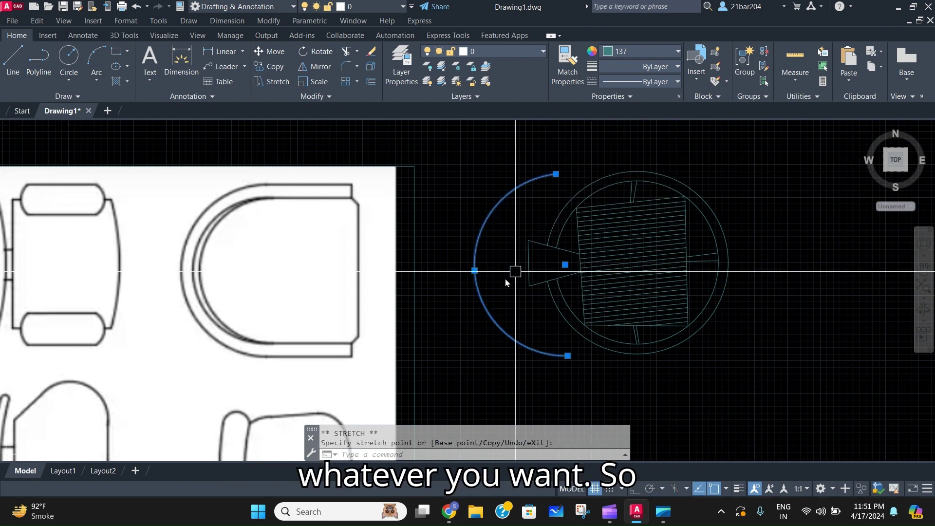
key("Escape")
type("m")
key("Return")
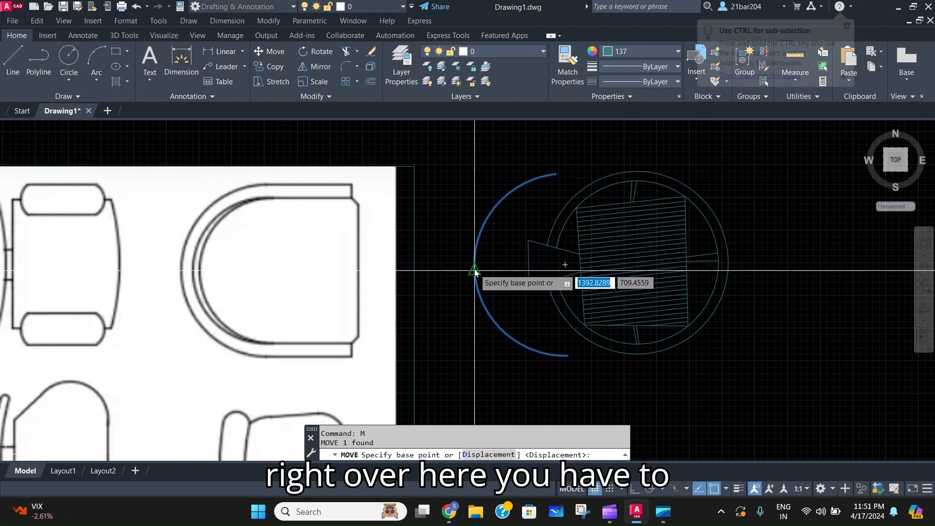
left_click(474, 271)
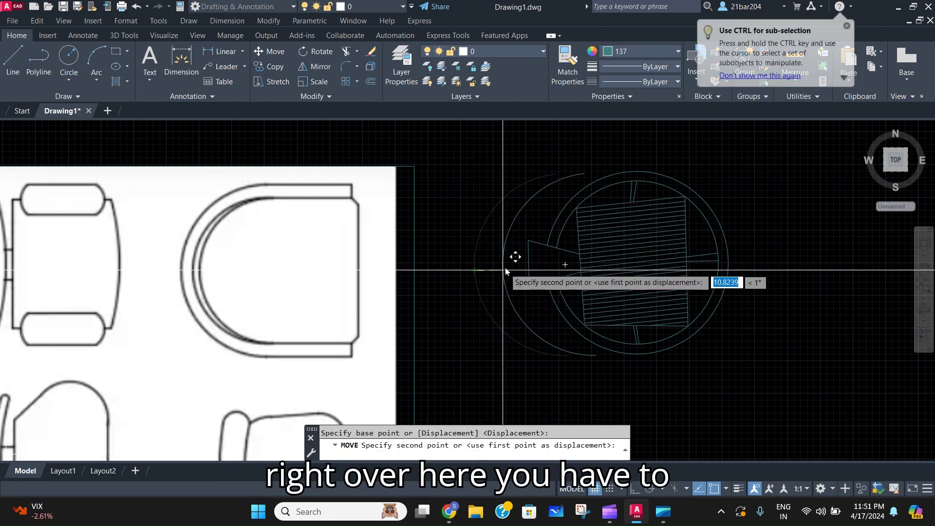
left_click(529, 266)
Grip-stretch the backrest arc's ends so it wraps farther around the circle
left_click(575, 347)
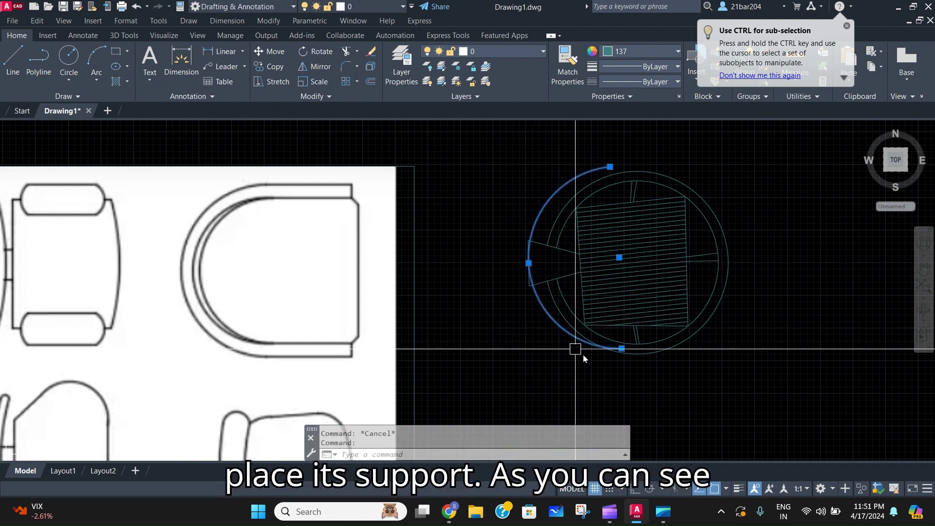
left_click(621, 348)
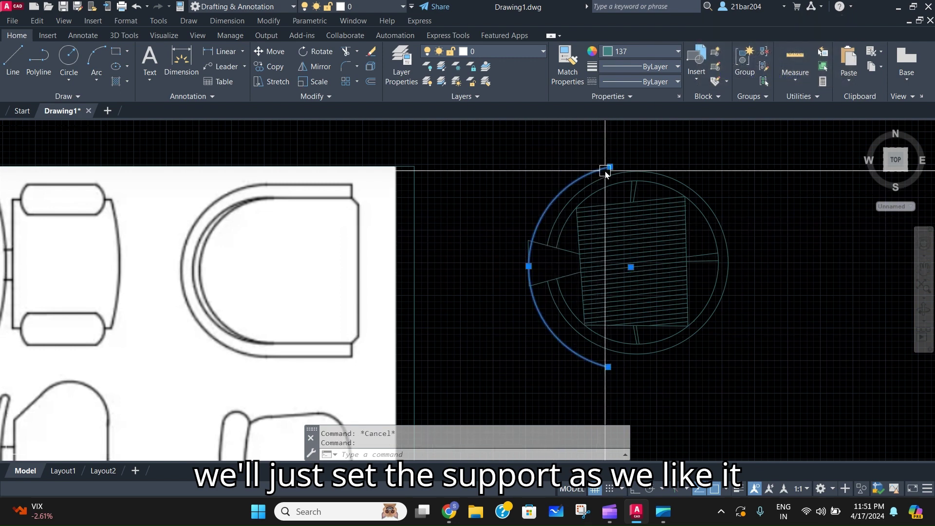
key("Escape")
left_click(577, 156)
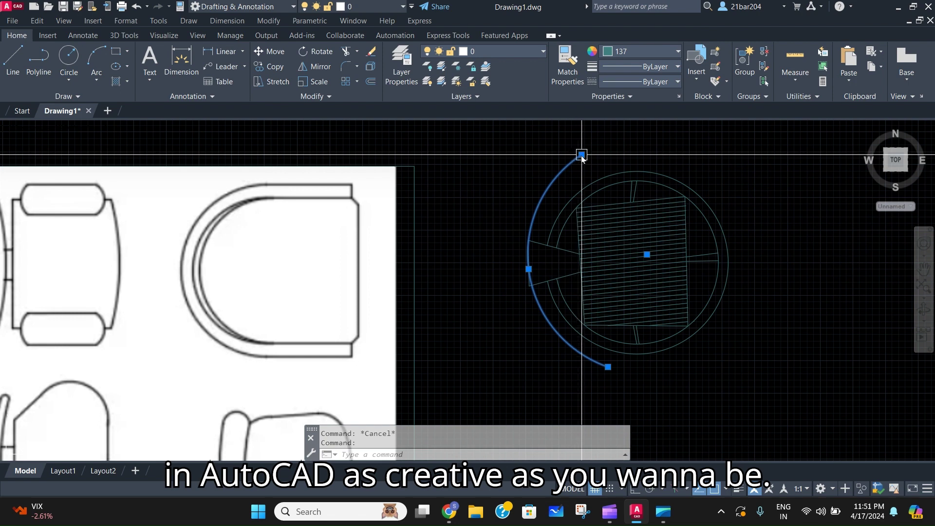
left_click(581, 155)
key("Escape")
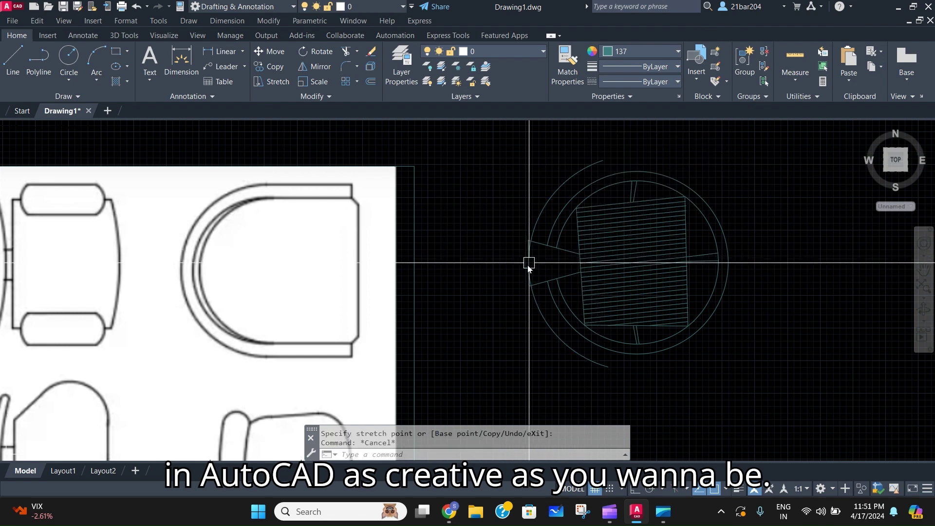
left_click(537, 312)
left_click(609, 366)
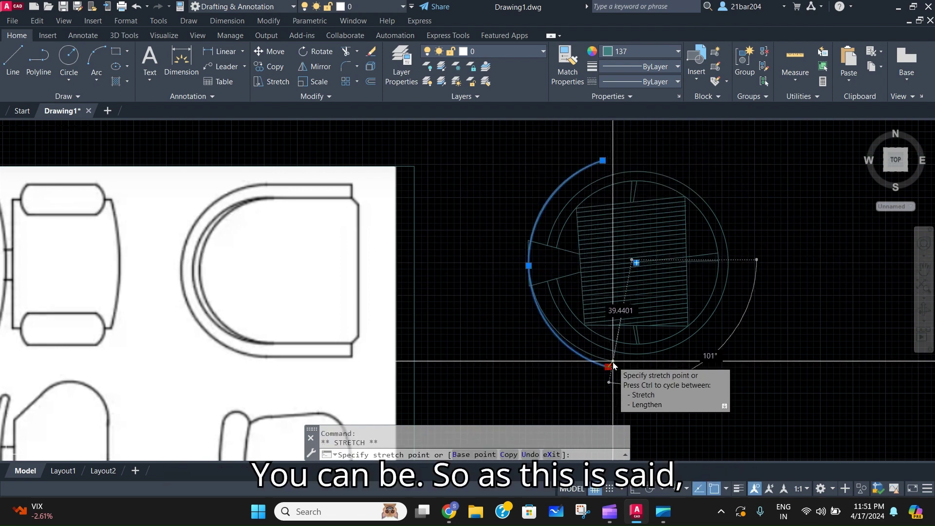
key("Escape")
scroll(523, 254, "up", 2)
scroll(524, 253, "up", 4)
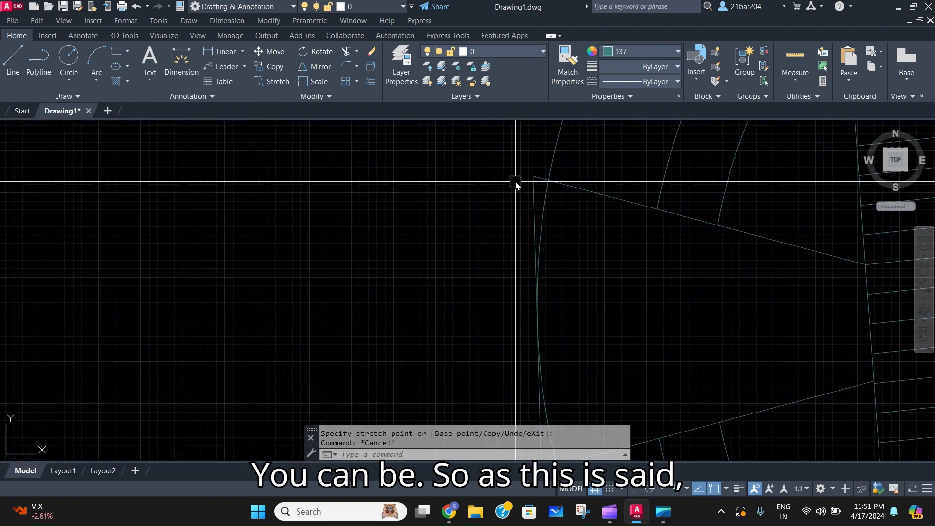
Trim the triangle tip and line ends poking past the backrest arc
type("tr")
key("Return")
scroll(539, 171, "up", 4)
left_click_drag(539, 171, 519, 254)
scroll(519, 250, "down", 8)
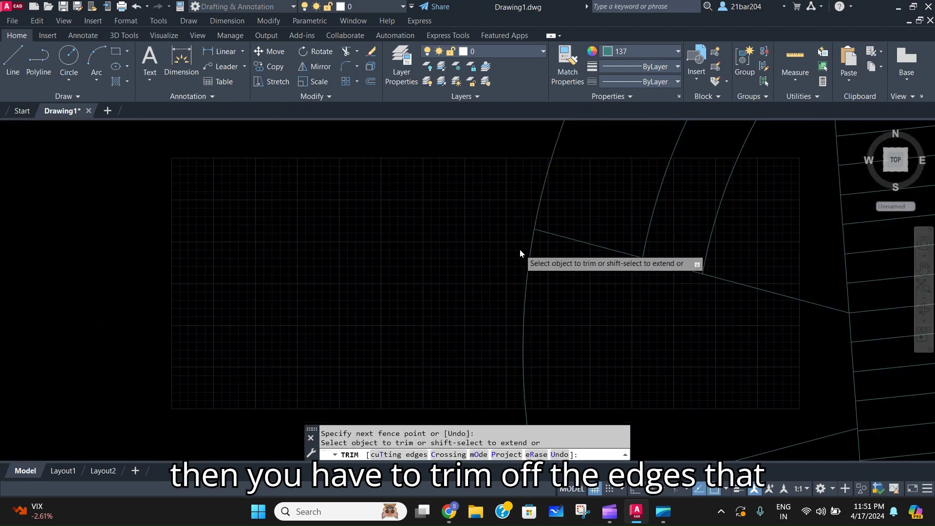
mouse_move(511, 341)
middle_mouse_down()
mouse_move(478, 181)
mouse_move(496, 258)
middle_mouse_up()
scroll(494, 227, "up", 2)
scroll(519, 233, "down", 6)
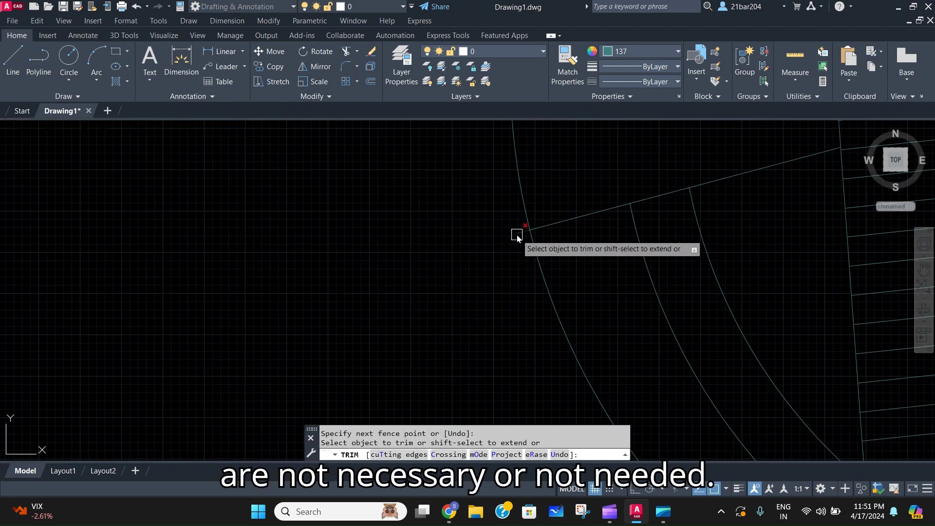
scroll(414, 272, "up", 4)
scroll(539, 191, "down", 2)
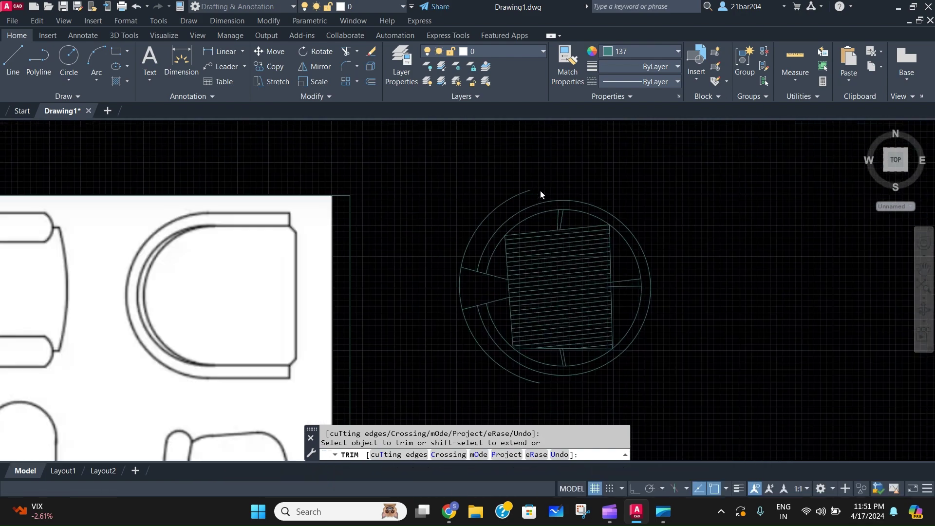
key("Escape")
type("o")
key("Return")
key("Return")
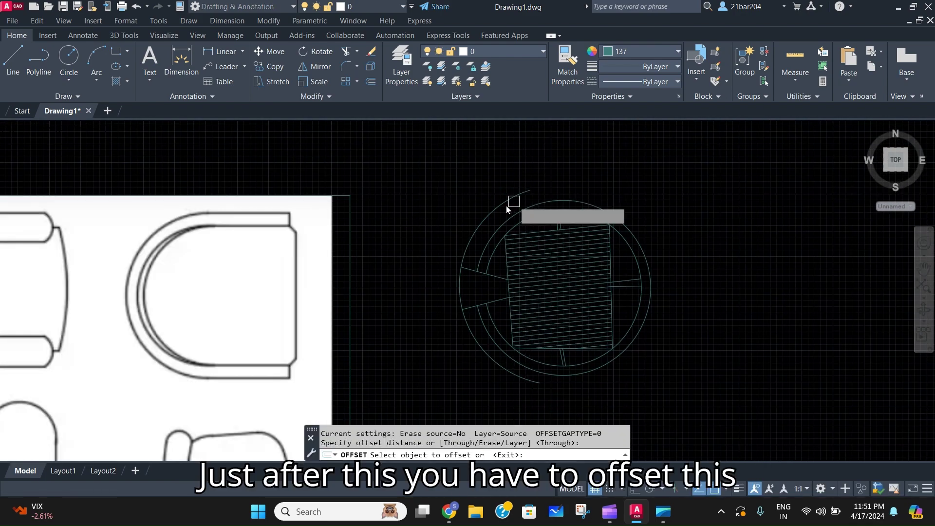
Offset the backrest arc outward to a point just outside it
left_click(511, 198)
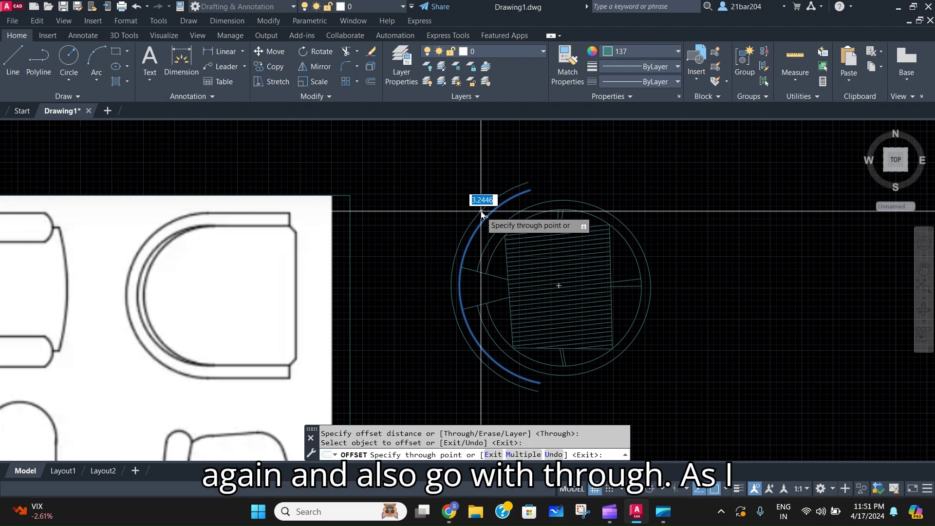
left_click(481, 213)
key("Escape")
scroll(524, 177, "up", 3)
Draw a short line closing the top ends of the two backrest arcs
type("l")
key("Return")
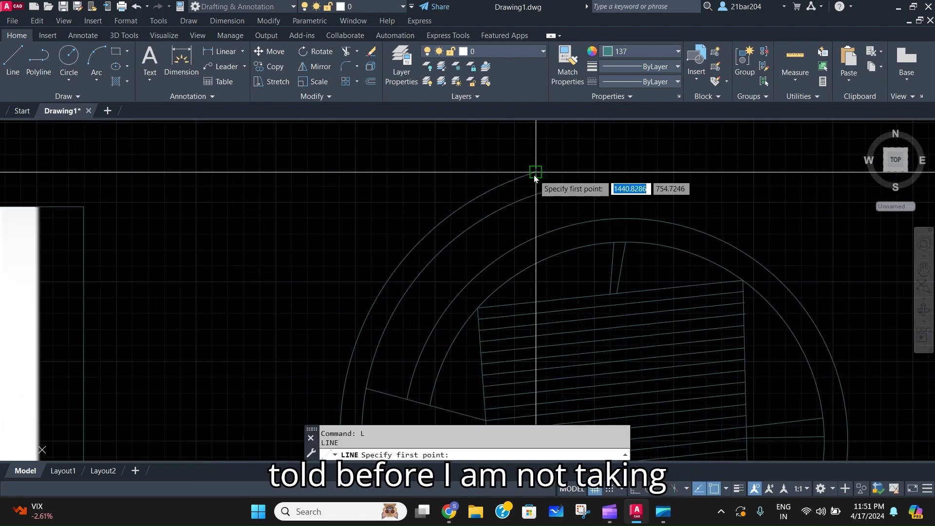
left_click(535, 173)
left_click(542, 193)
key("Escape")
scroll(556, 208, "down", 4)
middle_click_drag(555, 204, 528, 145)
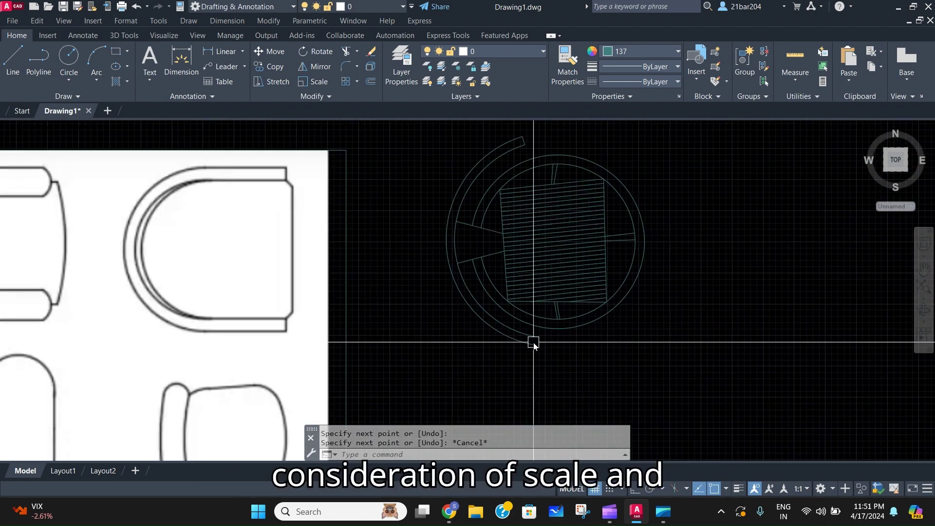
scroll(541, 350, "up", 5)
Draw a matching line closing the bottom ends of the two arcs
type("l")
key("Return")
left_click(531, 277)
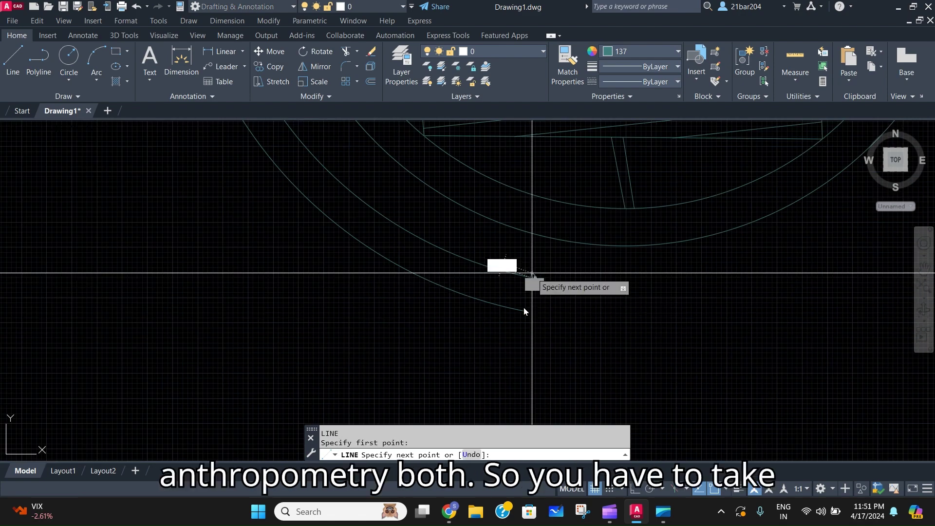
left_click(520, 315)
key("Escape")
scroll(352, 195, "down", 6)
middle_click_drag(352, 195, 433, 352)
scroll(416, 312, "up", 2)
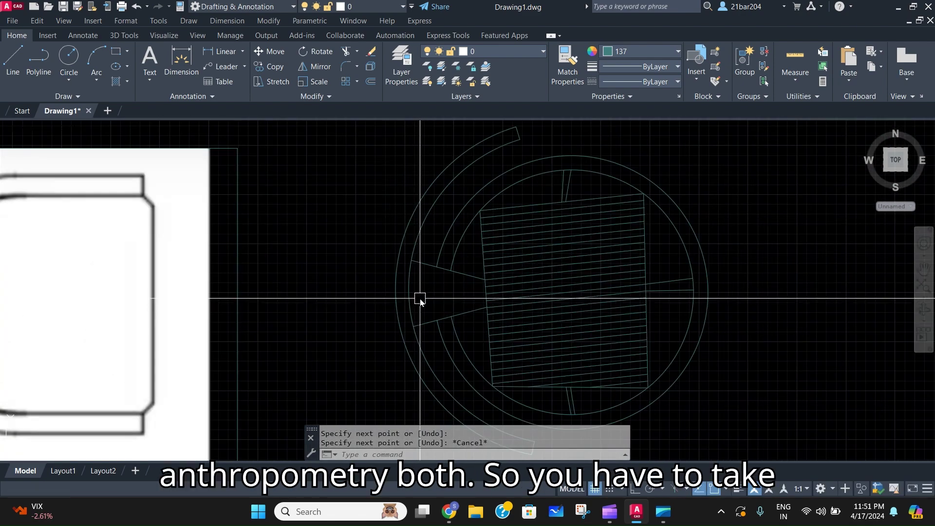
Start a trim of leftover edges, then cancel it without changes
type("tr")
key("Return")
scroll(580, 269, "down", 5)
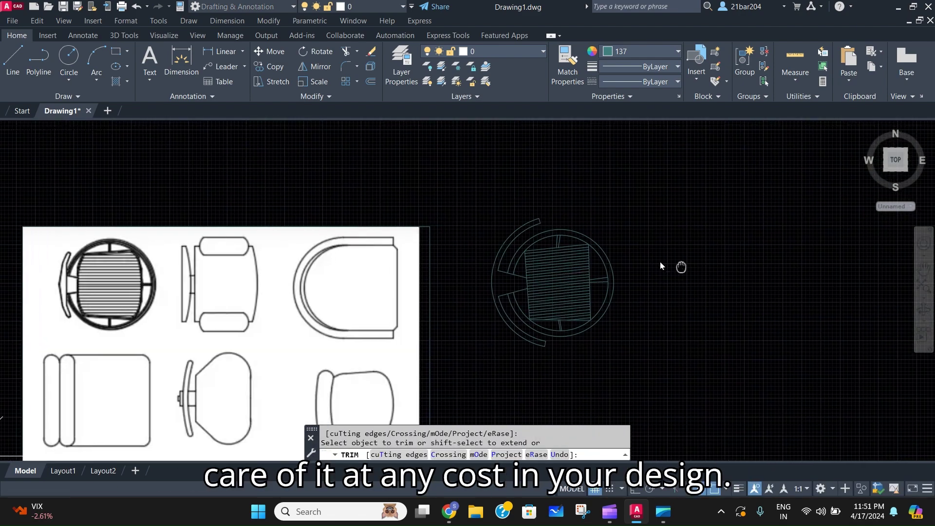
scroll(623, 271, "down", 2)
key("Escape")
scroll(631, 264, "down", 5)
scroll(551, 270, "up", 6)
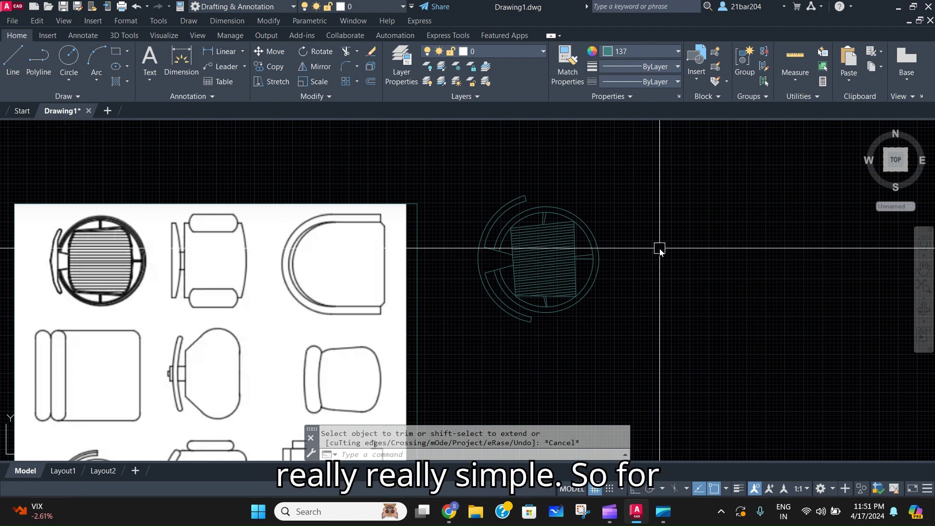
left_click(655, 512)
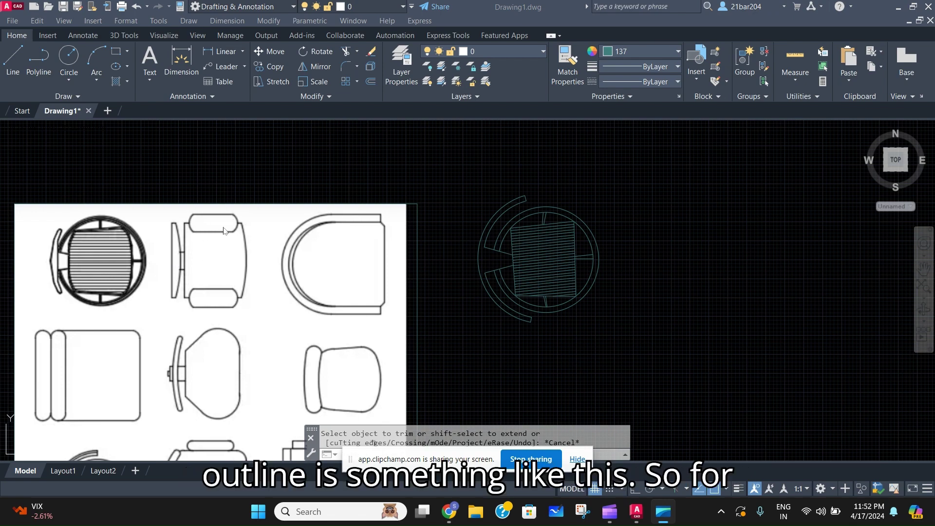
scroll(596, 297, "down", 3)
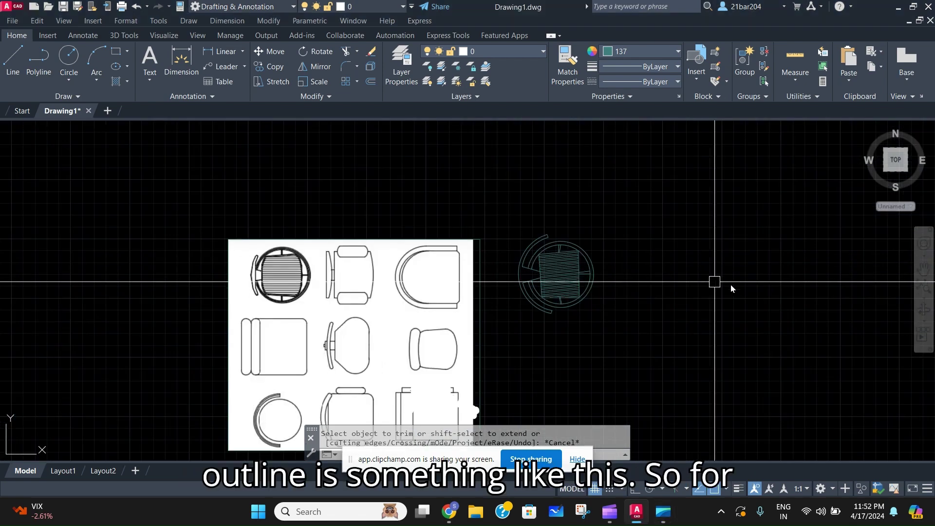
scroll(595, 244, "up", 3)
type("l")
key("Return")
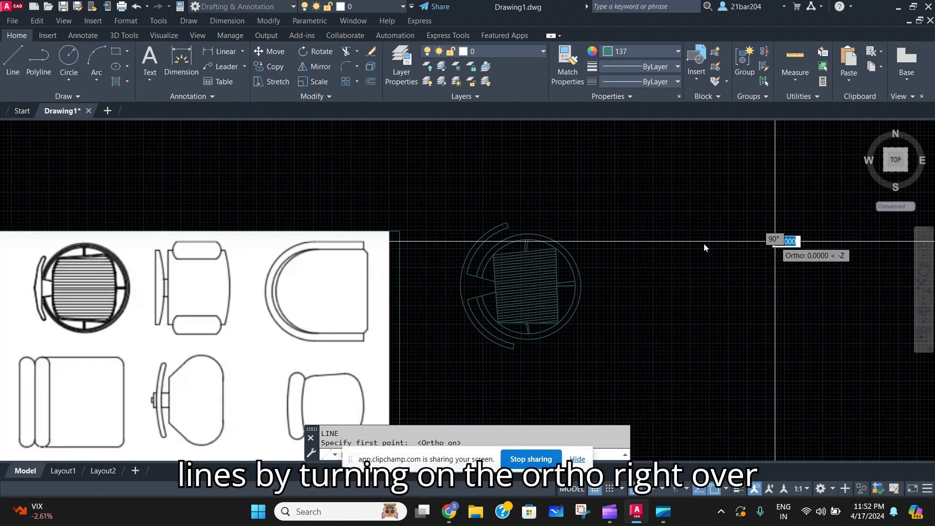
Draw the rectangular seat outline to the right of the round chair
left_click(698, 241)
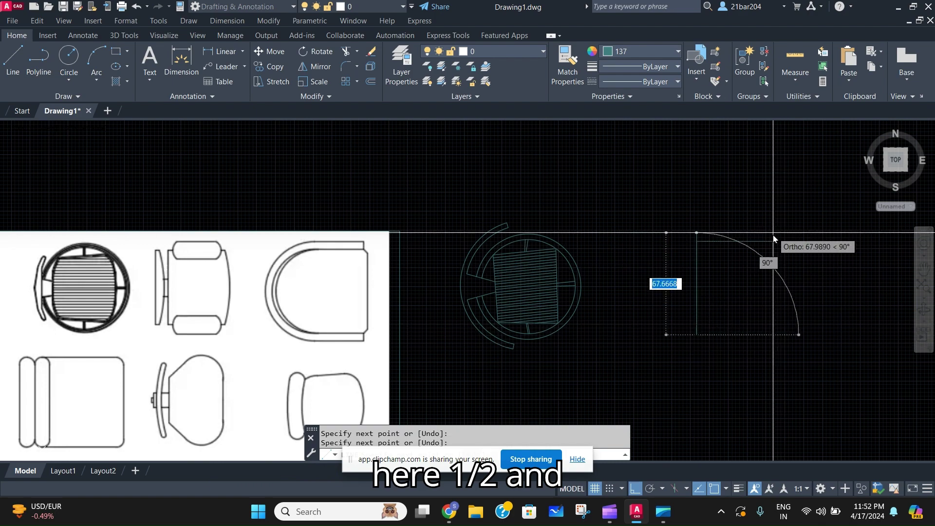
left_click(775, 312)
key("Escape")
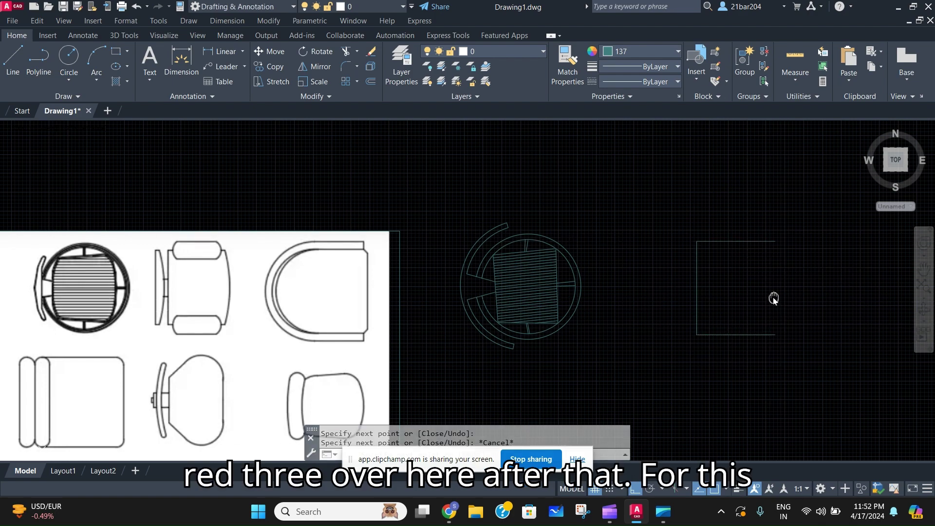
middle_click_drag(774, 299, 771, 297)
Draw a three-point arc from the seat's top-right corner bulging outward
type("arc")
key("Return")
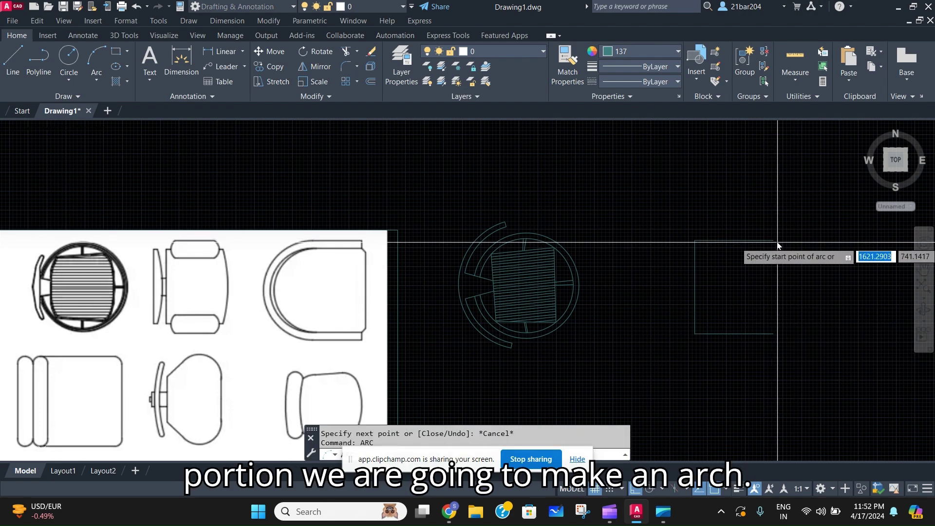
left_click(775, 242)
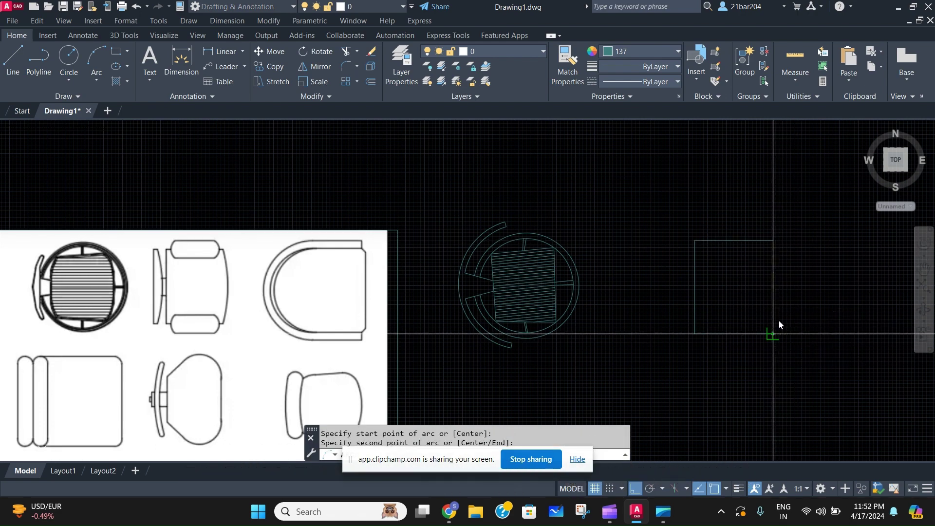
left_click(802, 275)
key("Escape")
type("ar")
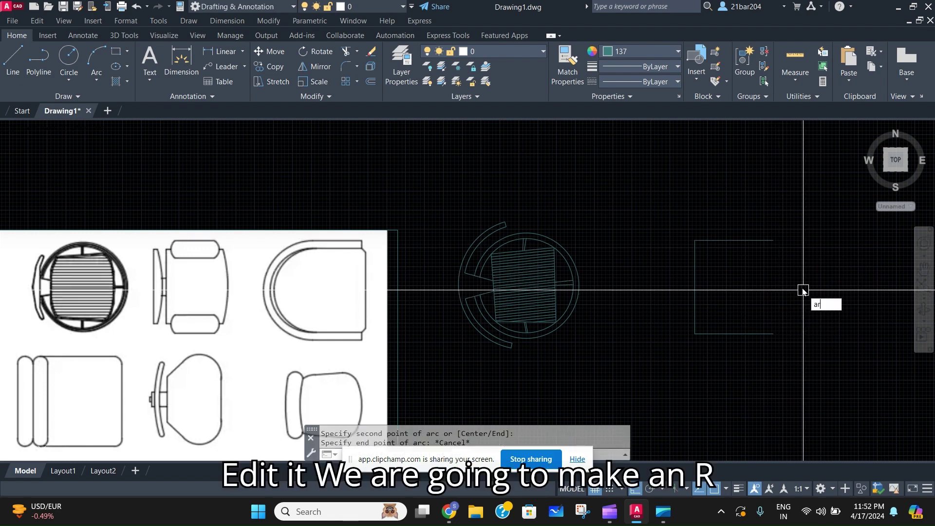
type("c")
key("Return")
left_click(773, 334)
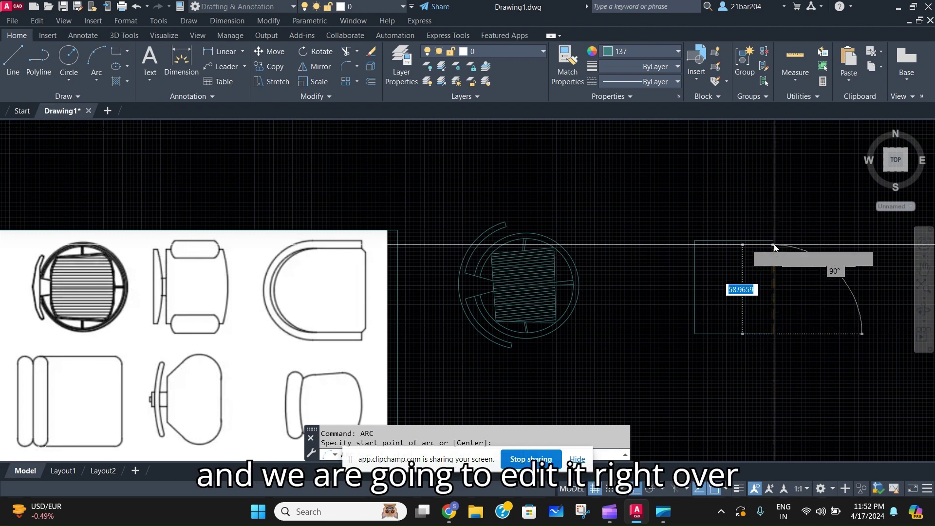
left_click(774, 241)
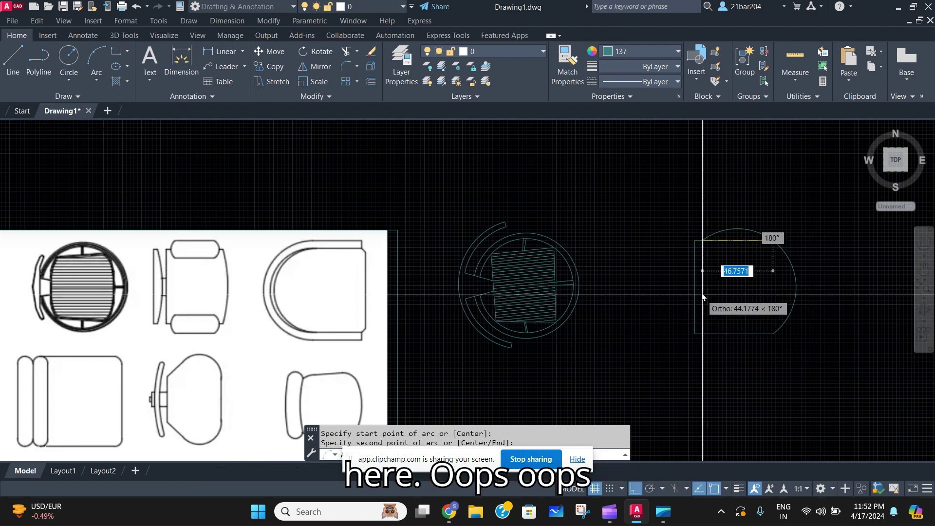
left_click(793, 276)
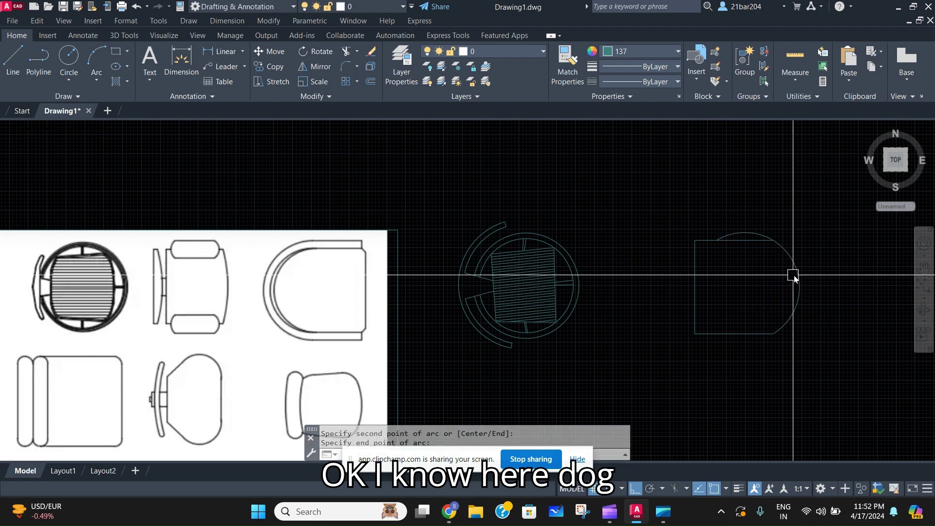
Snap the arc's stray end onto the seat's top-right corner
left_click(716, 241)
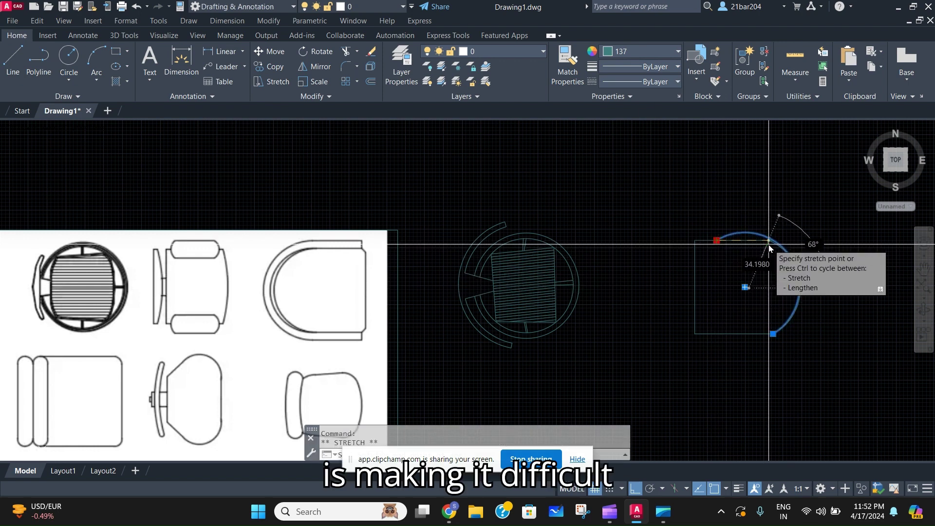
left_click(773, 241)
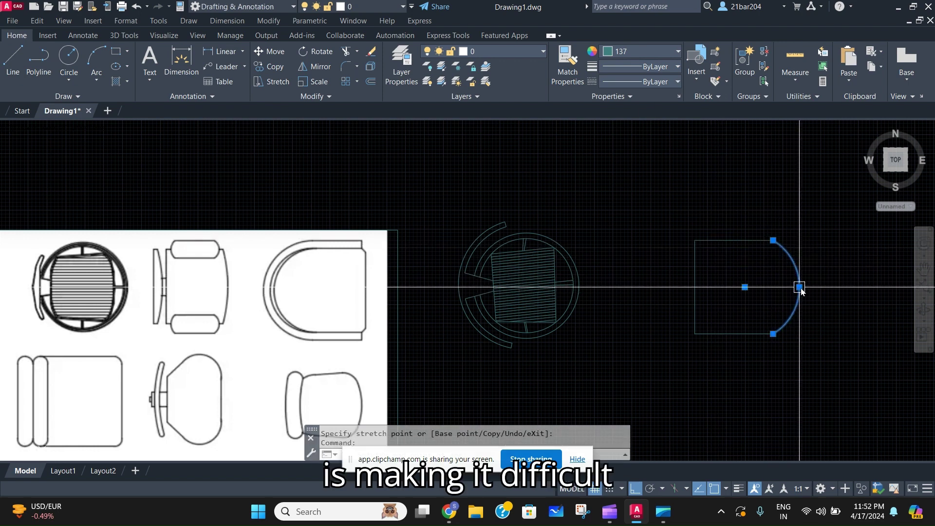
left_click(799, 287)
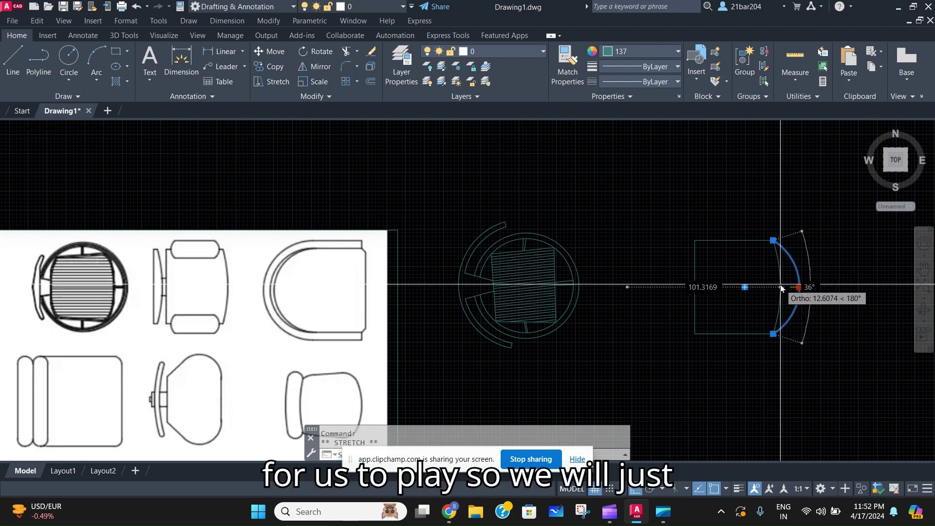
key("Escape")
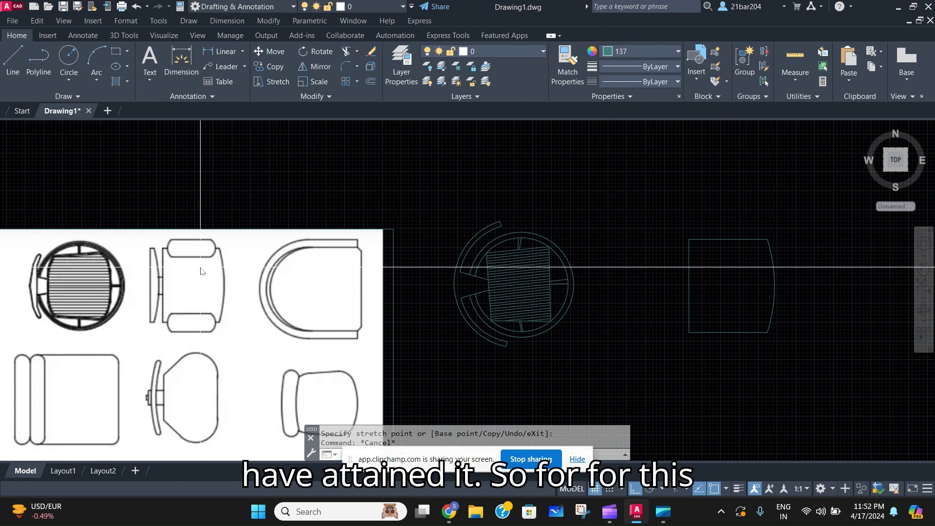
Draw a short armrest line in open space above the seat
scroll(182, 248, "up", 2)
scroll(195, 253, "down", 2)
middle_click_drag(194, 254, 163, 276)
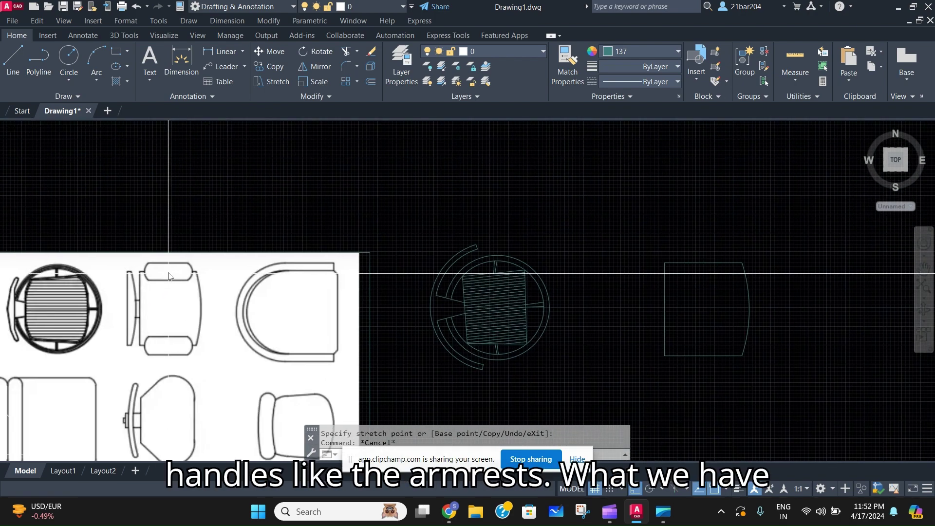
scroll(160, 274, "up", 2)
scroll(178, 272, "down", 2)
scroll(592, 268, "up", 2)
type("L")
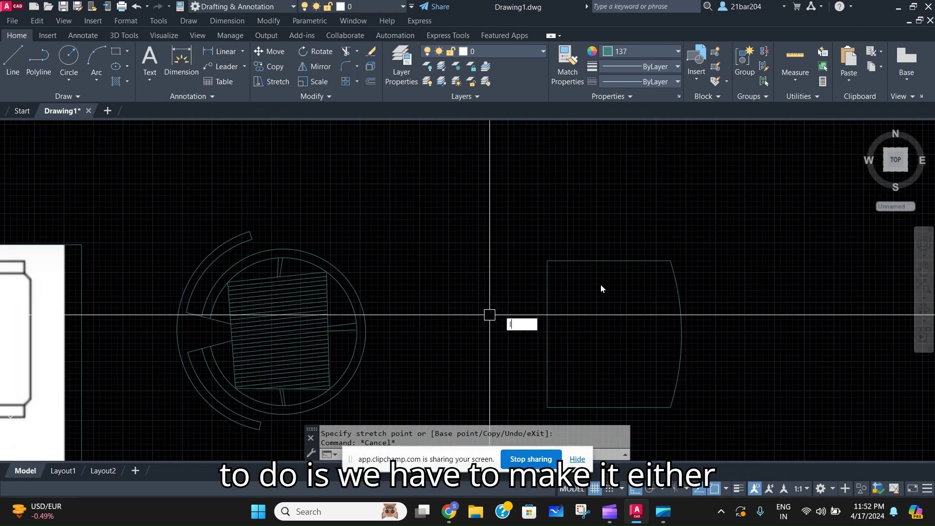
key("Return")
middle_click_drag(597, 236, 518, 254)
left_click(518, 255)
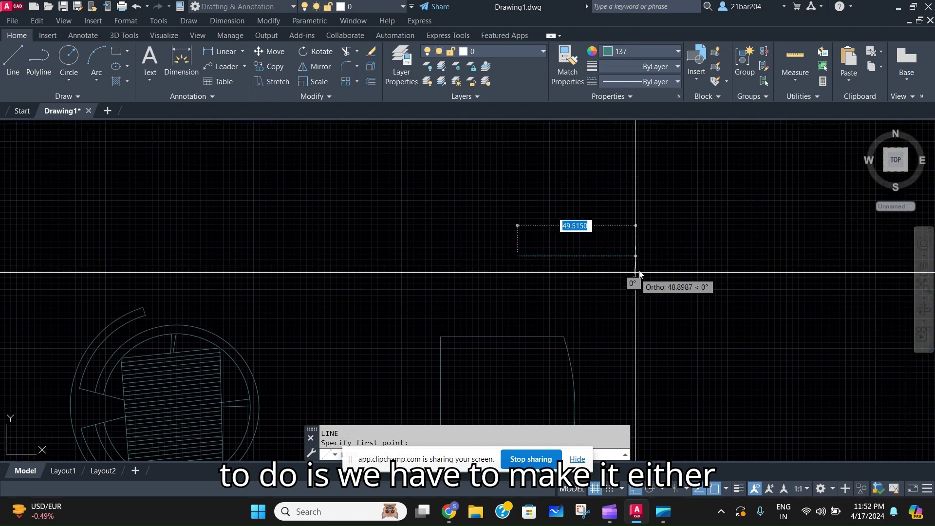
left_click(588, 268)
key("Escape")
Offset the armrest line to a parallel copy just below it
key("Return")
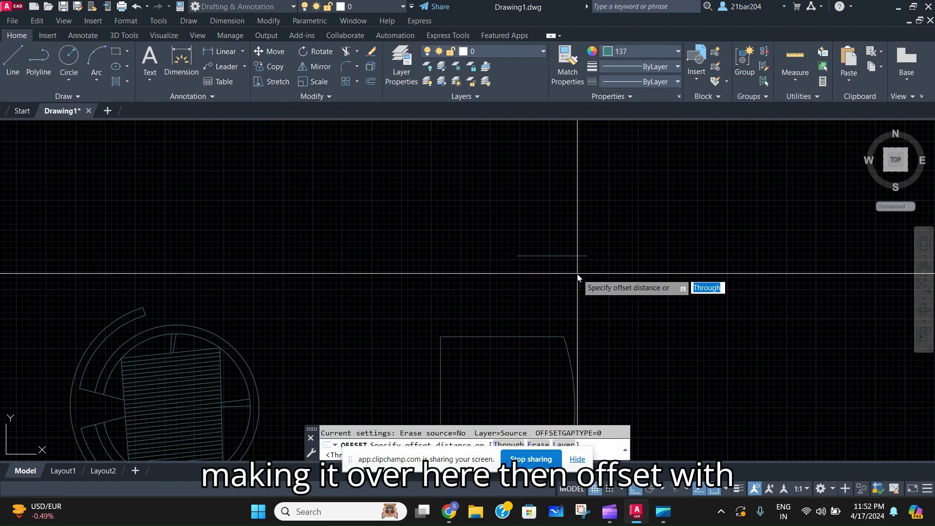
key("Return")
left_click(562, 255)
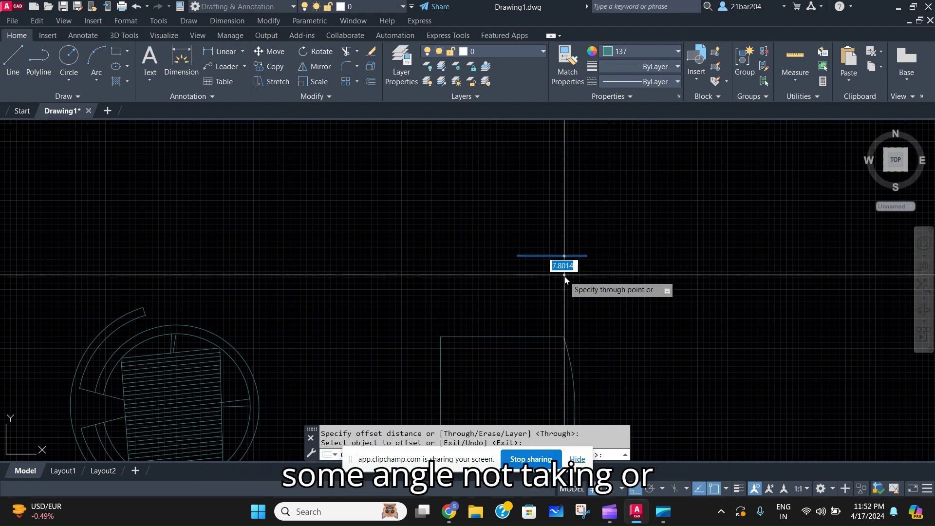
left_click(556, 280)
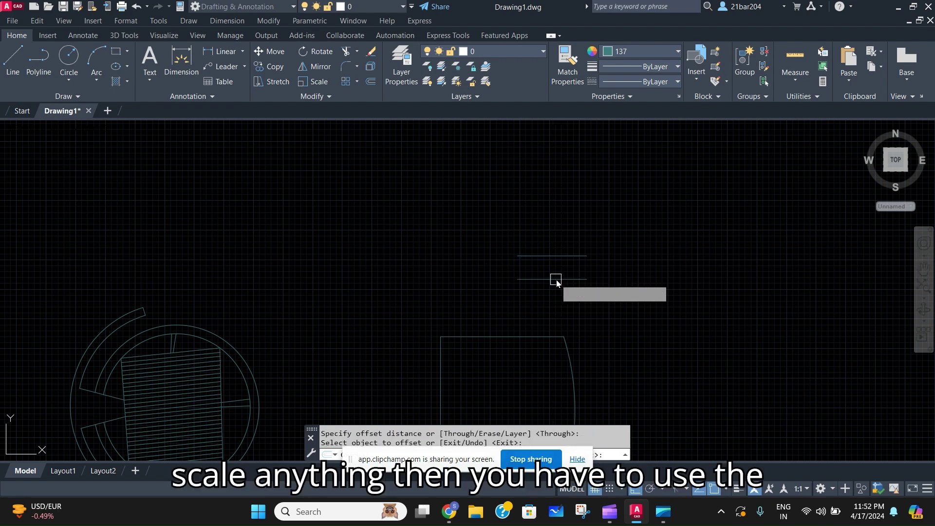
key("Escape")
Fillet both pairs of line ends to form a rounded armrest slot
type("f")
key("Return")
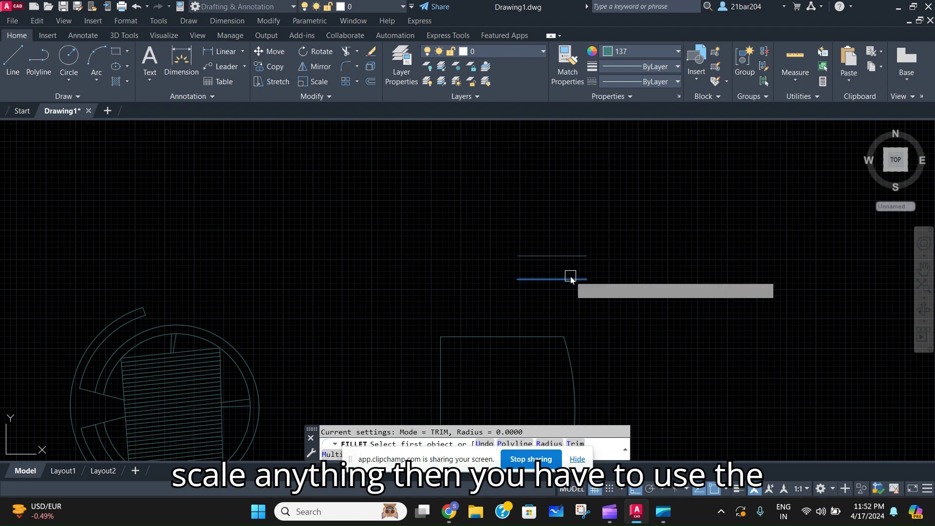
left_click(571, 279)
left_click(574, 256)
key("Return")
left_click(560, 280)
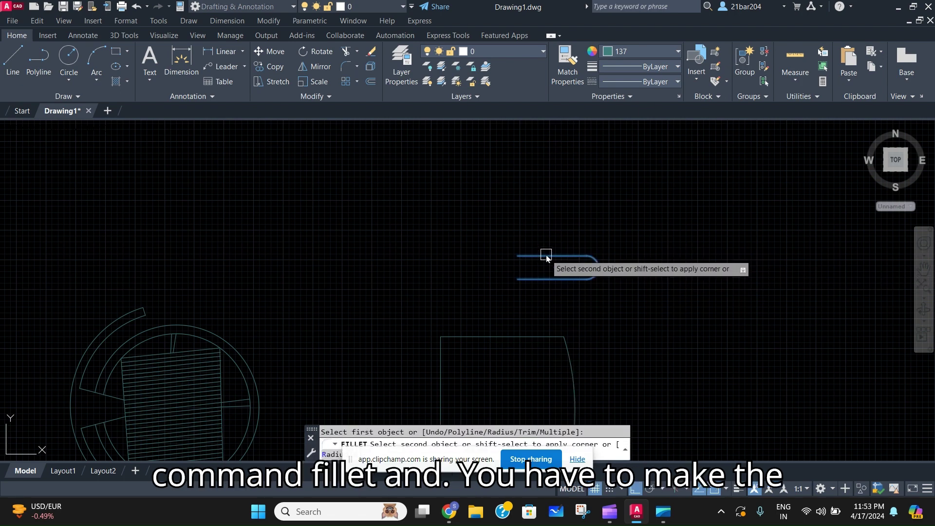
left_click(546, 256)
key("Return")
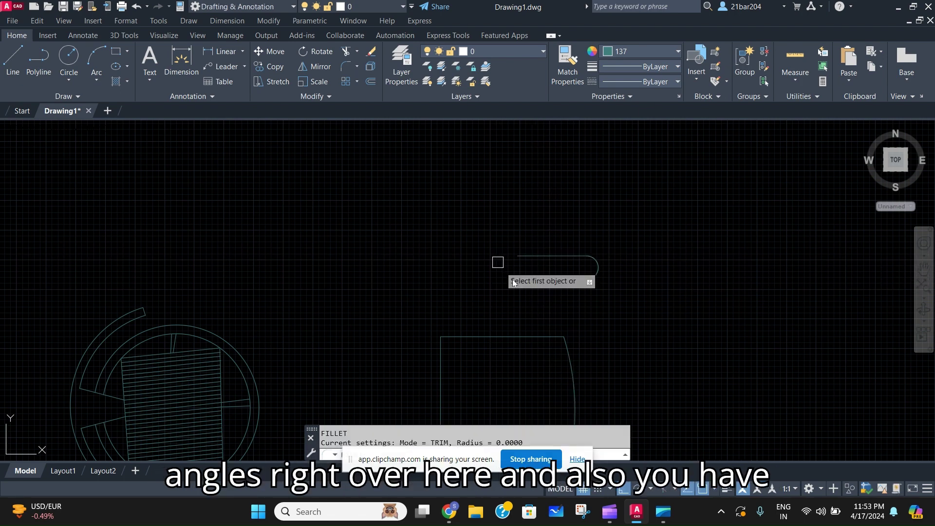
left_click(520, 279)
left_click(523, 258)
key("Escape")
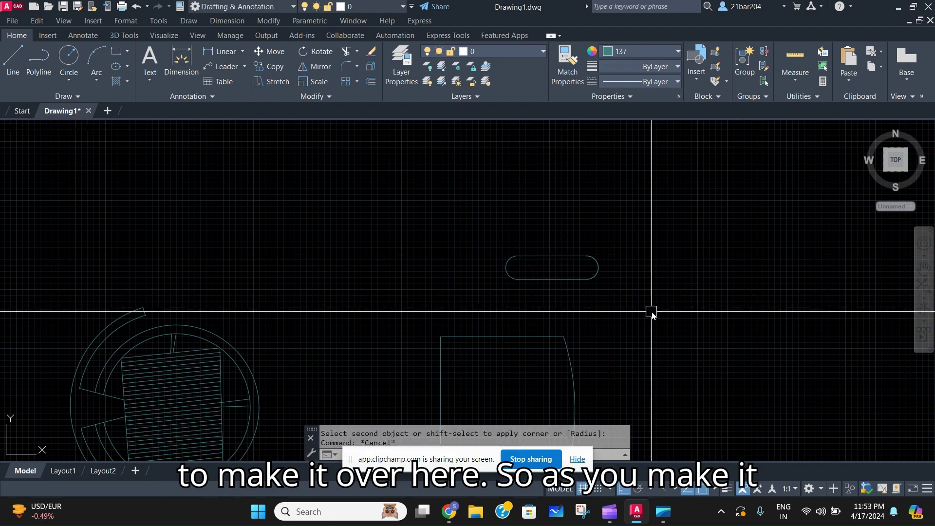
Move the armrest slot by its midpoint onto the seat's top edge midpoint
left_click(650, 309)
left_click(466, 215)
type("m")
key("Return")
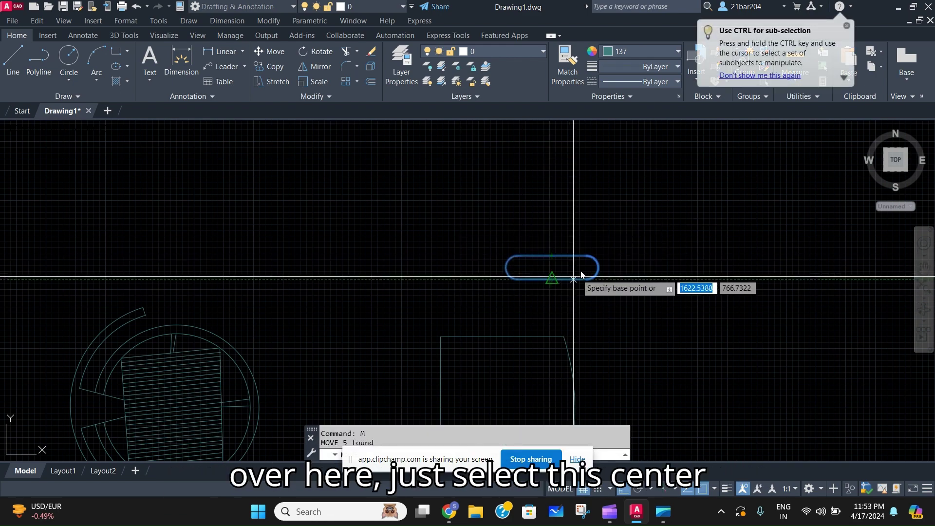
left_click(552, 267)
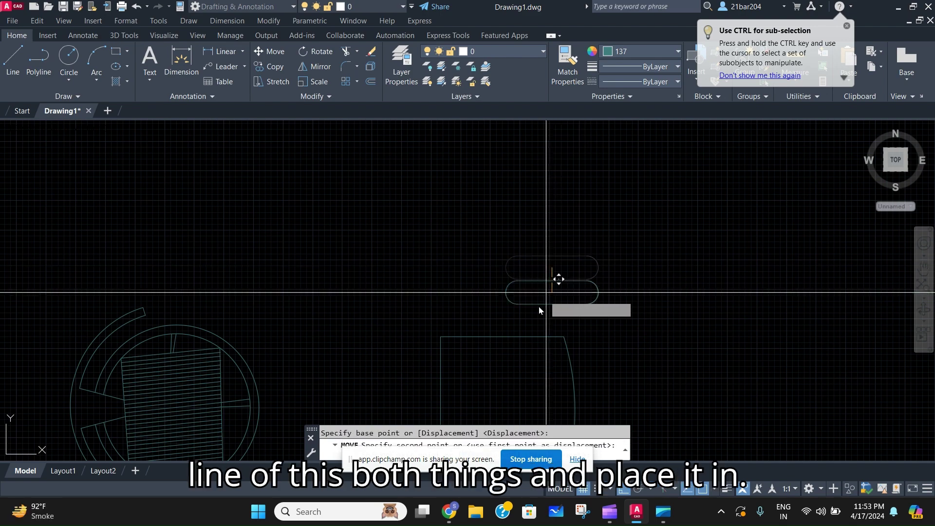
left_click(501, 337)
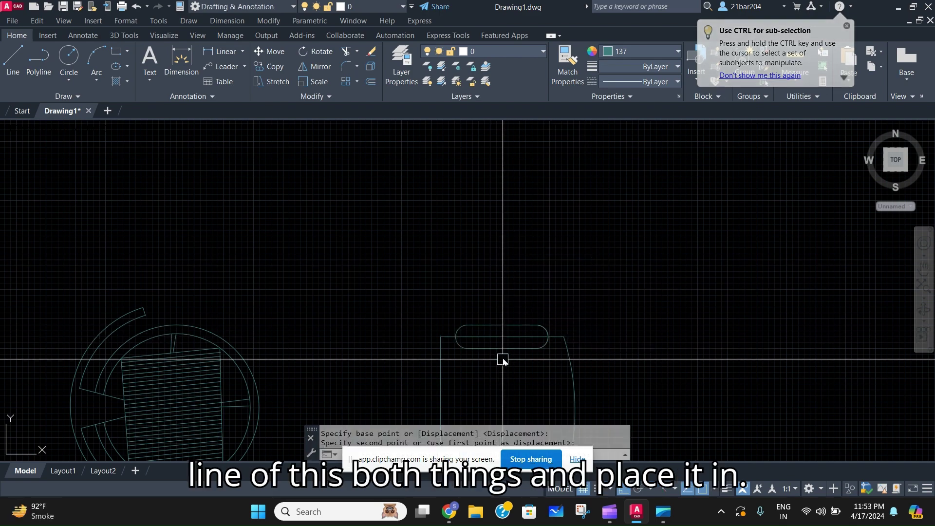
key("Escape")
scroll(509, 348, "down", 3)
middle_click_drag(505, 362, 501, 302)
scroll(502, 301, "up", 3)
Join the slot's top line, bottom line and arcs into one armrest outline
type("tr")
key("Return")
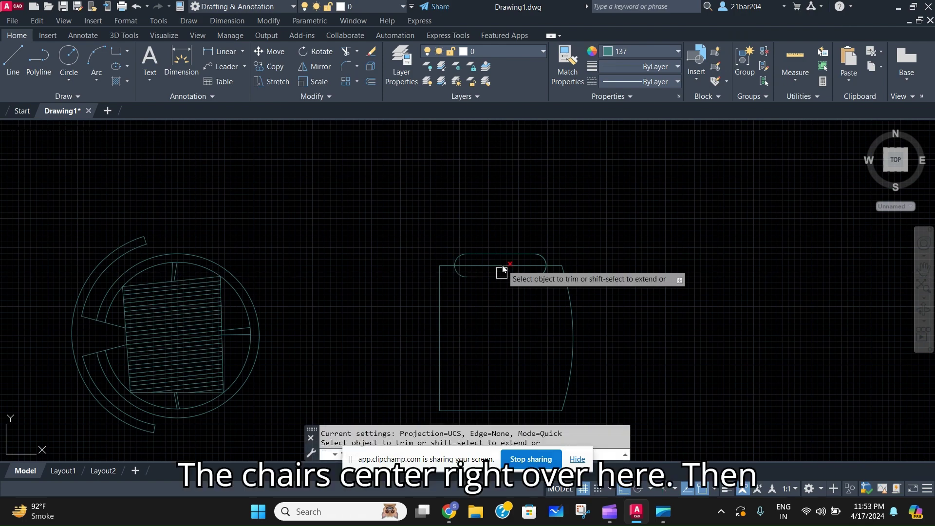
key("Escape")
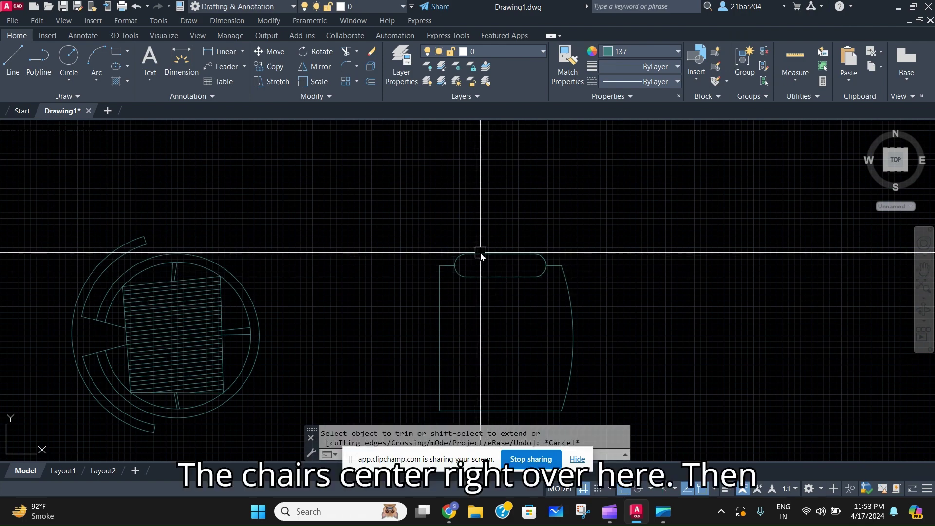
left_click(481, 253)
left_click(494, 276)
scroll(453, 257, "up", 3)
left_click(443, 246)
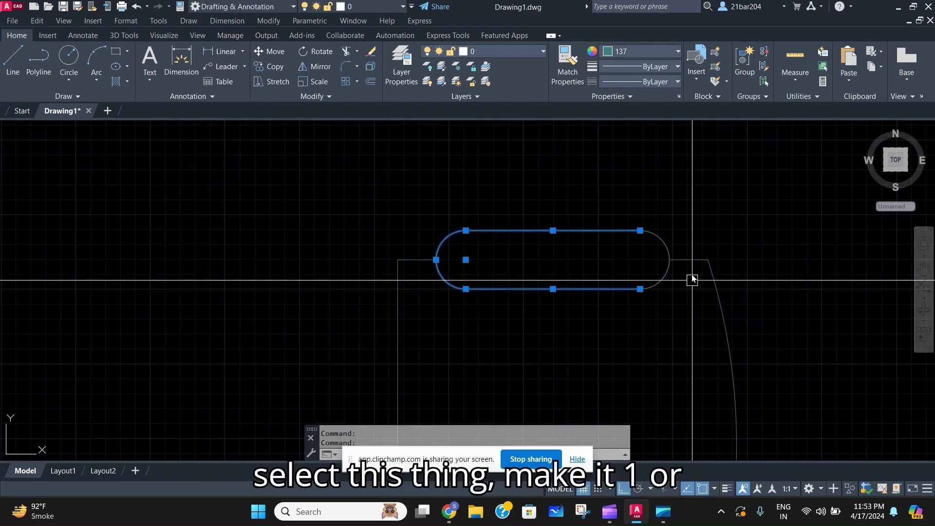
scroll(661, 242, "down", 5)
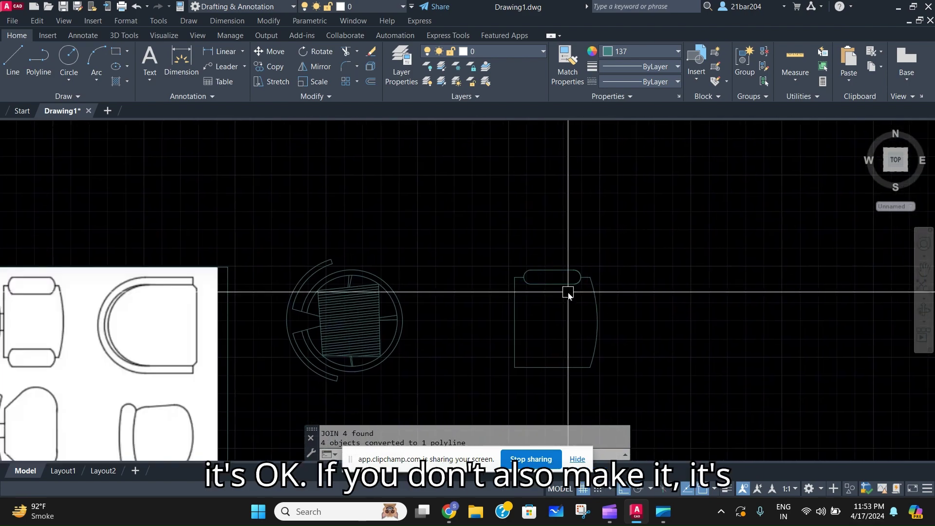
left_click(553, 287)
scroll(557, 273, "up", 2)
Mirror the armrest across the seat's horizontal midline, keeping the original
type("mi")
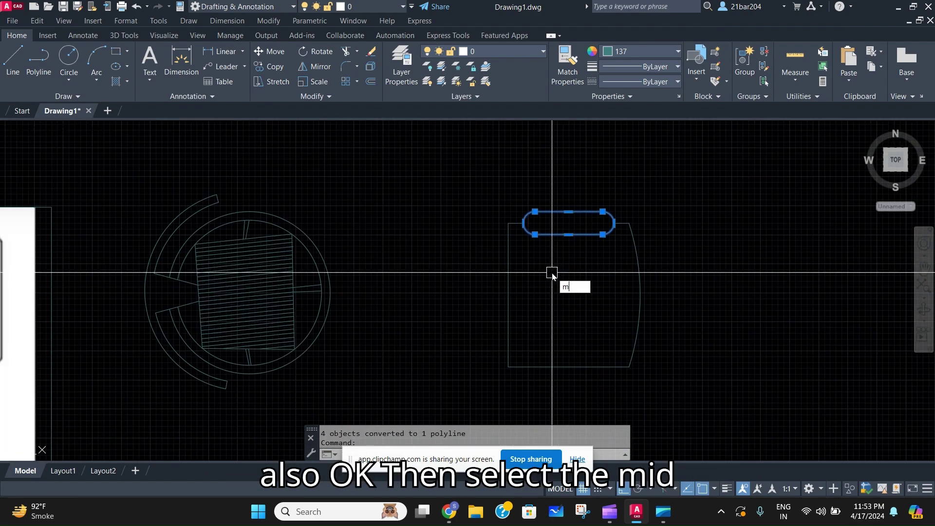
key("Return")
left_click(507, 295)
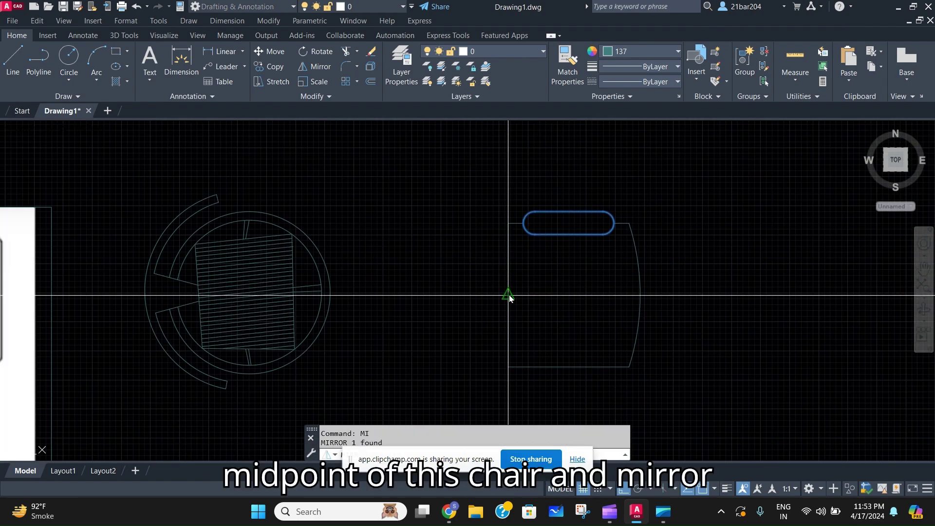
left_click(561, 304)
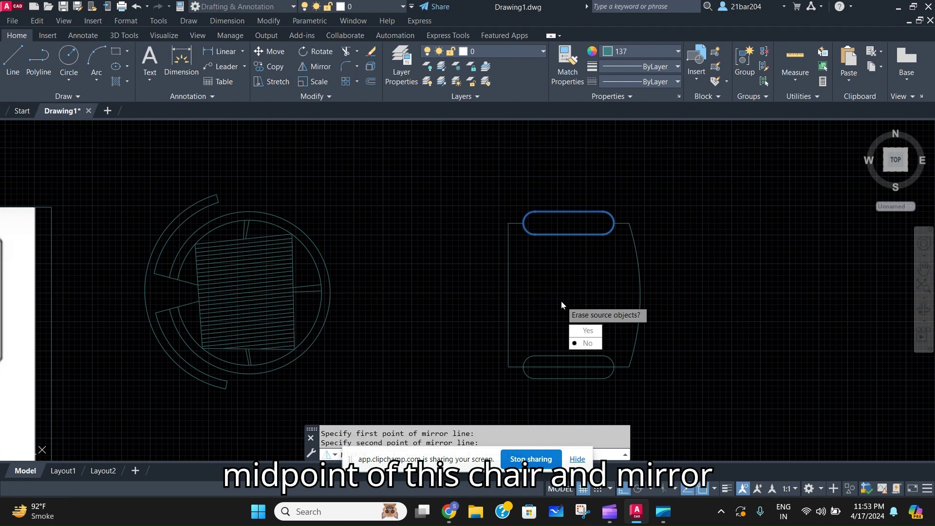
left_click(595, 344)
Trim the seat line running inside the lower armrest
type("tr")
key("Return")
left_click(563, 367)
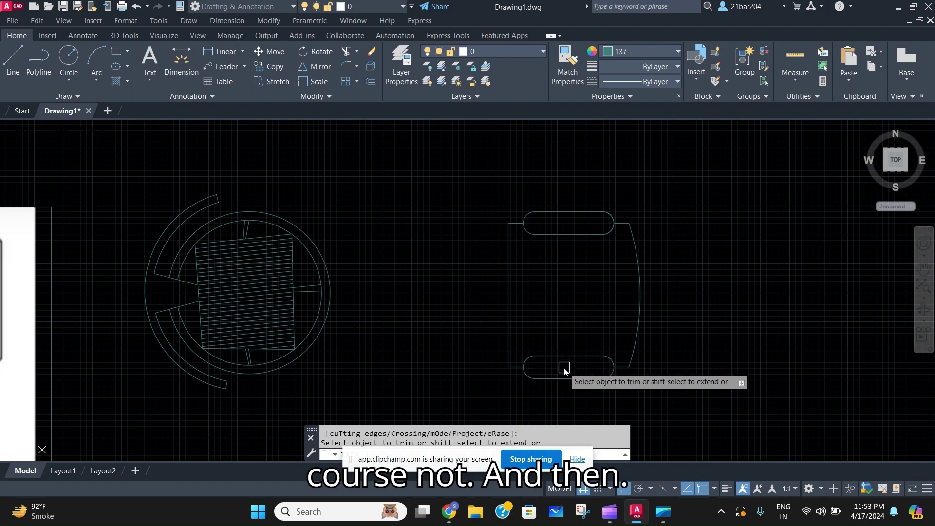
scroll(644, 323, "down", 2)
middle_click_drag(644, 324, 622, 339)
scroll(566, 286, "up", 2)
scroll(549, 264, "down", 2)
key("Escape")
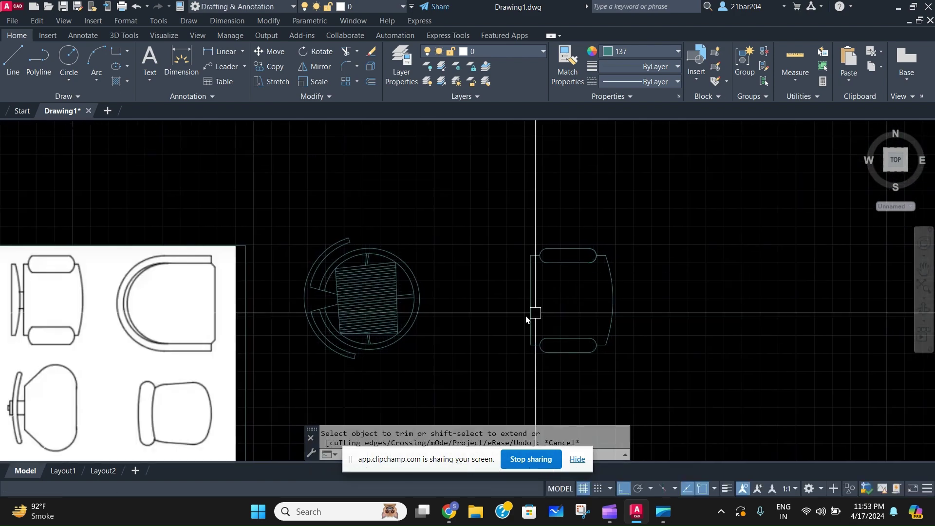
type("kl")
key("Return")
middle_click_drag(553, 317, 617, 316)
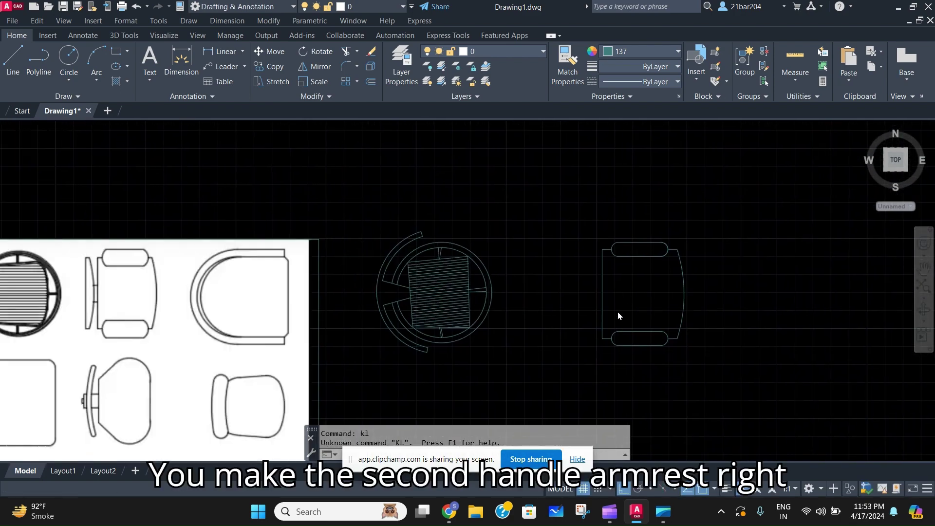
scroll(529, 311, "down", 2)
scroll(539, 305, "up", 4)
Draw a short support line at the second chair's left edge
type("l")
key("Return")
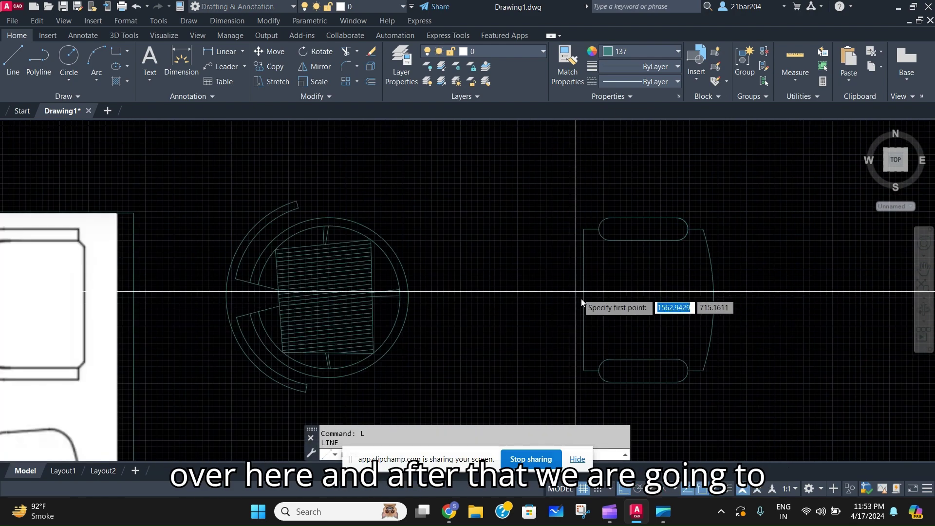
scroll(589, 309, "down", 3)
scroll(589, 308, "up", 4)
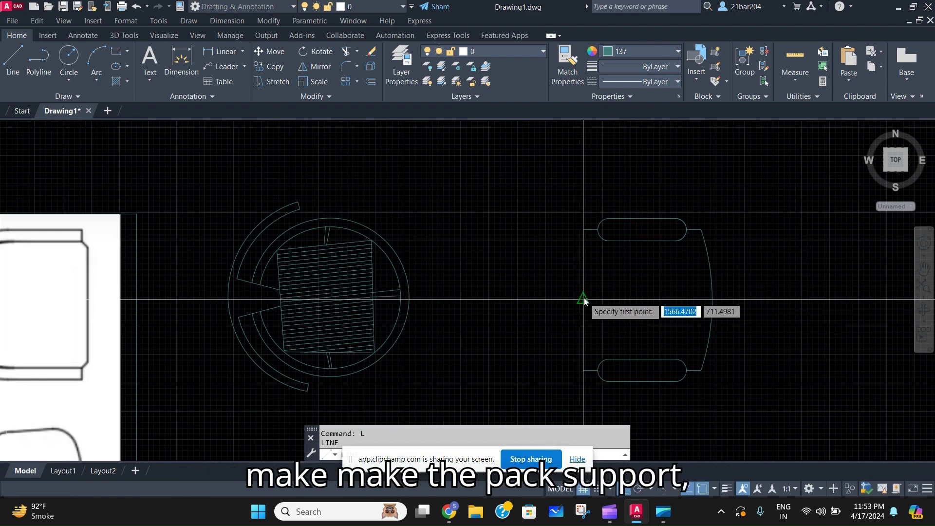
left_click(583, 298)
key("Escape")
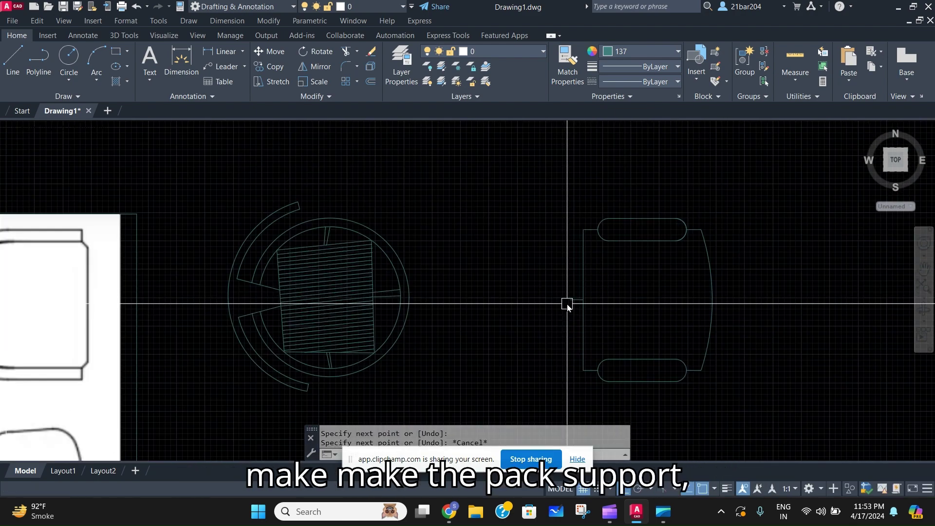
Offset the support line through a point above it to make a parallel copy
type("o")
key("Return")
scroll(572, 303, "up", 4)
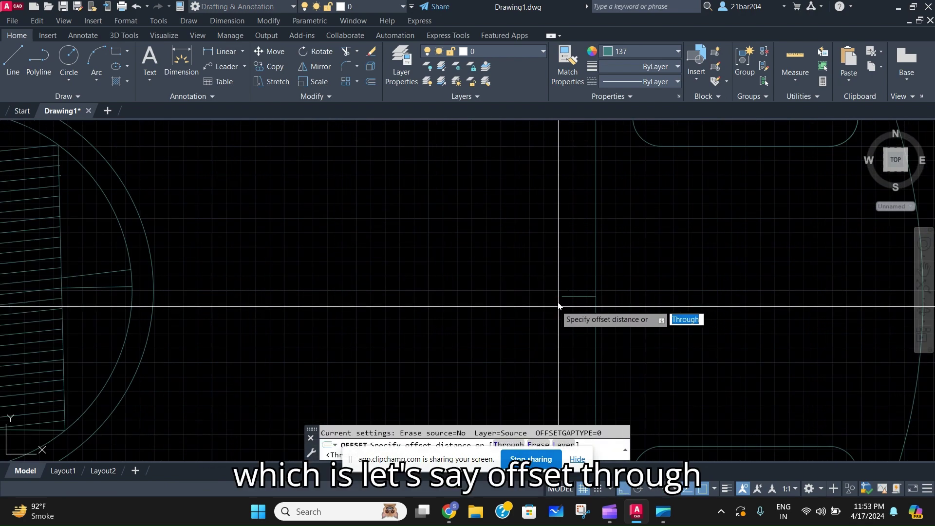
key("Return")
left_click(576, 296)
left_click(569, 250)
key("Escape")
Mirror the new support line about the chair's midpoint, keeping the original
left_click(575, 252)
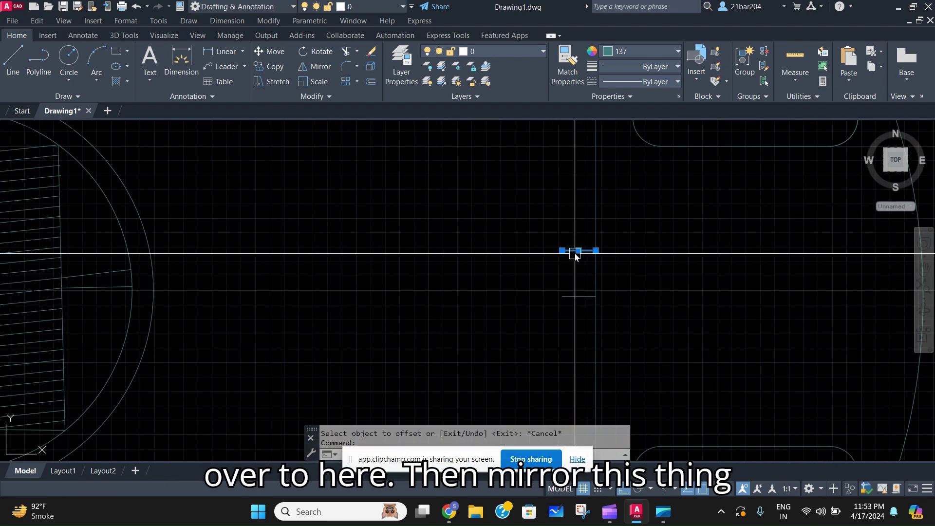
type("mi")
key("Return")
left_click(579, 296)
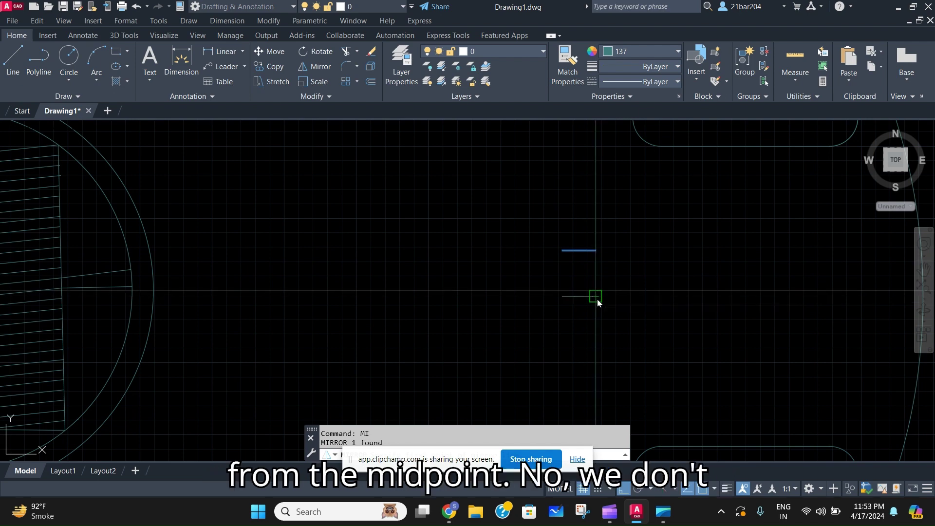
left_click(597, 299)
left_click(669, 346)
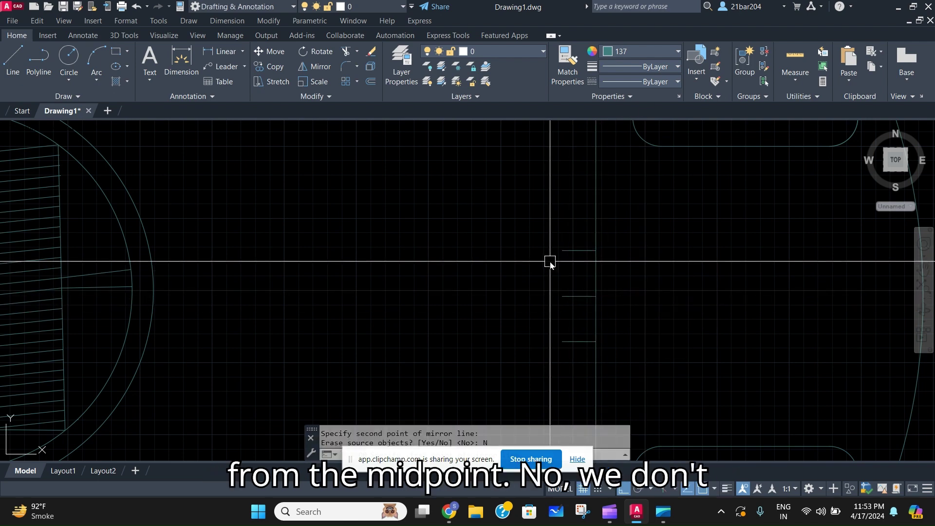
Start trimming the support lines, then cancel the trim
key("Return")
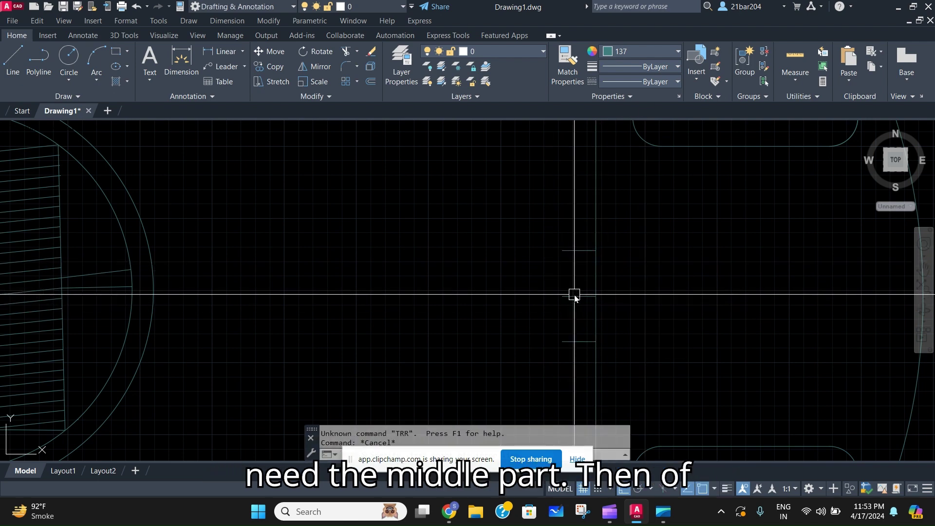
type("tr")
key("Return")
scroll(573, 296, "down", 5)
key("Escape")
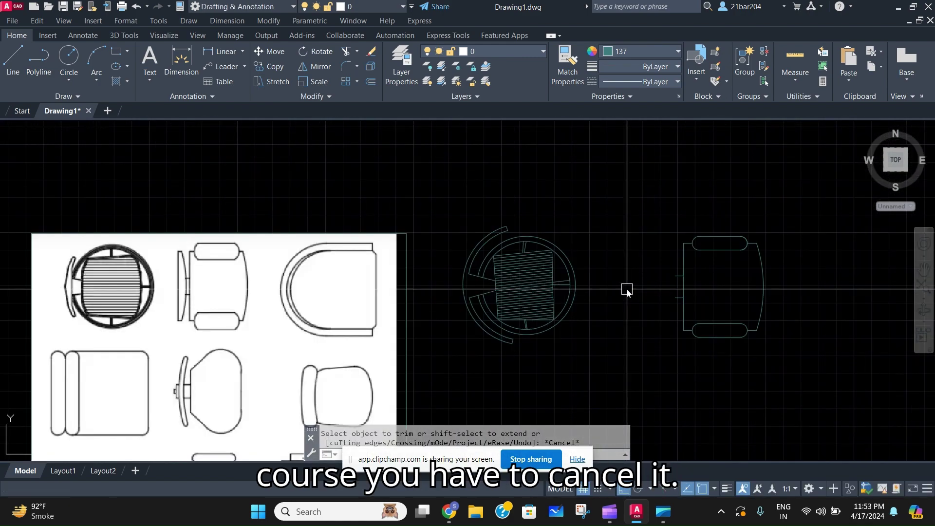
Pan toward the chair's left side and begin copying the vertical backrest line
type("l")
key("Return")
scroll(681, 302, "up", 4)
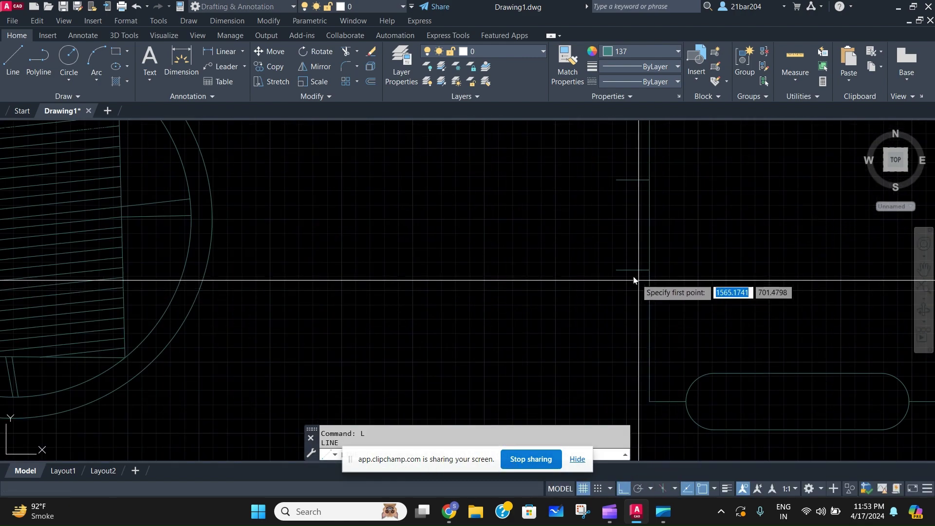
scroll(618, 269, "down", 2)
middle_click_drag(622, 270, 639, 321)
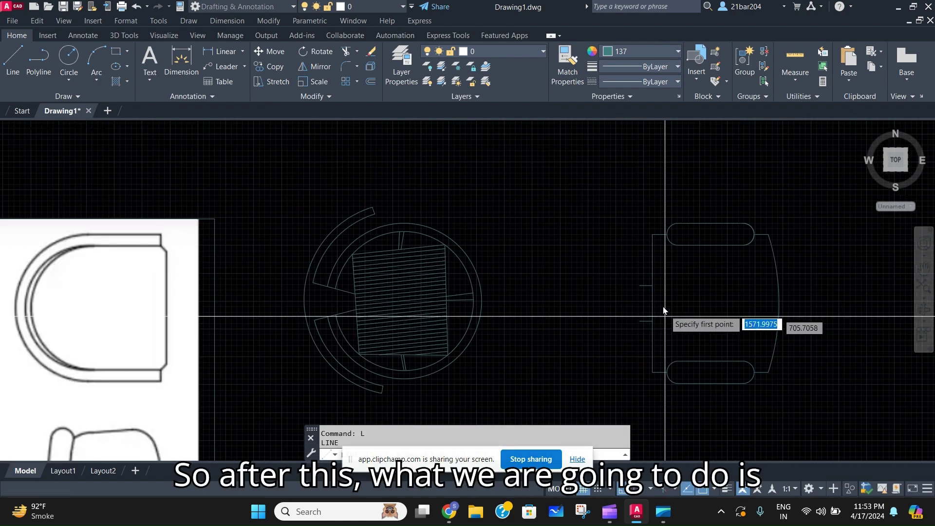
key("Escape")
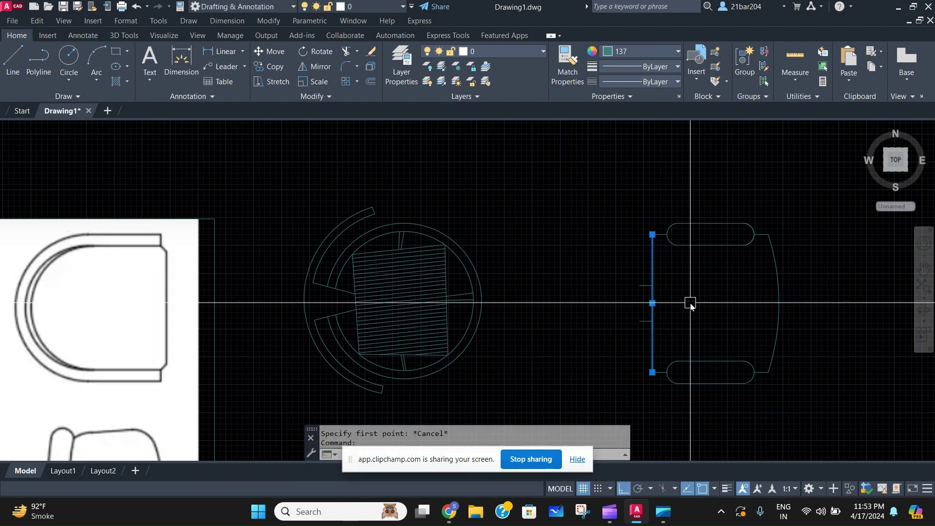
key("Return")
Shift the left backrest line slightly further left
scroll(659, 324, "up", 4)
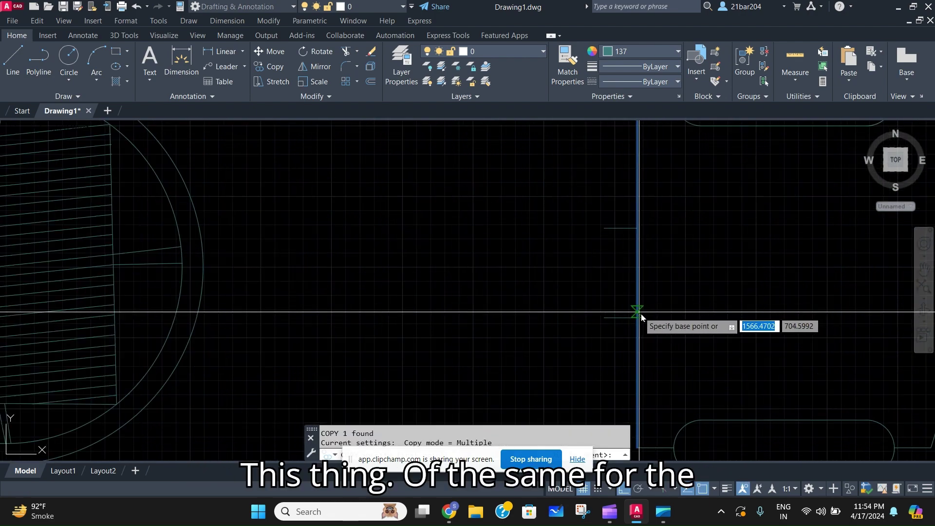
left_click(652, 302)
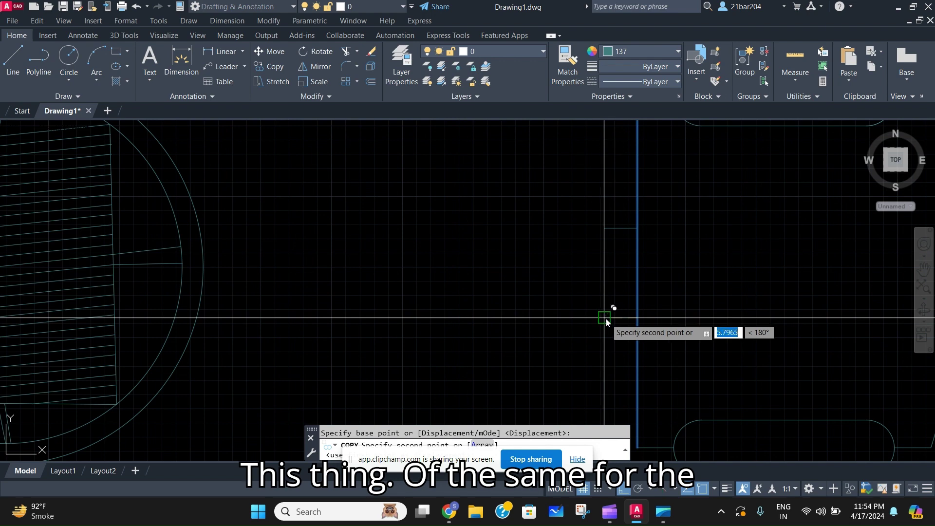
scroll(639, 287, "down", 4)
middle_click_drag(639, 285, 648, 313)
key("Escape")
left_click(635, 307)
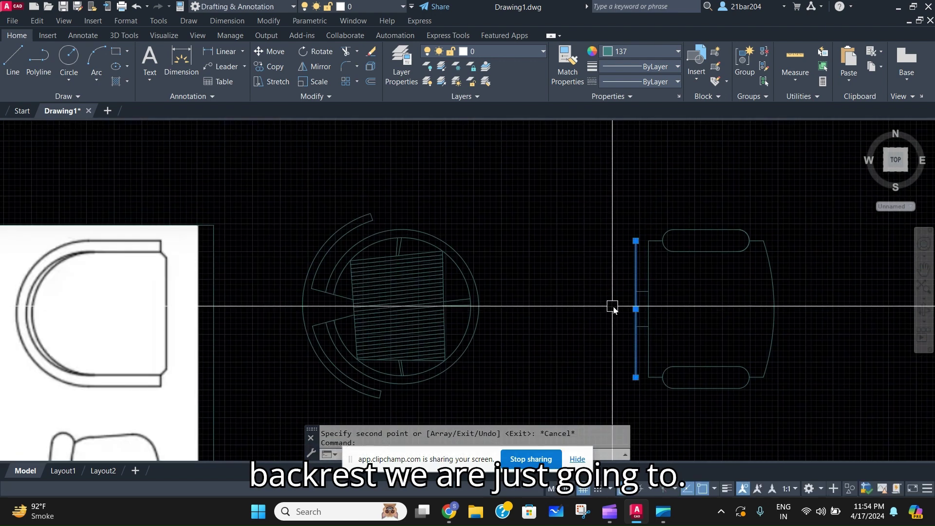
type("m")
key("Return")
left_click(619, 318)
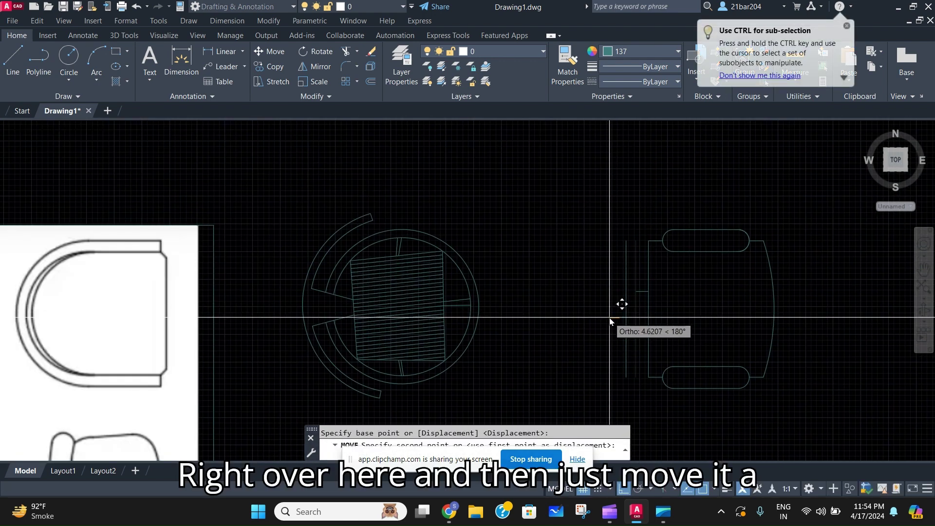
left_click(609, 318)
key("Escape")
Draw a curved backrest arc along the chair's left side and reshape it
scroll(631, 292, "up", 2)
type("ar")
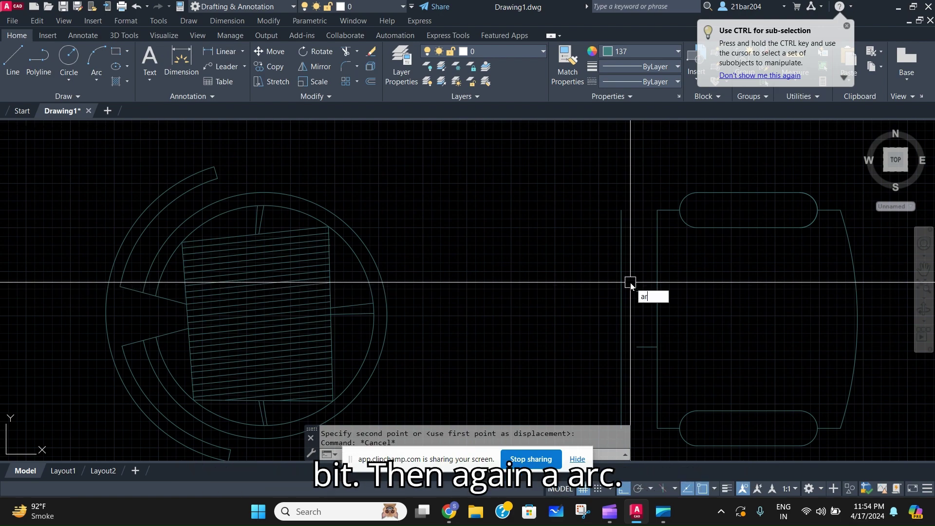
type("c")
key("Return")
scroll(649, 337, "down", 2)
middle_click_drag(649, 337, 638, 291)
left_click(620, 348)
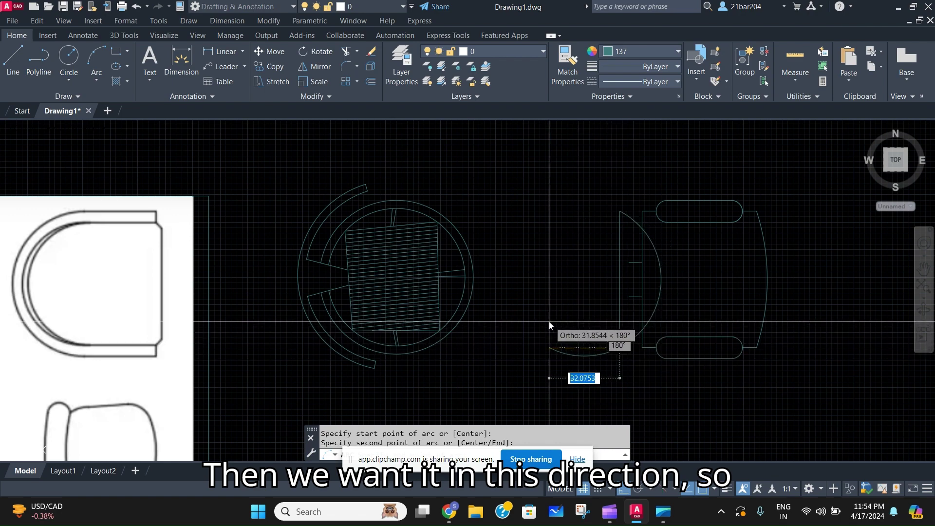
left_click(578, 331)
key("Escape")
scroll(622, 340, "up", 2)
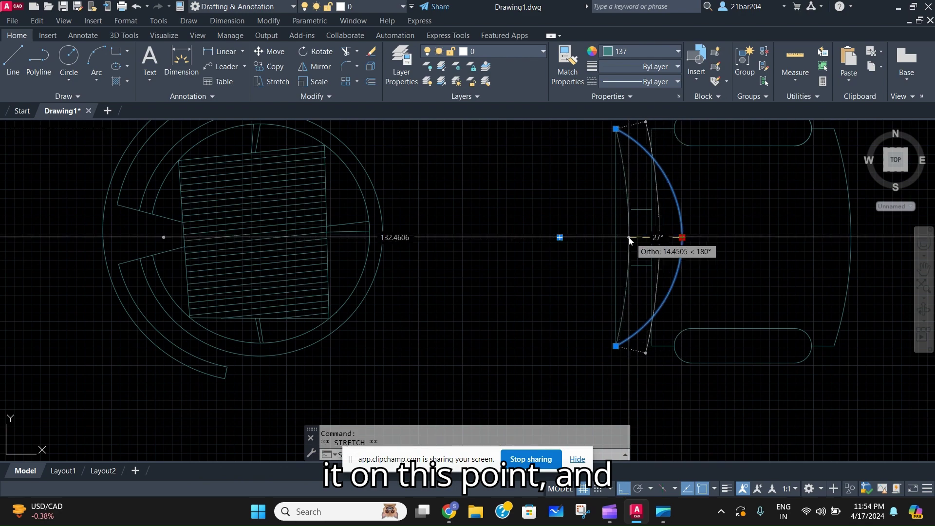
key("Escape")
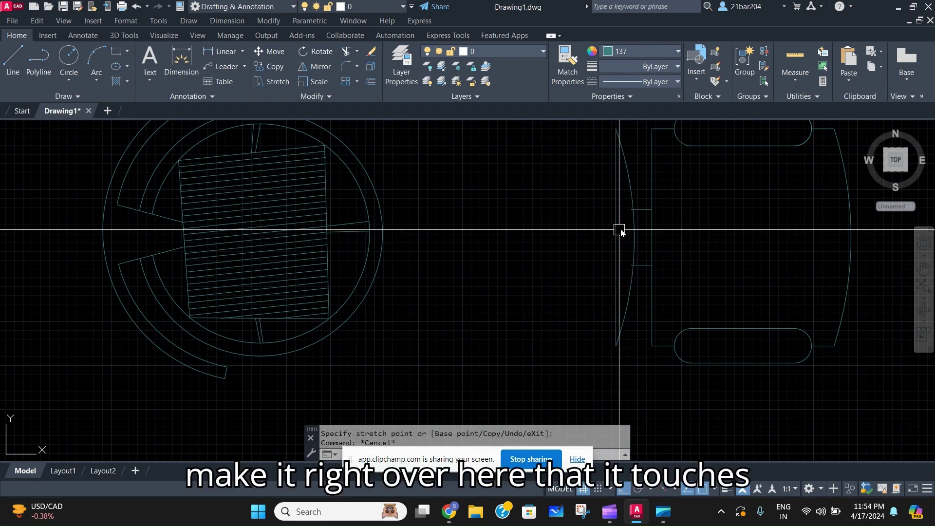
Trim the support line that overshoots the backrest arc
scroll(620, 229, "up", 3)
type("tr")
key("Return")
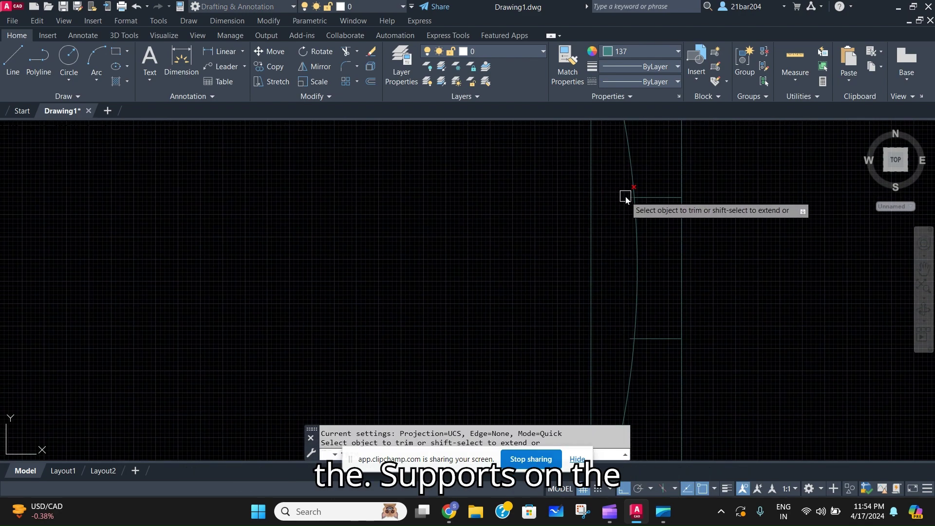
scroll(635, 340, "up", 2)
left_click(630, 334)
scroll(724, 282, "down", 12)
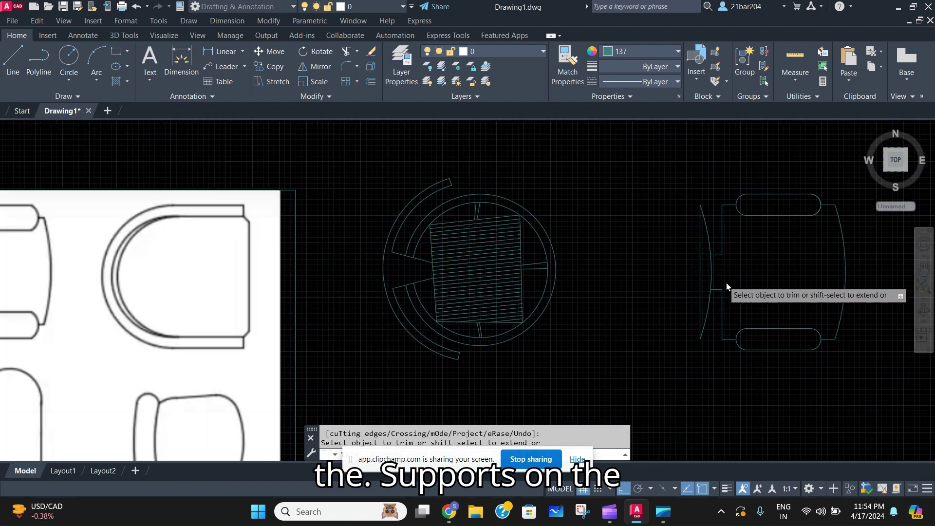
scroll(776, 274, "up", 4)
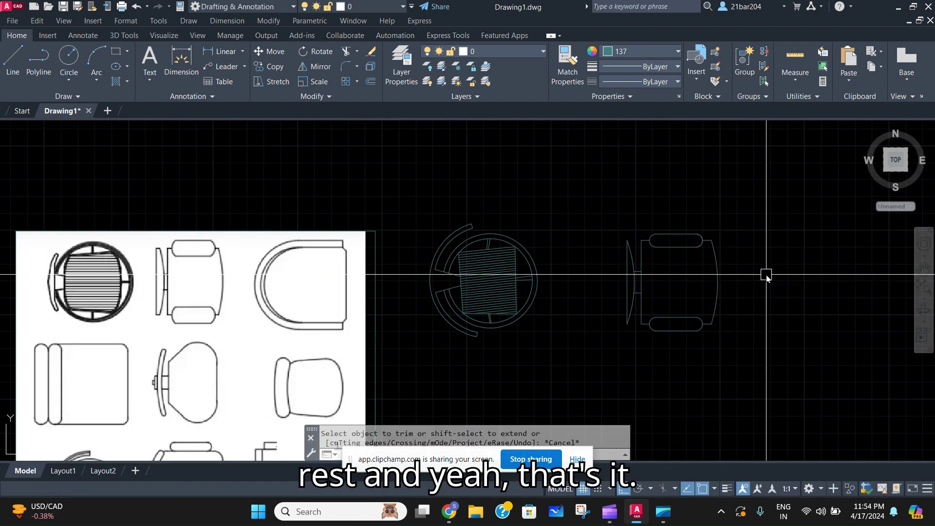
scroll(766, 276, "down", 4)
scroll(539, 239, "up", 4)
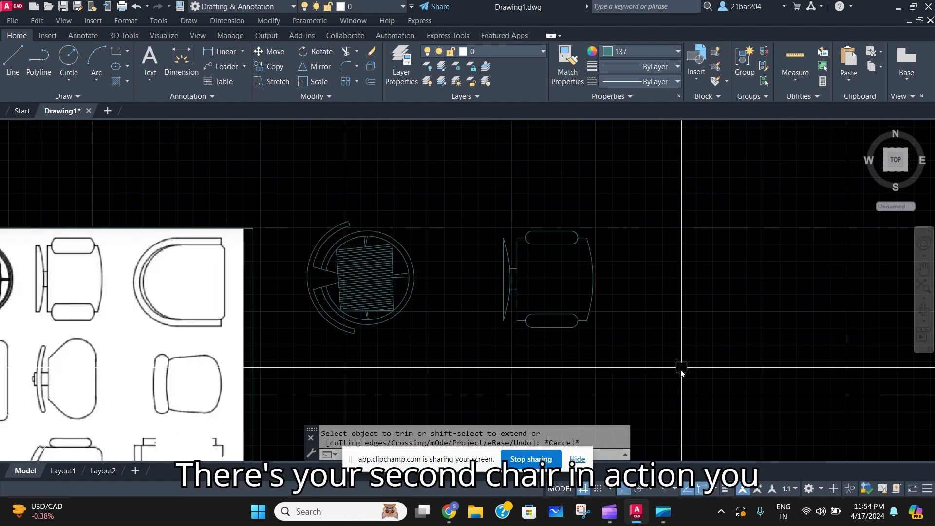
Move the whole second chair left, closer to the round chair
left_click(667, 368)
left_click(444, 180)
type("m")
key("Return")
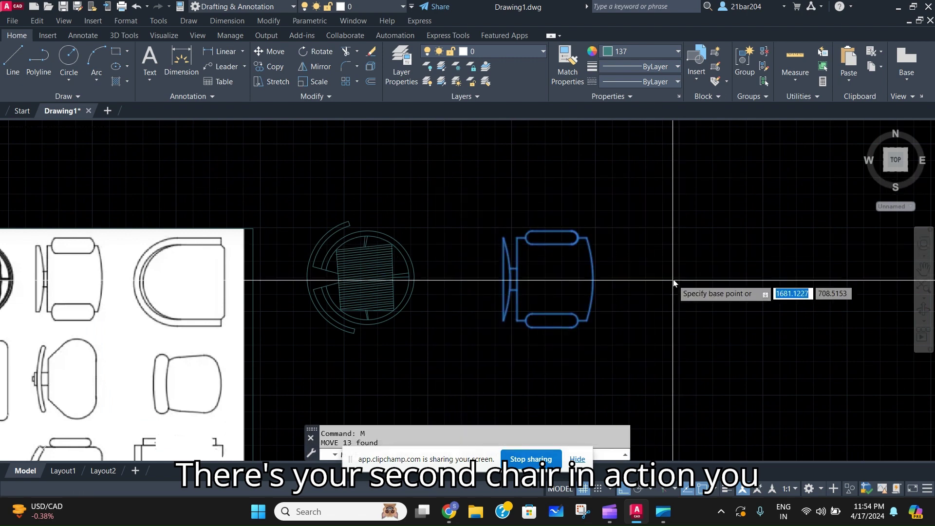
left_click(673, 275)
left_click(629, 268)
key("Escape")
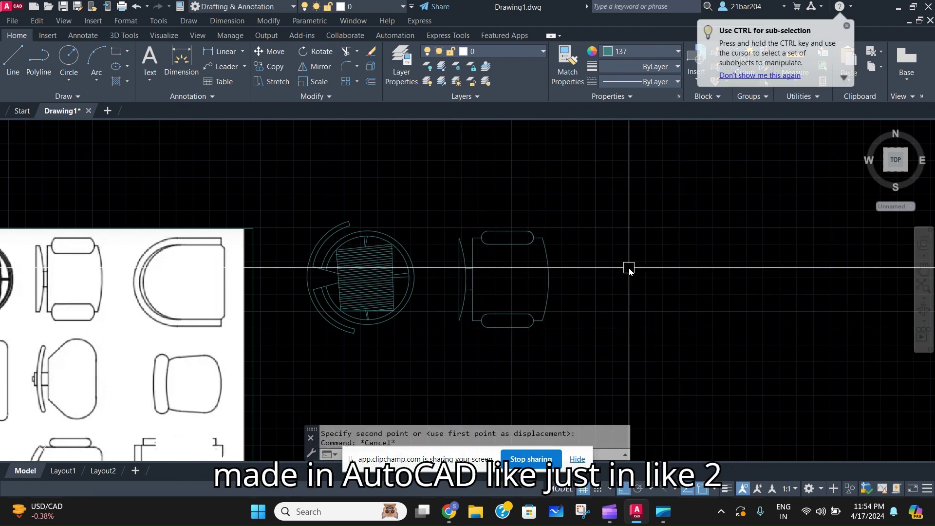
scroll(535, 251, "down", 3)
scroll(209, 214, "up", 2)
scroll(348, 280, "down", 2)
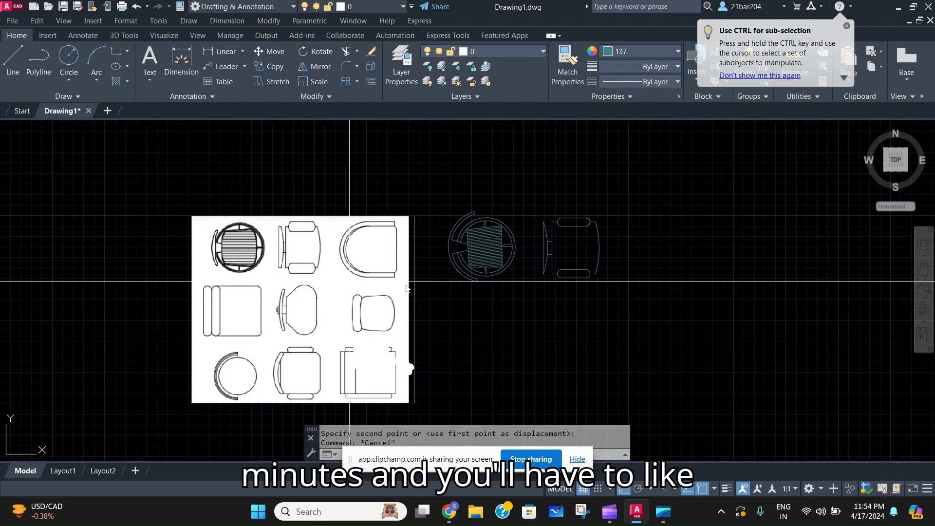
scroll(385, 292, "up", 2)
scroll(463, 240, "down", 2)
scroll(467, 219, "up", 2)
scroll(479, 244, "down", 2)
scroll(484, 240, "up", 2)
scroll(340, 258, "down", 2)
Zoom and pan until the reference image and both traced chairs are centred in view
scroll(336, 255, "down", 3)
scroll(255, 238, "up", 3)
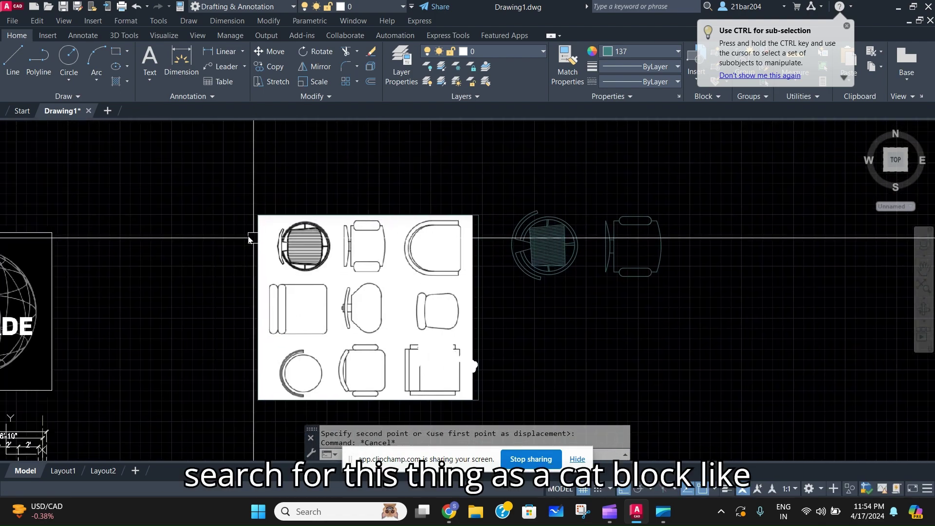
scroll(392, 241, "up", 4)
scroll(374, 319, "down", 4)
middle_click_drag(358, 306, 228, 272)
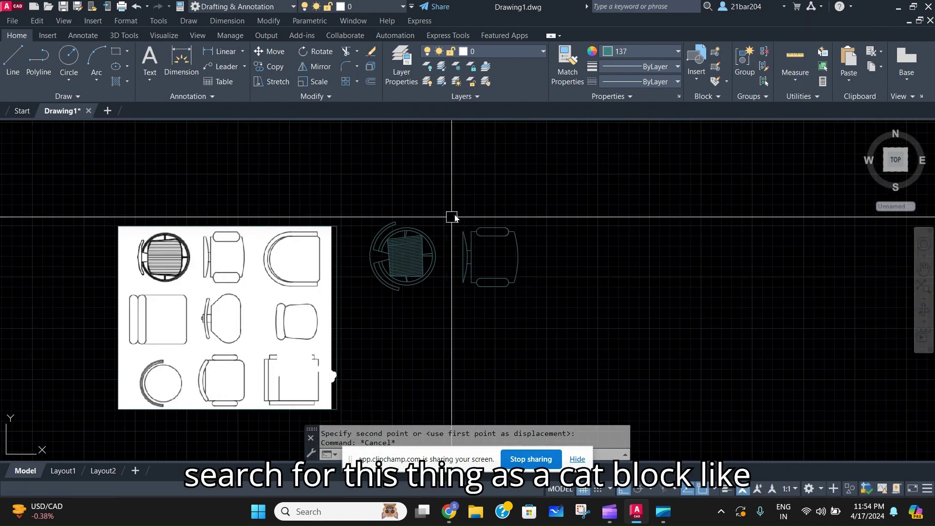
scroll(555, 361, "down", 1)
scroll(532, 338, "up", 1)
scroll(511, 273, "up", 2)
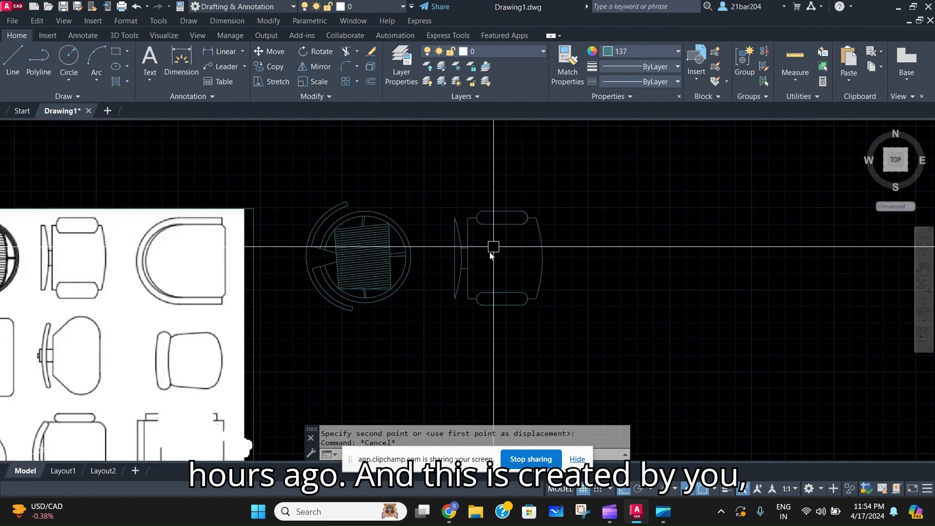
middle_click_drag(447, 307, 558, 388)
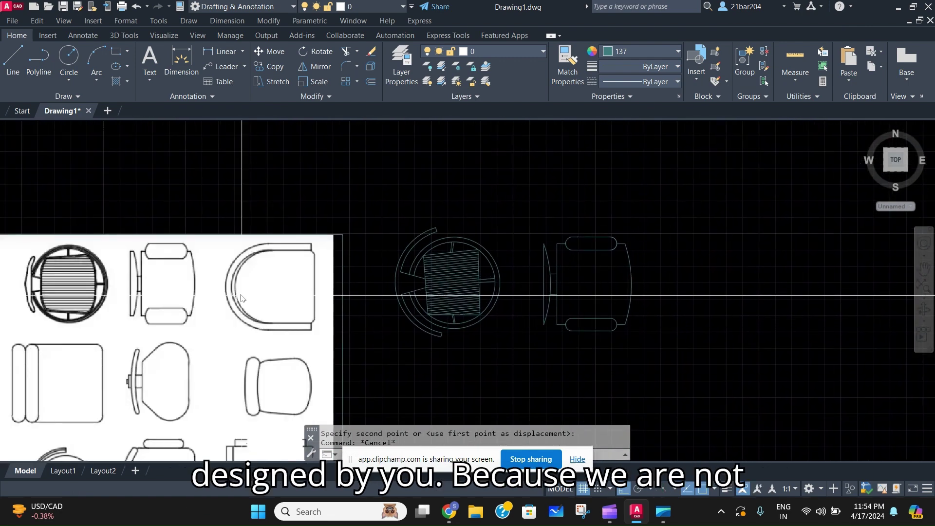
middle_click_drag(245, 295, 289, 286)
scroll(177, 274, "up", 8)
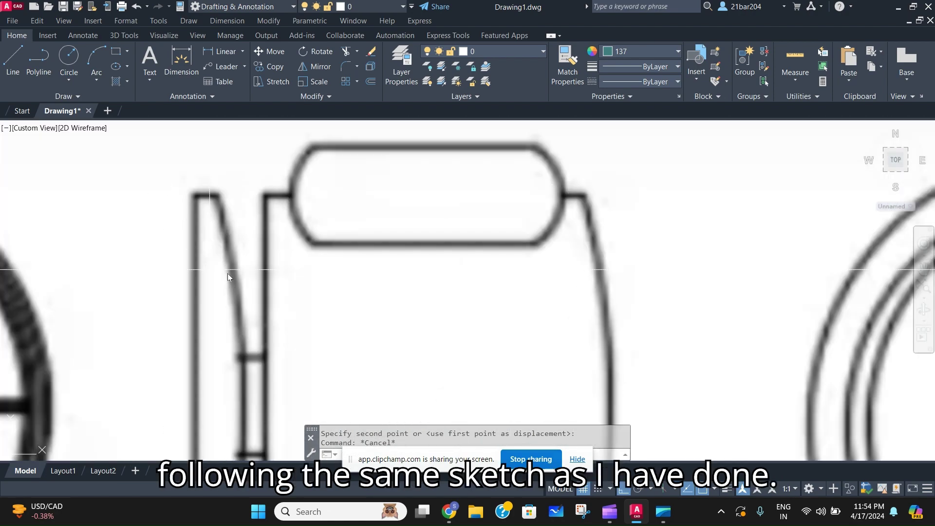
scroll(125, 176, "down", 8)
scroll(380, 292, "up", 4)
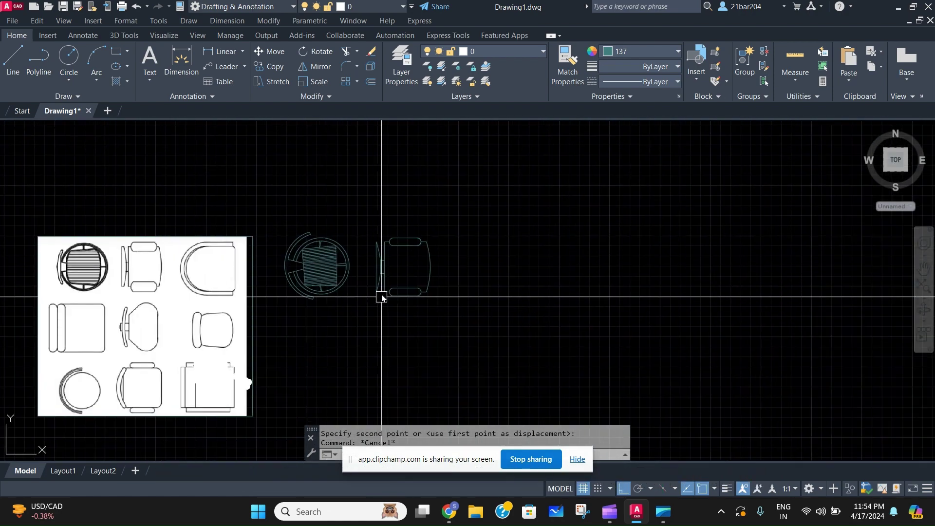
middle_click_drag(384, 342, 429, 355)
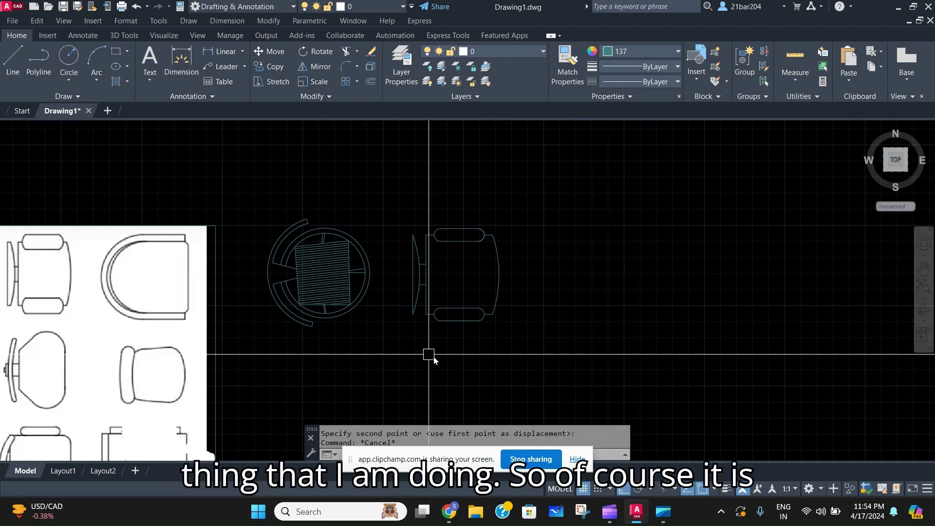
mouse_move(363, 355)
middle_mouse_down()
mouse_move(429, 364)
mouse_move(501, 332)
middle_mouse_up()
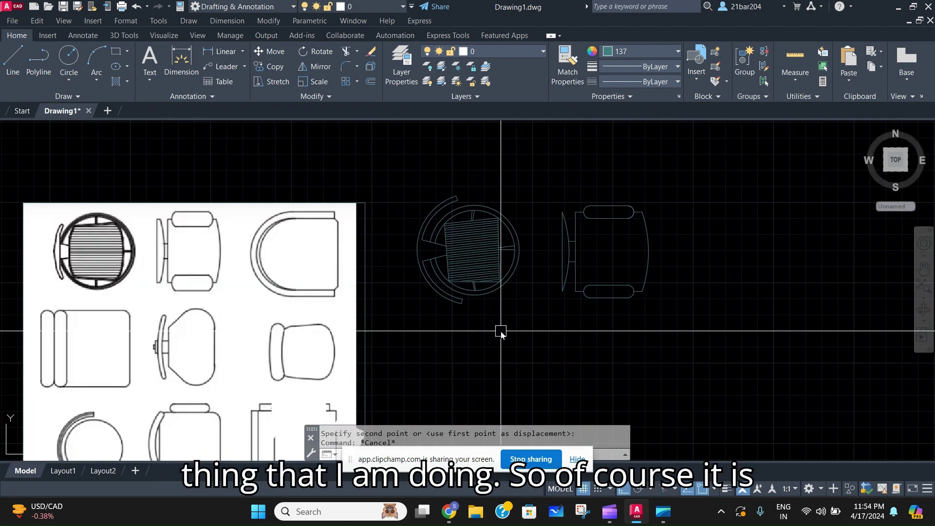
Draw a vertical right edge for the third chair, right of the second chair
type("L")
key("Return")
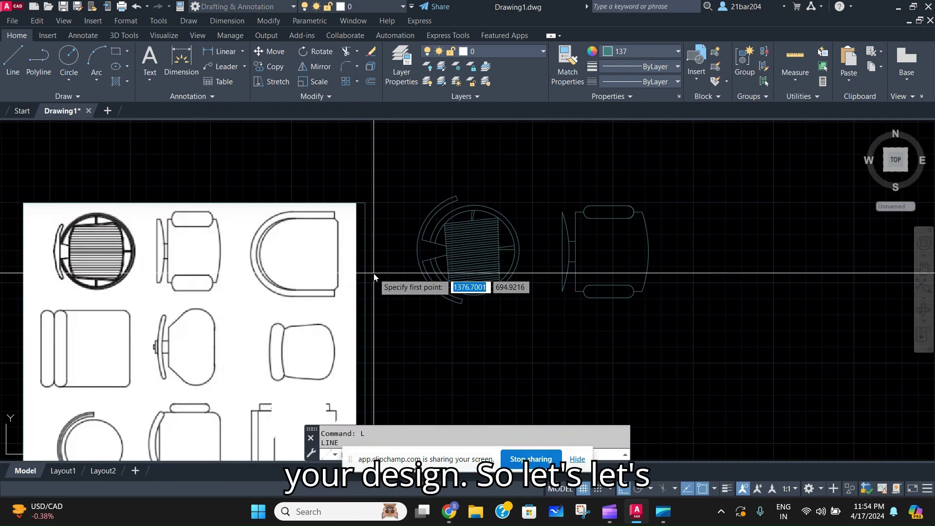
scroll(378, 289, "down", 2)
scroll(352, 241, "up", 4)
scroll(352, 240, "down", 4)
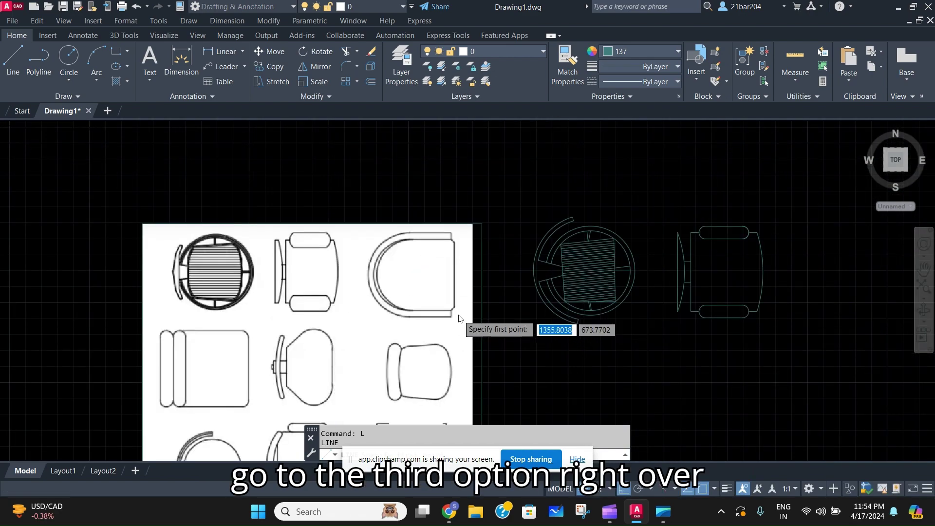
scroll(578, 345, "up", 2)
middle_click_drag(578, 345, 650, 312)
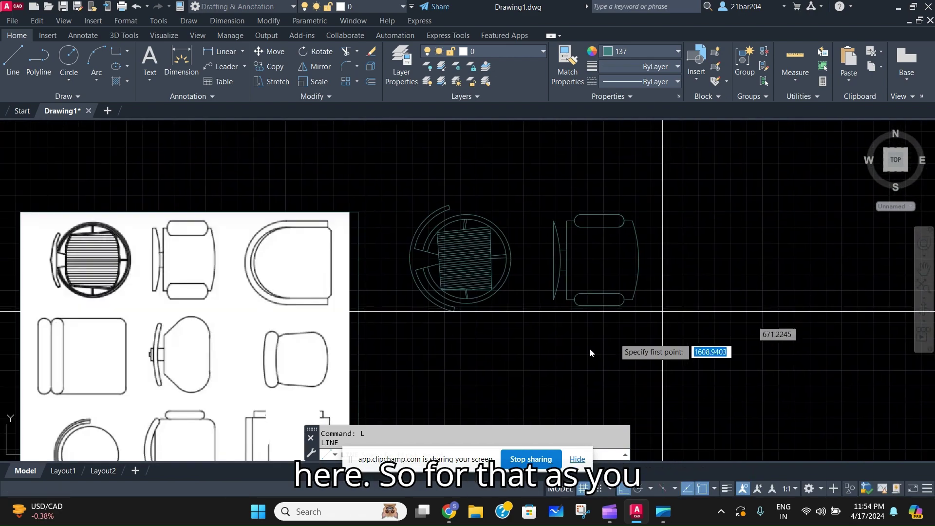
middle_click_drag(698, 291, 601, 300)
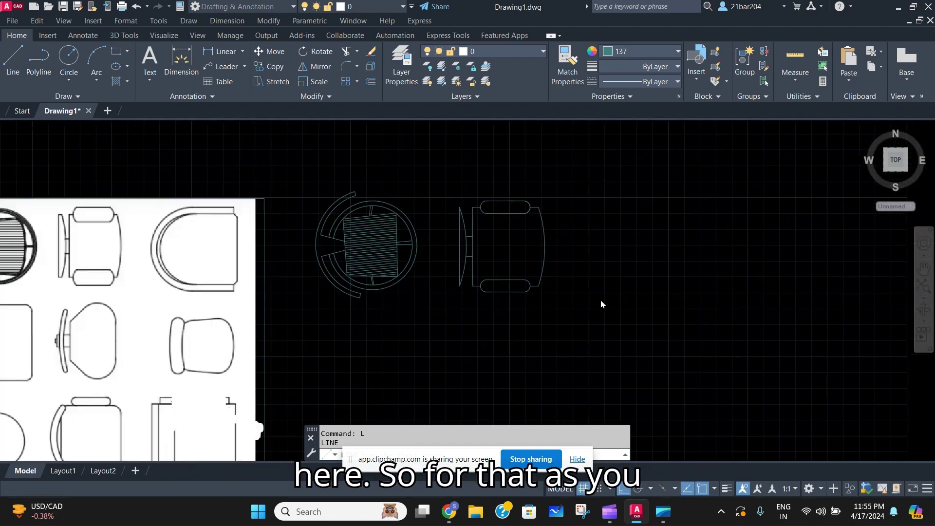
middle_click_drag(688, 285, 626, 287)
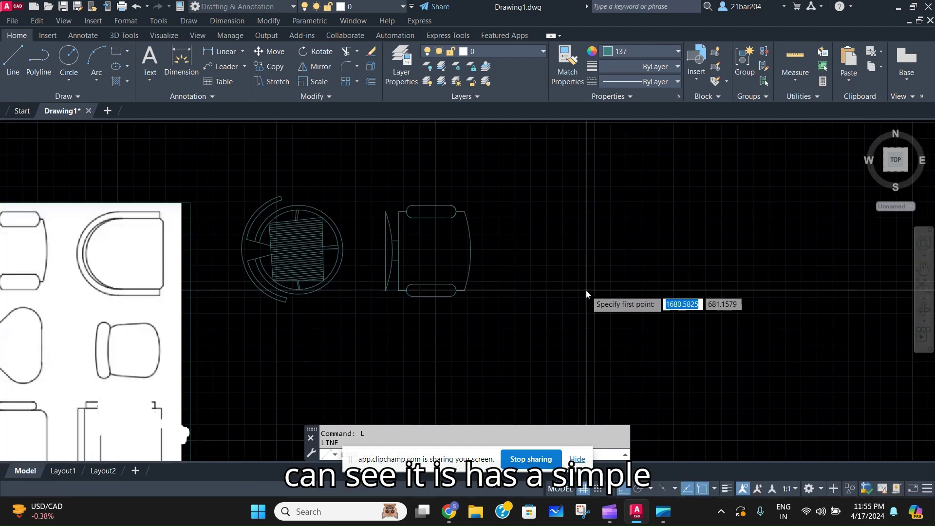
left_click(620, 292)
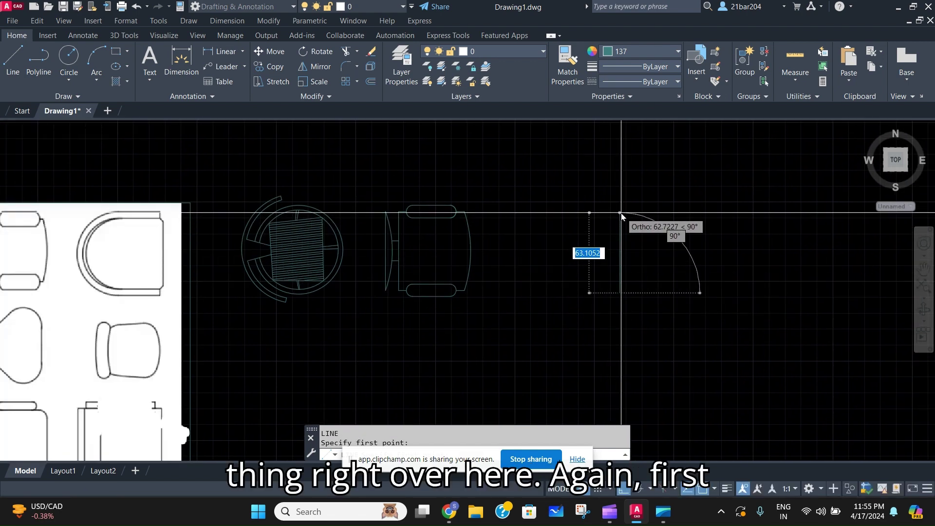
left_click(620, 213)
key("Escape")
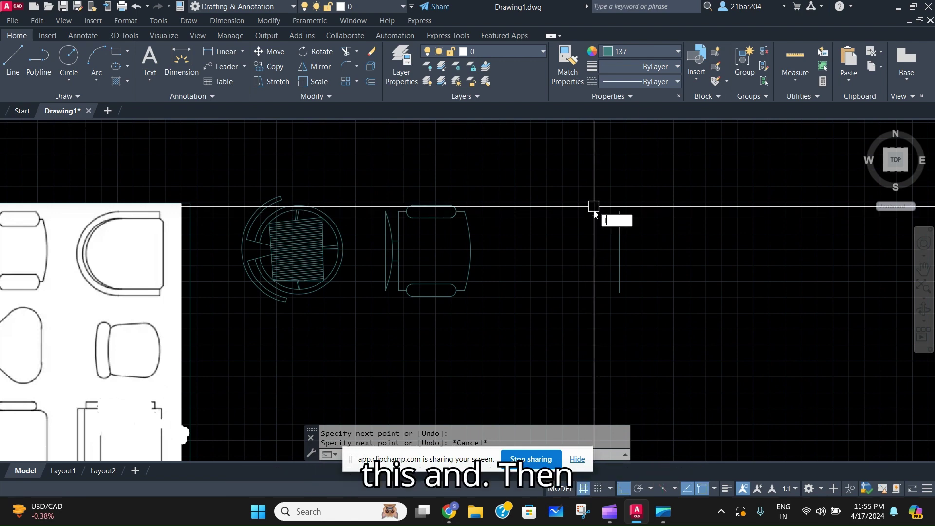
Draw the top edge leftward from the vertical line's top
key("Return")
left_click(619, 212)
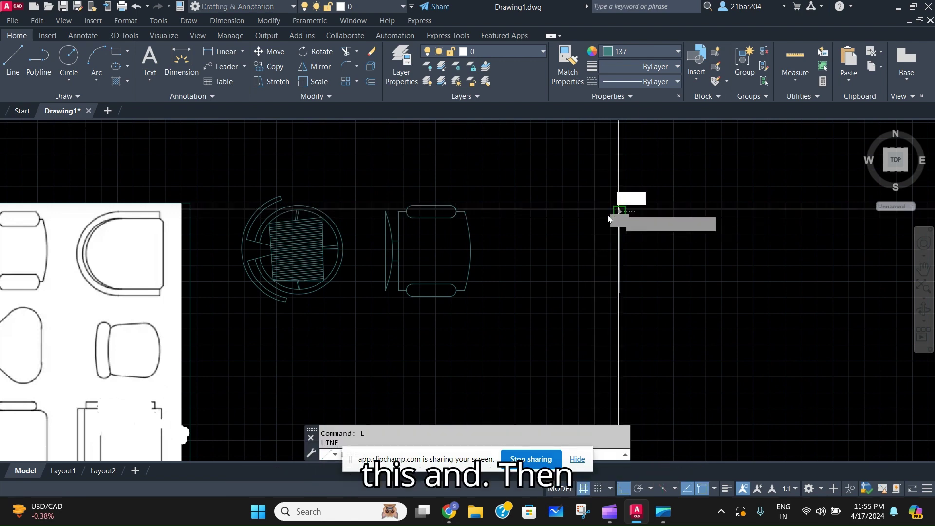
left_click(541, 216)
key("Escape")
Mirror the top edge to create the matching bottom edge
left_click(581, 231)
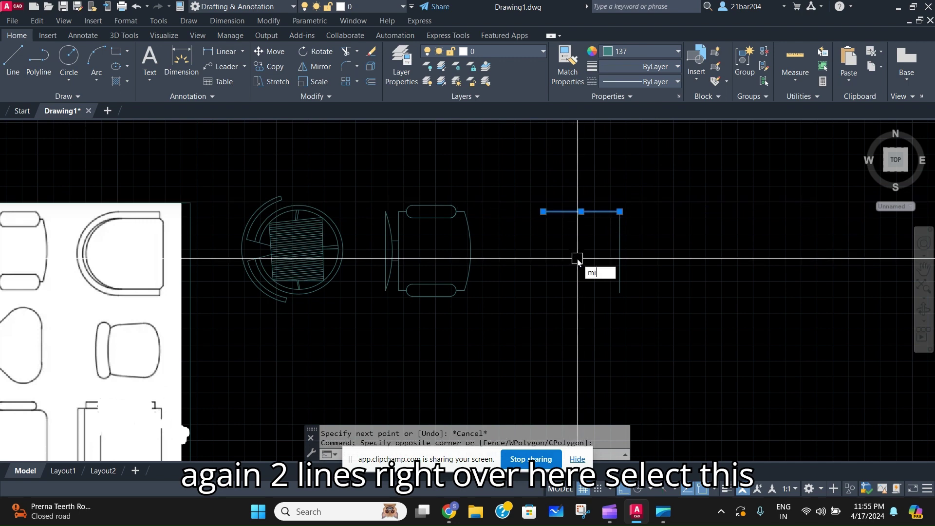
type("mi")
key("Return")
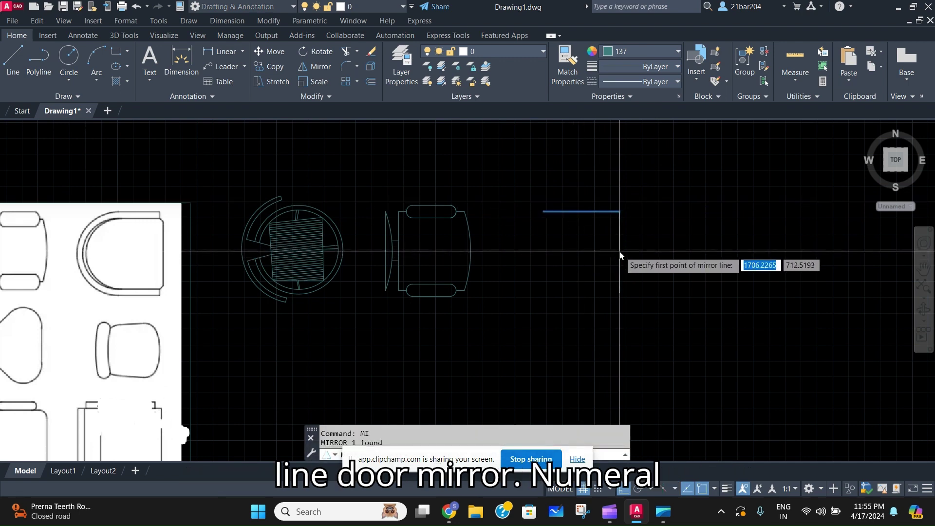
left_click(648, 268)
left_click(678, 299)
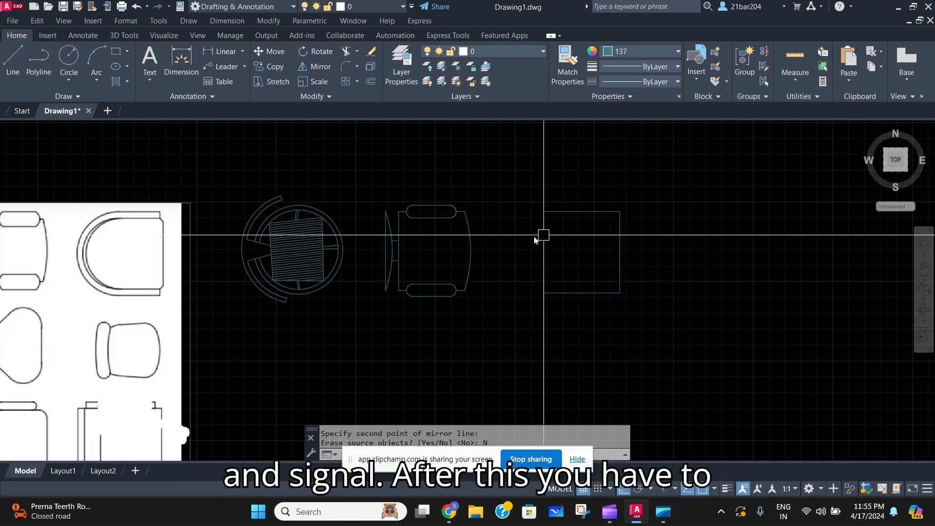
key("Escape")
type("f")
key("Return")
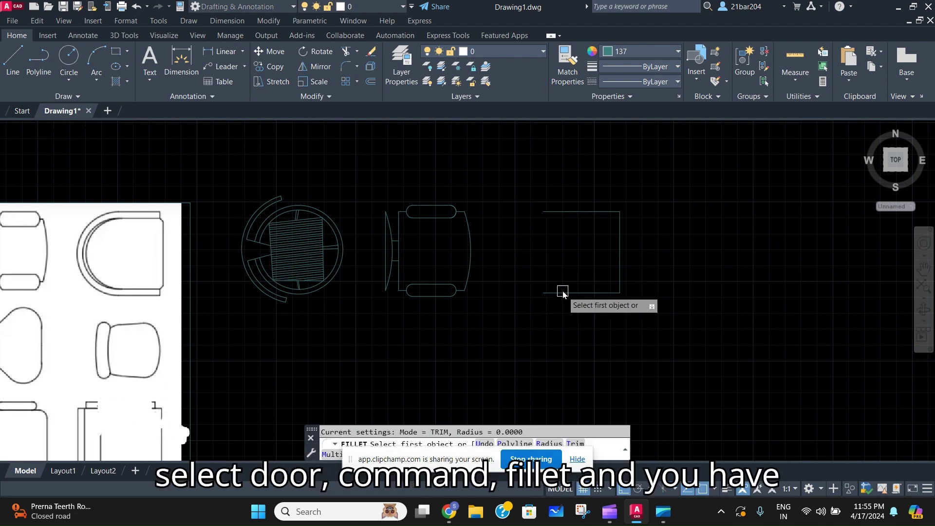
Join the top and bottom edges with a fillet arc and pull its midpoint outward
left_click(560, 292)
key("Escape")
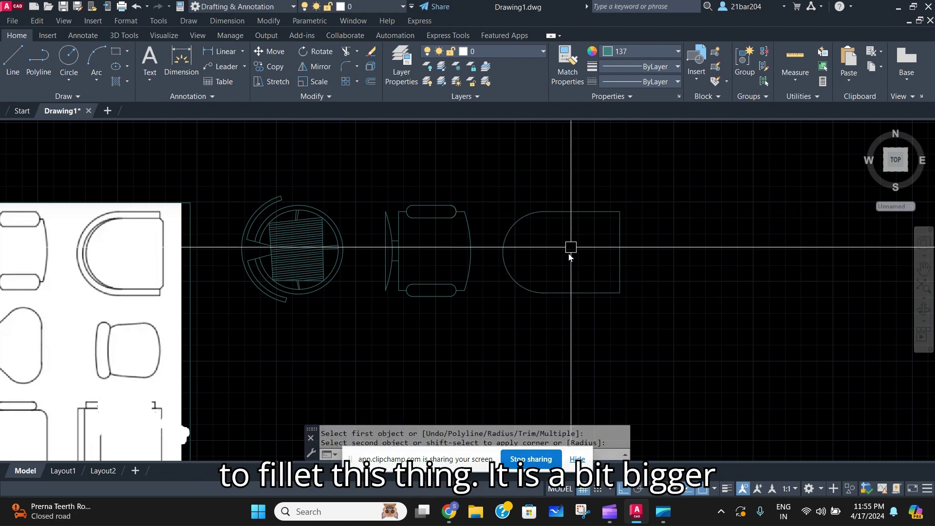
left_click_drag(501, 247, 502, 249)
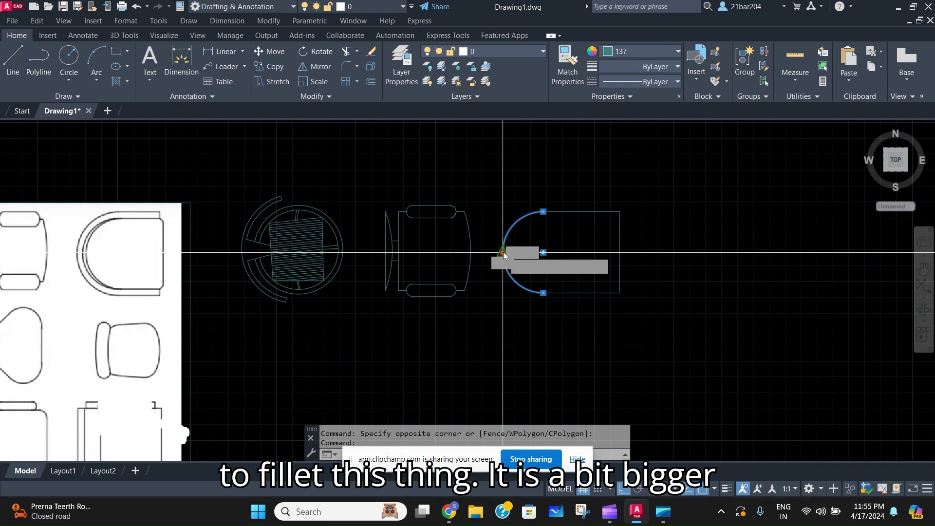
left_click(502, 253)
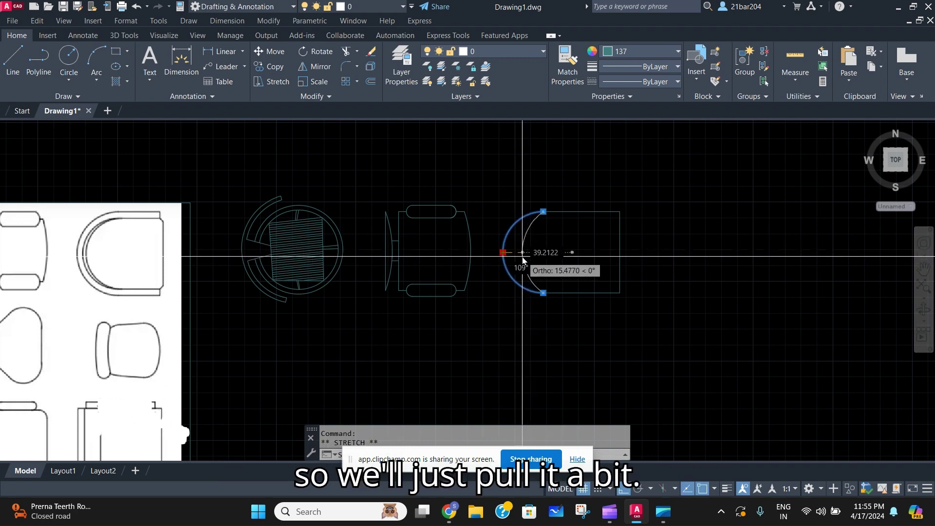
left_click(523, 256)
key("Escape")
Select the arc together with the top and bottom edges of the outline
middle_click_drag(620, 303, 637, 334)
scroll(572, 251, "up", 4)
left_click(569, 236)
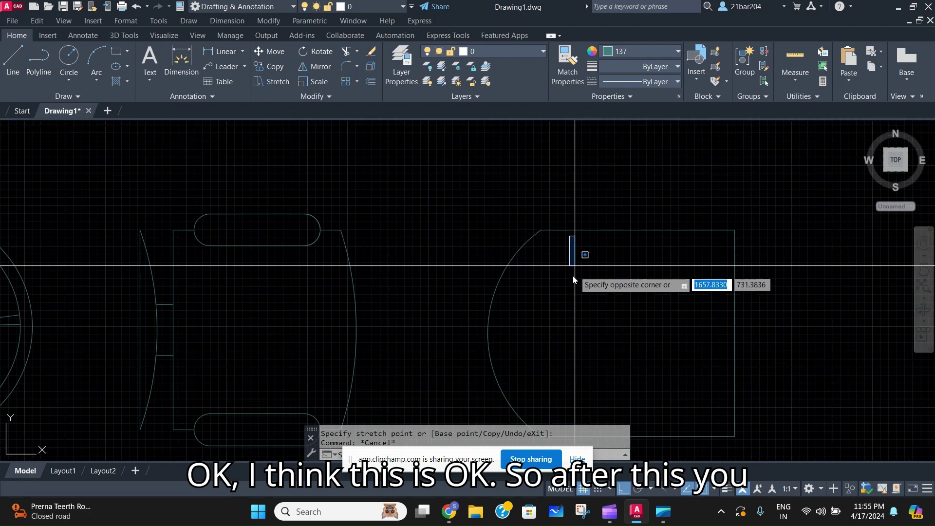
left_click(476, 189)
scroll(590, 233, "down", 2)
middle_click_drag(590, 233, 592, 240)
left_click(607, 379)
left_click(550, 317)
scroll(556, 309, "down", 2)
middle_click_drag(556, 309, 569, 328)
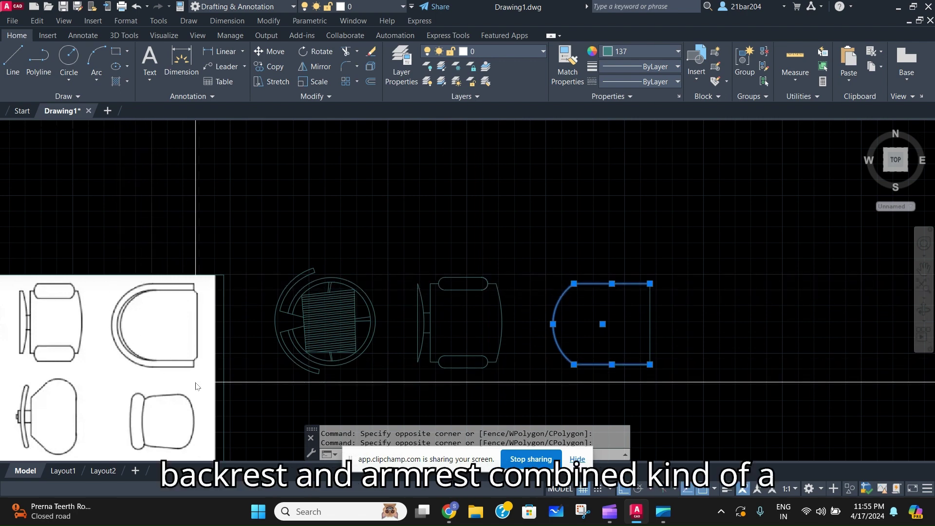
Join the third chair's three back pieces into one outline with J
type("j")
key("Return")
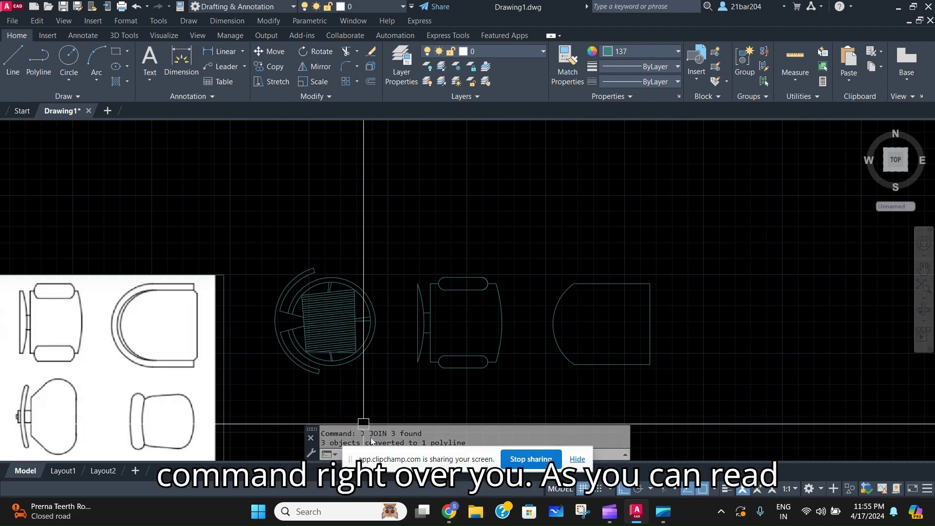
left_click(607, 324)
left_click(555, 285)
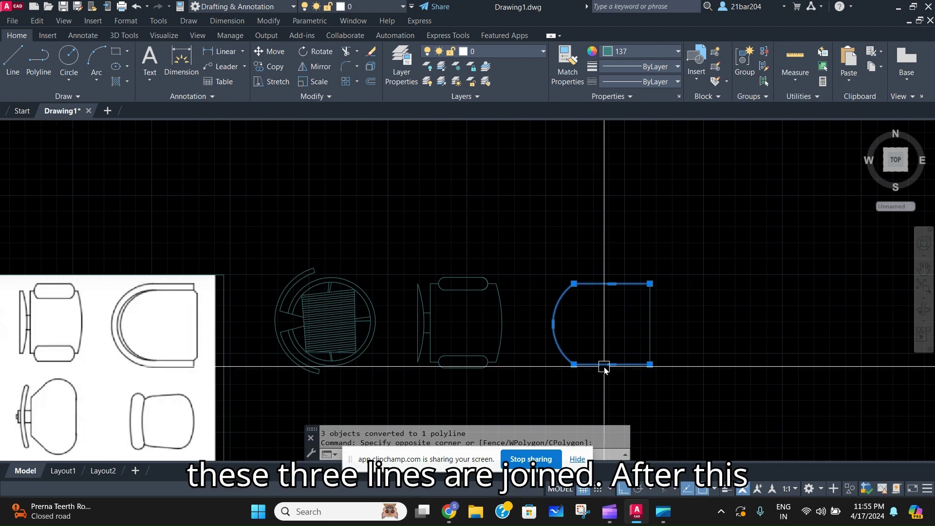
Offset the joined outline through a picked point to form the back's outer band
key("o")
key("Return")
key("Return")
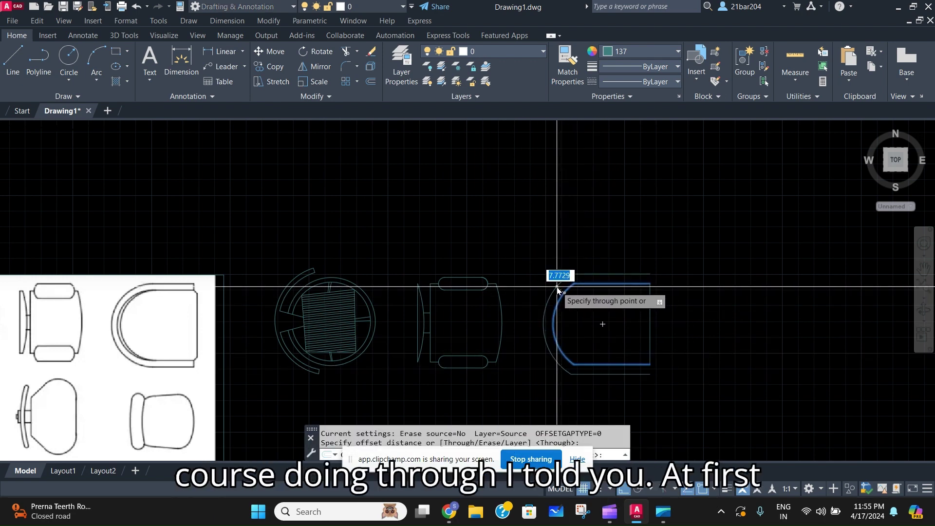
scroll(604, 290, "up", 2)
key("Escape")
Work on the outline's right and lower ends with line starts and a grip edit, cancelling each
type("l")
key("Return")
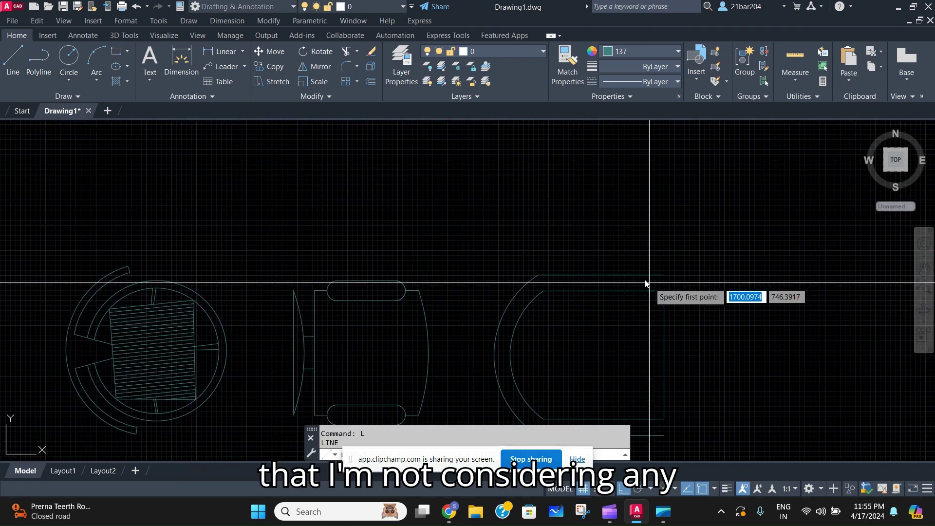
left_click(637, 276)
key("Escape")
middle_click_drag(688, 369, 635, 295)
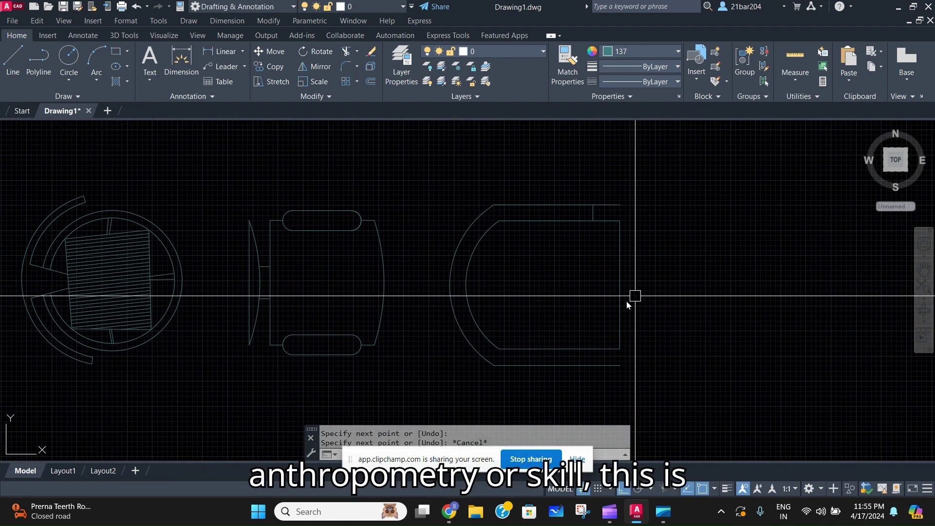
type("l")
key("Return")
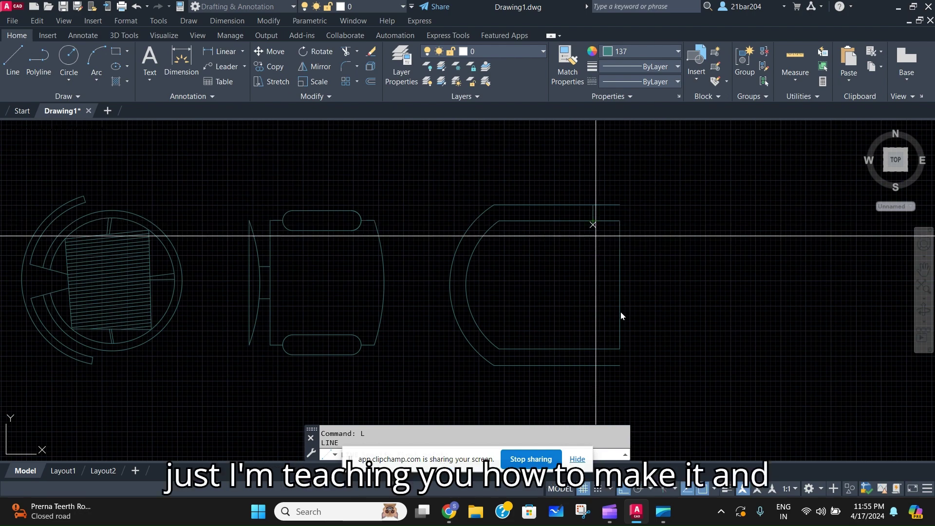
left_click(593, 367)
key("Escape")
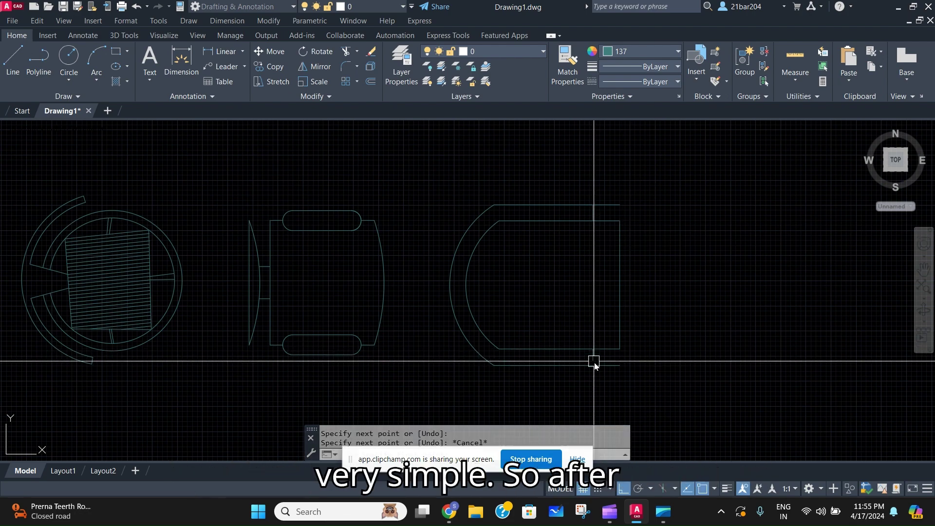
scroll(589, 352, "up", 4)
left_click(586, 358)
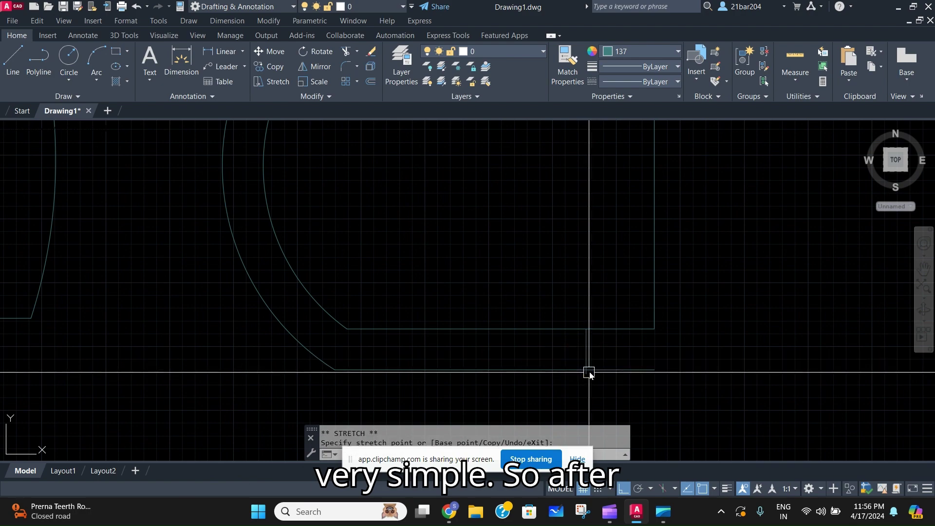
scroll(589, 372, "up", 2)
key("Escape")
Trim the overhanging line and arc ends of the third chair
type("tr")
key("Return")
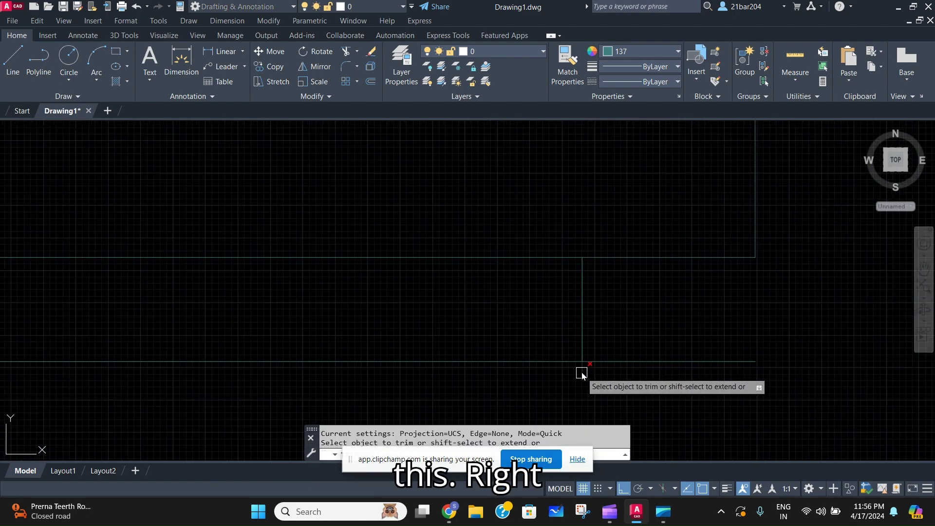
scroll(676, 351, "down", 3)
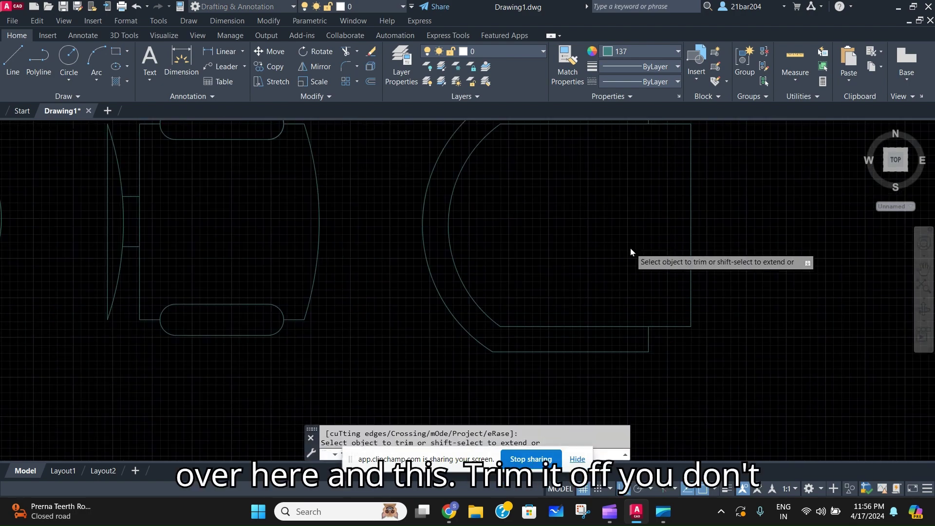
scroll(630, 249, "down", 4)
End trimming and pan and zoom to view the three chairs beside the reference sheet
key("Escape")
scroll(676, 306, "down", 2)
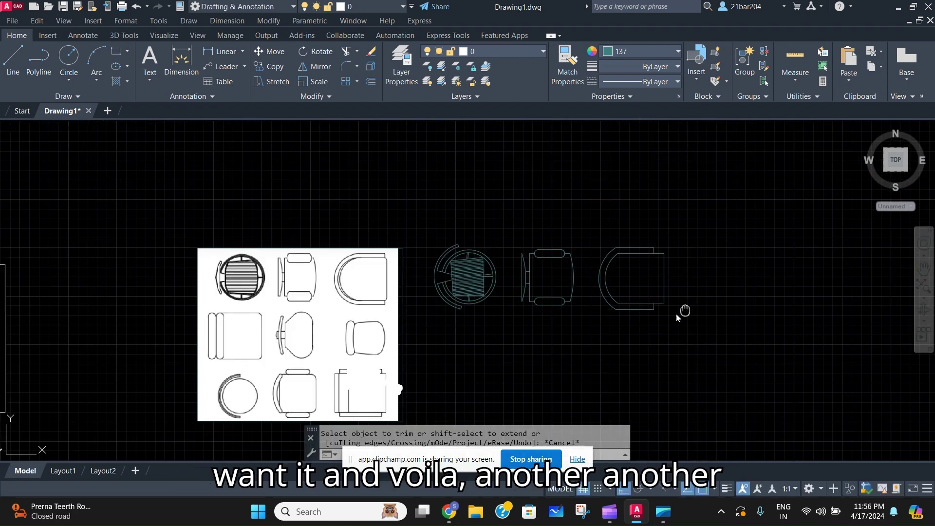
middle_click_drag(688, 309, 714, 308)
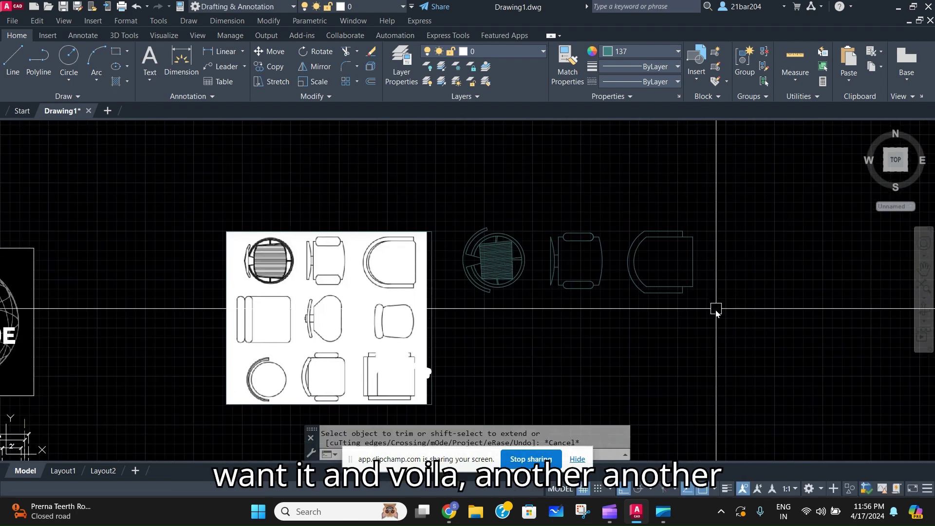
scroll(715, 309, "up", 3)
scroll(650, 251, "down", 5)
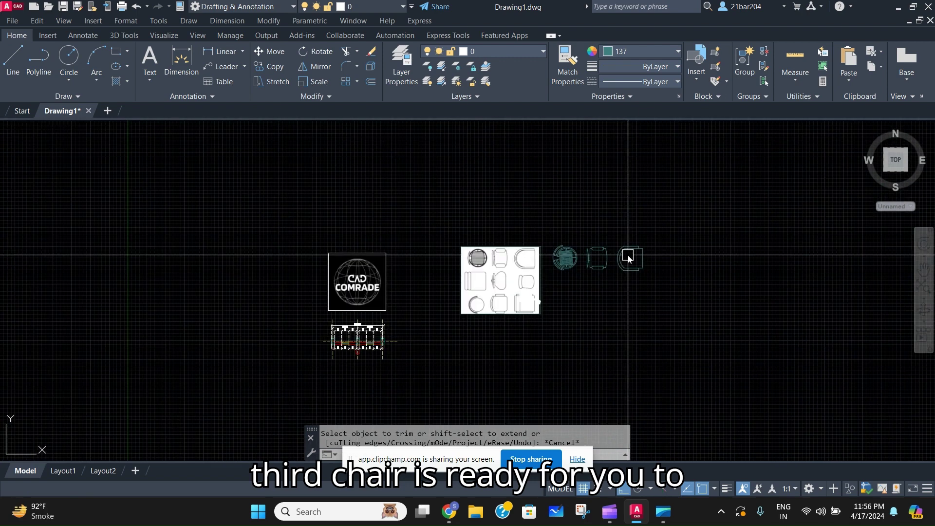
scroll(645, 255, "up", 5)
scroll(524, 291, "down", 5)
scroll(516, 292, "up", 5)
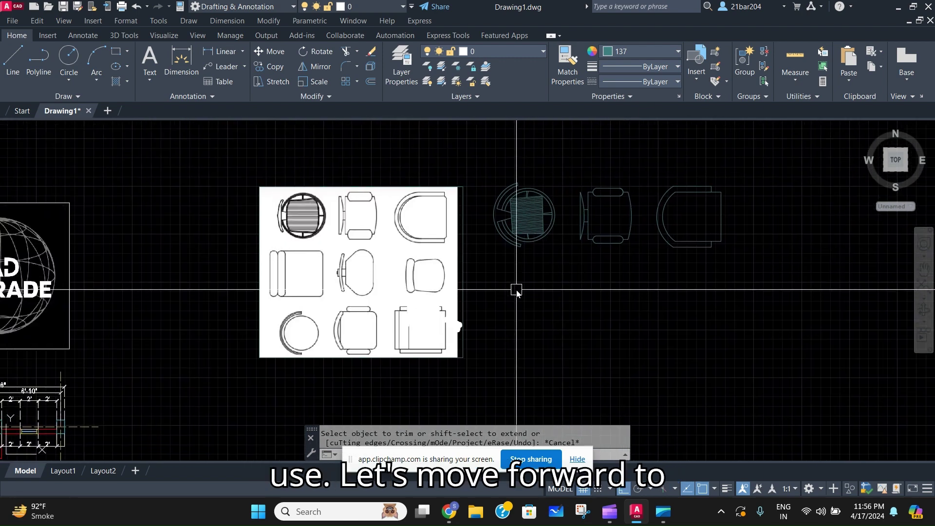
Draw the fourth chair's top, right and bottom edges as three lines below the round chair
type("l")
key("Return")
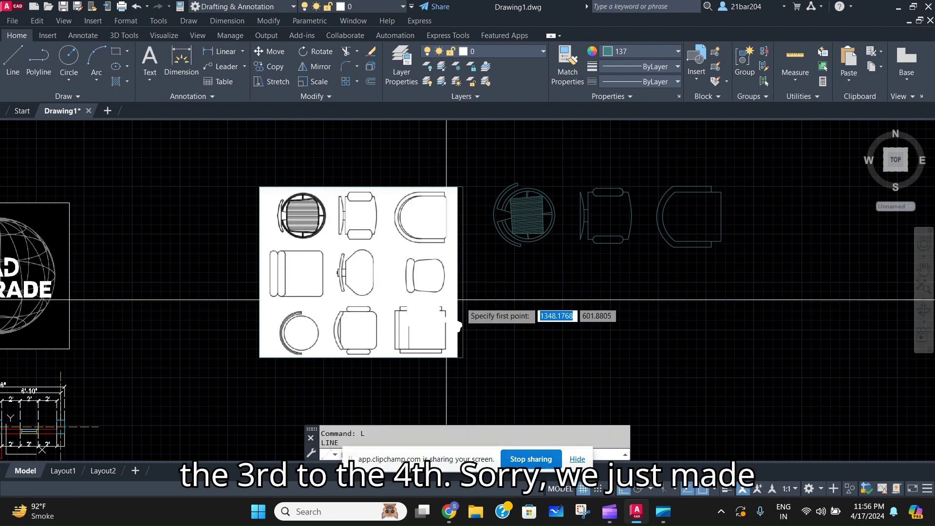
scroll(509, 267, "up", 2)
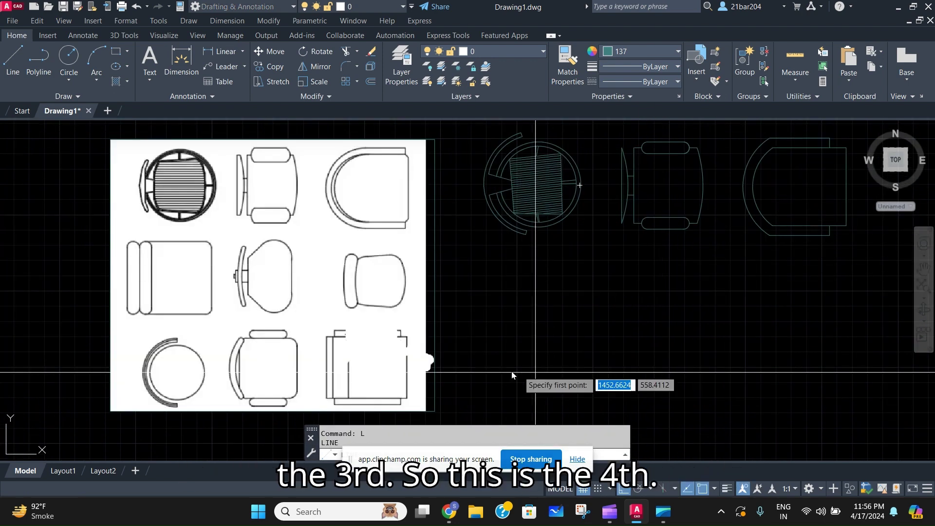
left_click(505, 267)
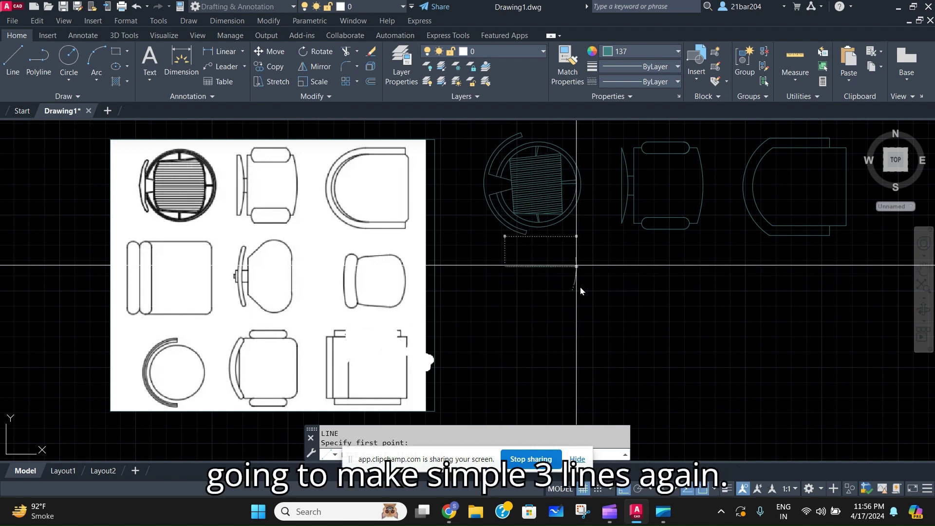
left_click(576, 267)
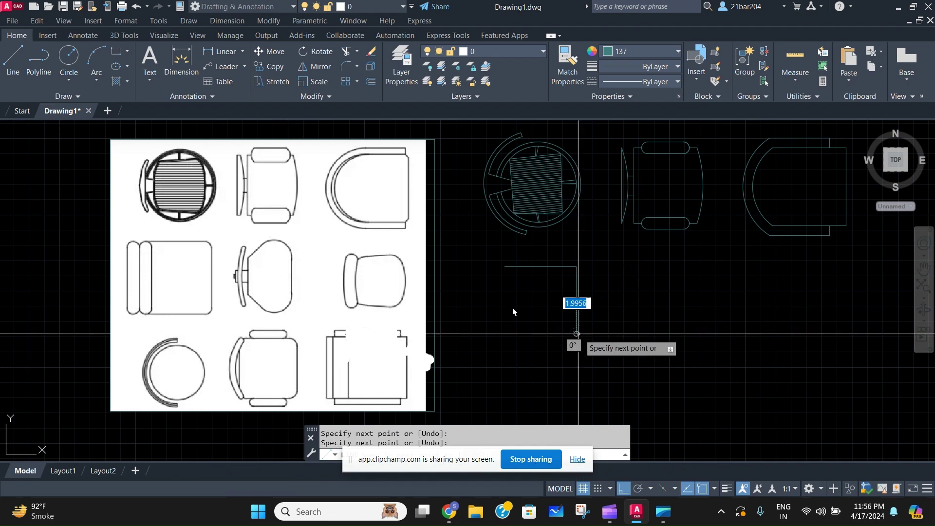
left_click(576, 333)
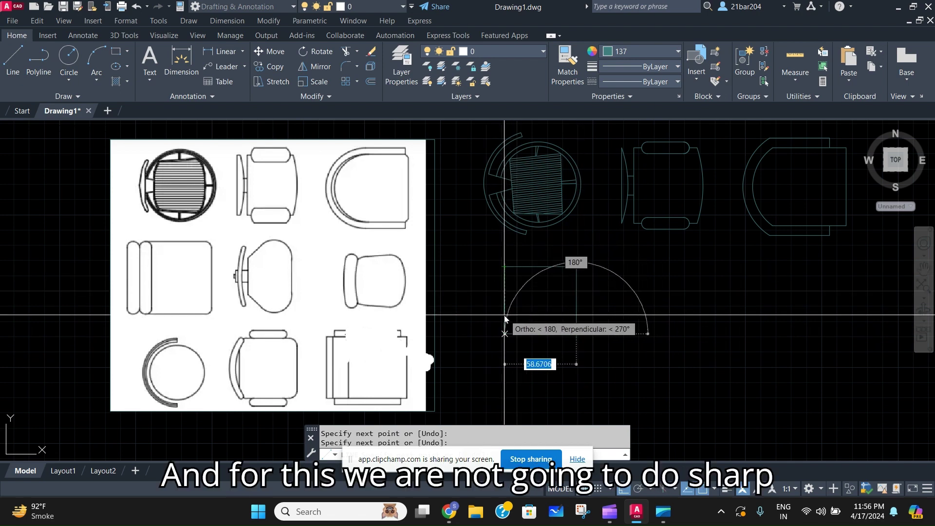
left_click(505, 316)
key("Escape")
Zoom in on the new three-sided outline to prepare rounding its corners
scroll(720, 209, "up", 3)
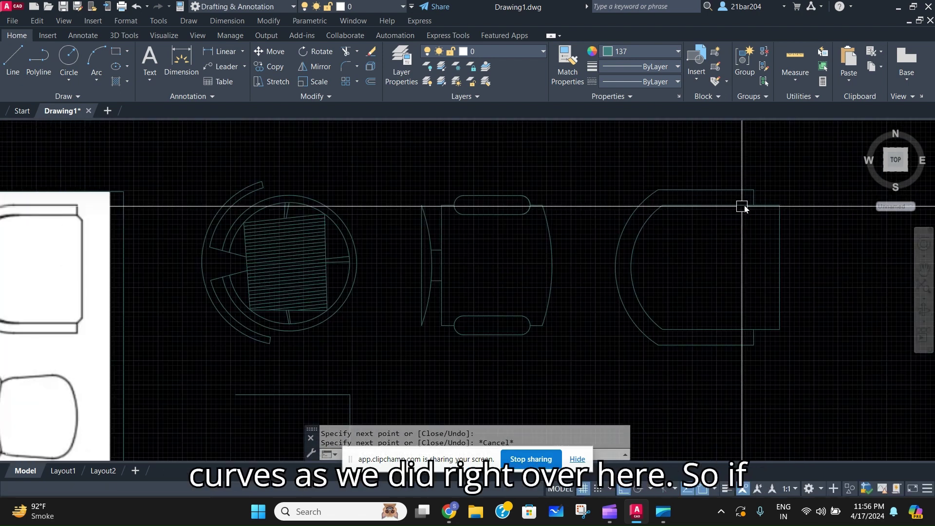
scroll(779, 227, "down", 3)
scroll(649, 267, "up", 5)
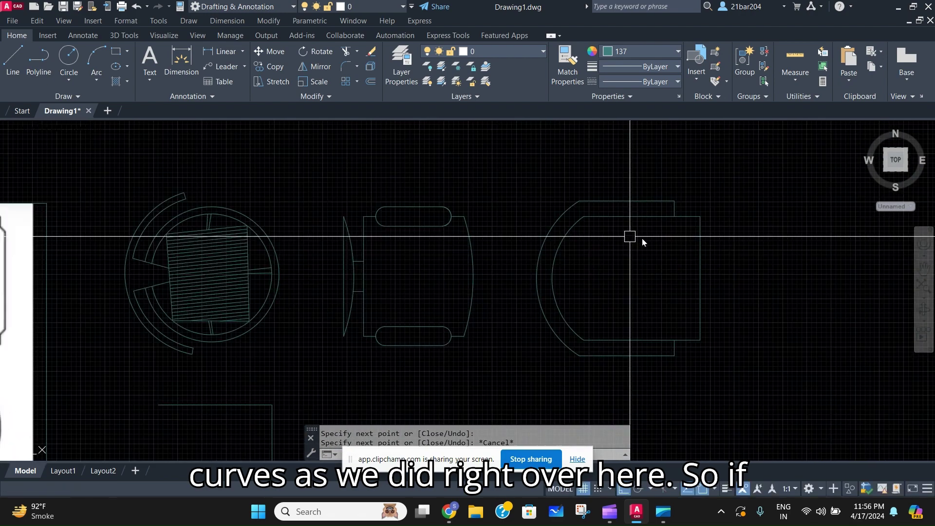
scroll(661, 188, "down", 3)
scroll(525, 361, "down", 2)
scroll(472, 317, "up", 5)
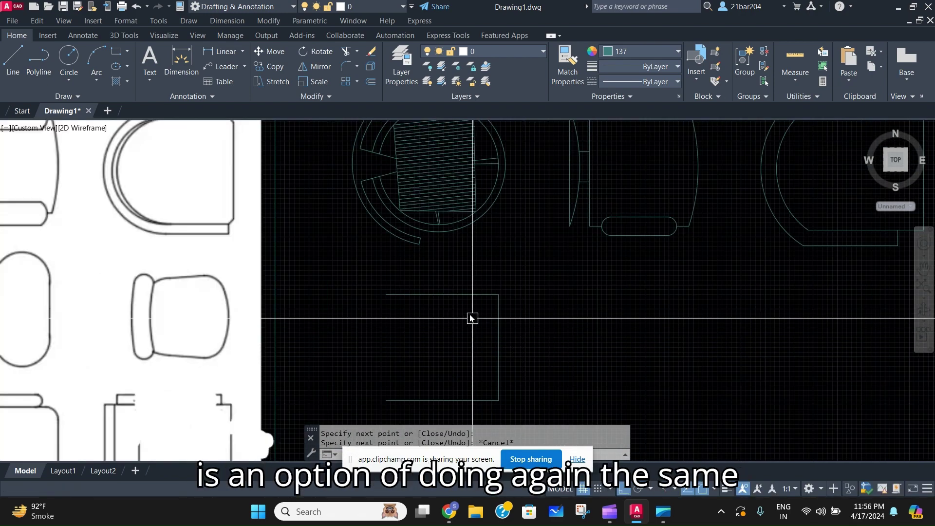
type("f")
key("Return")
scroll(475, 310, "up", 5)
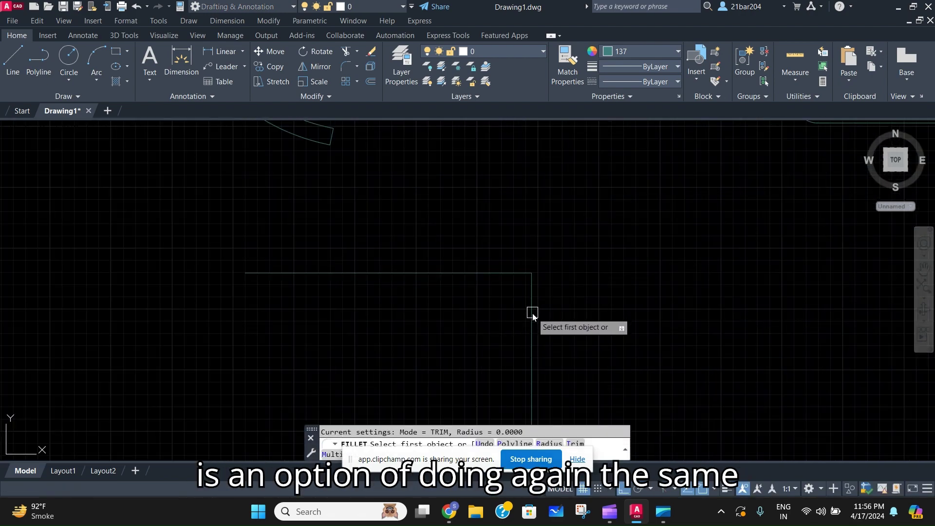
Set the fillet radius to 10 and round the outline's top-right corner
scroll(533, 313, "down", 3)
left_click(532, 314)
left_click(506, 292)
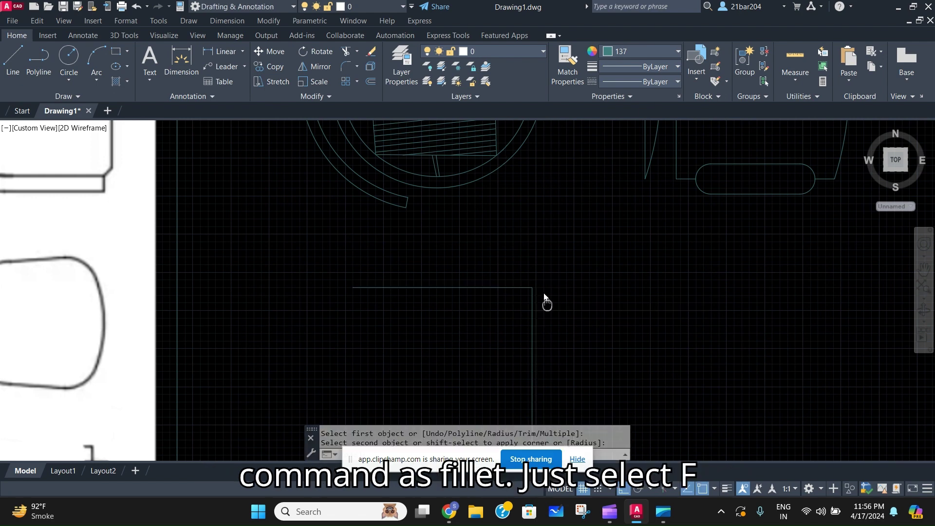
middle_click_drag(544, 295, 534, 267)
type("f")
key("Return")
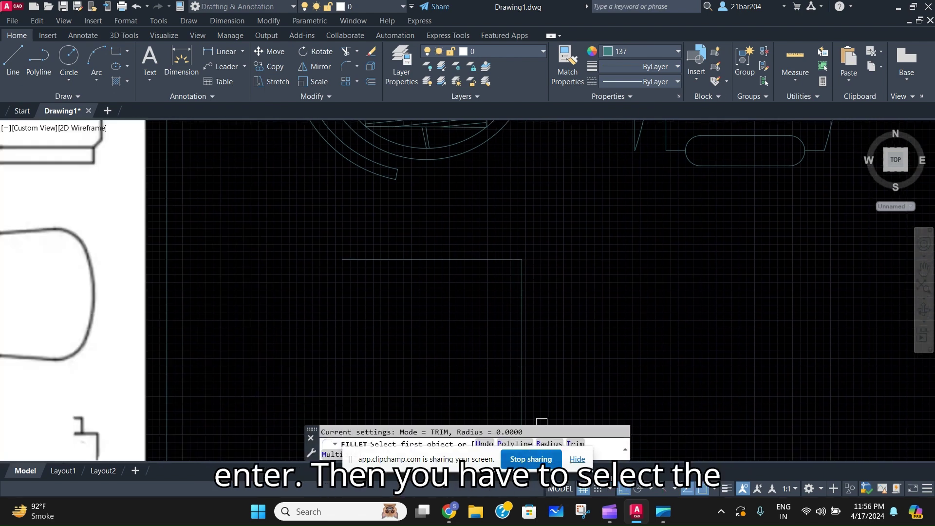
left_click(583, 462)
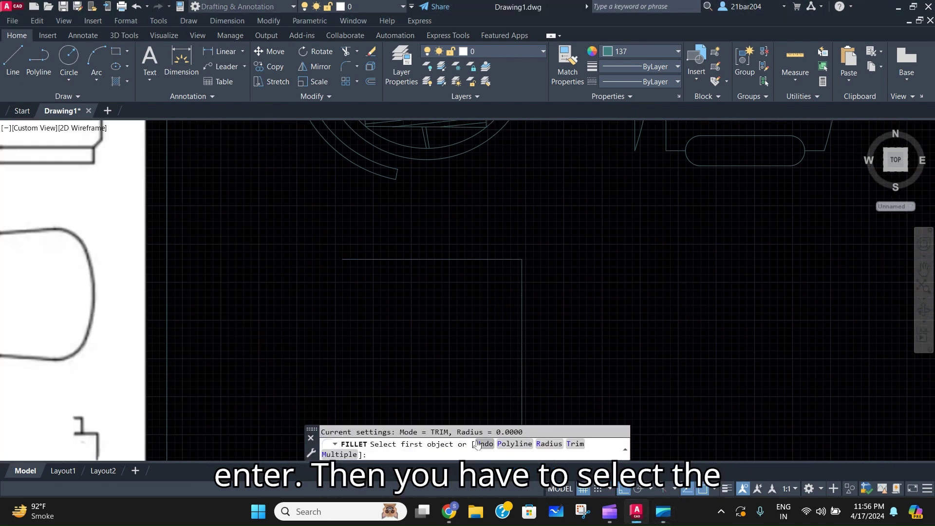
left_click(552, 444)
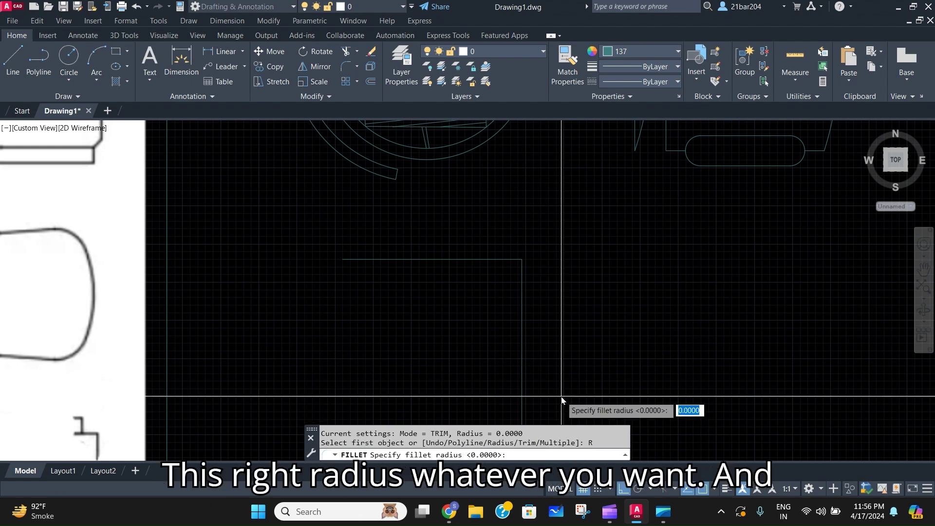
type("10")
key("Return")
left_click(479, 262)
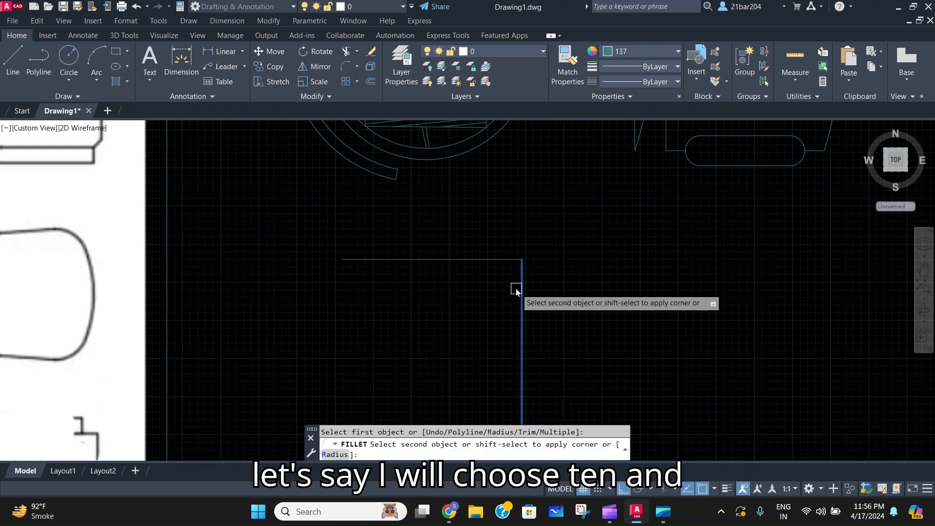
left_click(502, 263)
Round the bottom-right corner between the right side and bottom edge
scroll(538, 301, "down", 2)
middle_click_drag(538, 301, 525, 255)
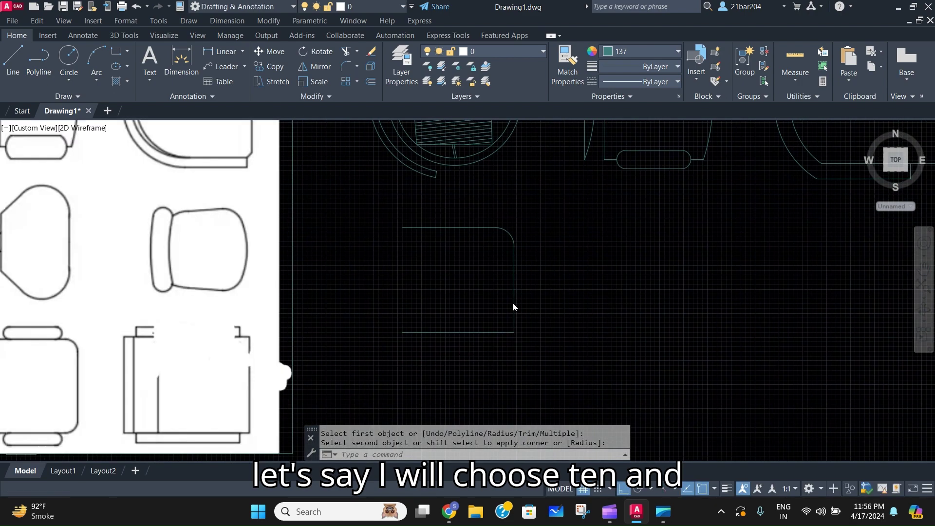
key("Return")
left_click(513, 306)
key("Escape")
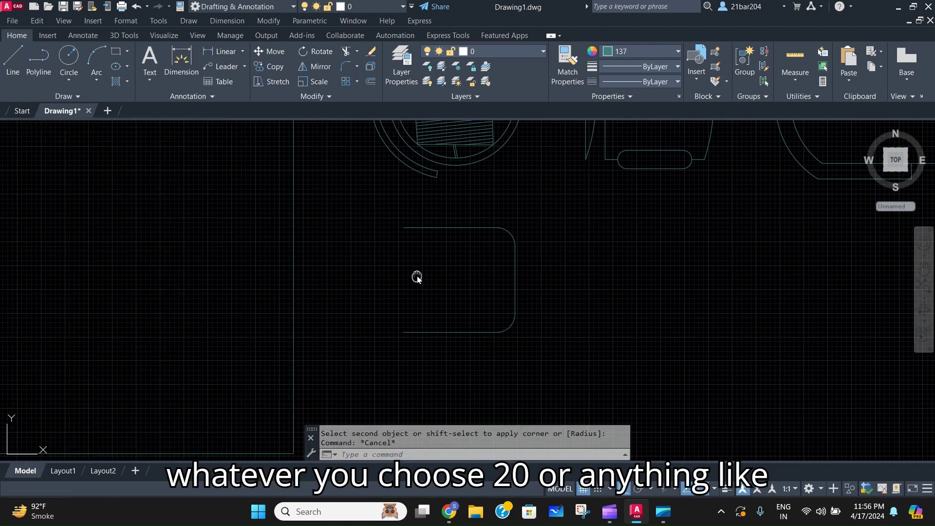
Zoom to review both rounded right-hand corners of the fourth chair outline
scroll(418, 275, "down", 3)
scroll(498, 349, "up", 2)
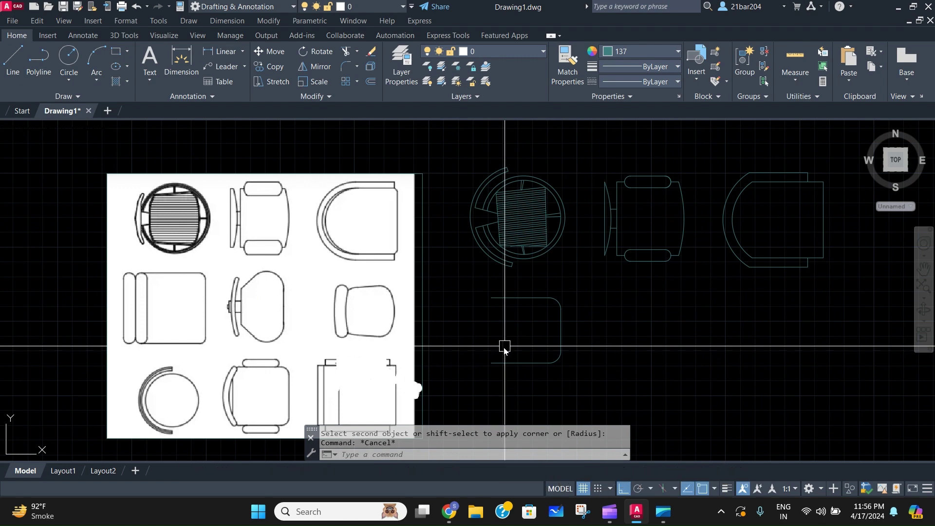
scroll(504, 347, "up", 3)
scroll(525, 336, "down", 5)
scroll(551, 344, "up", 4)
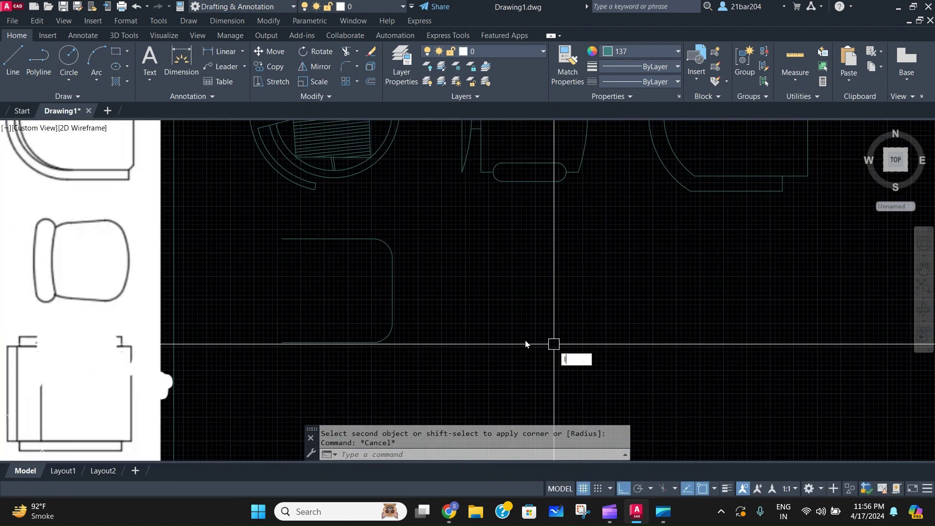
type("l")
key("Return")
Close the outline with a left side line and offset a parallel copy just left of it
left_click(281, 239)
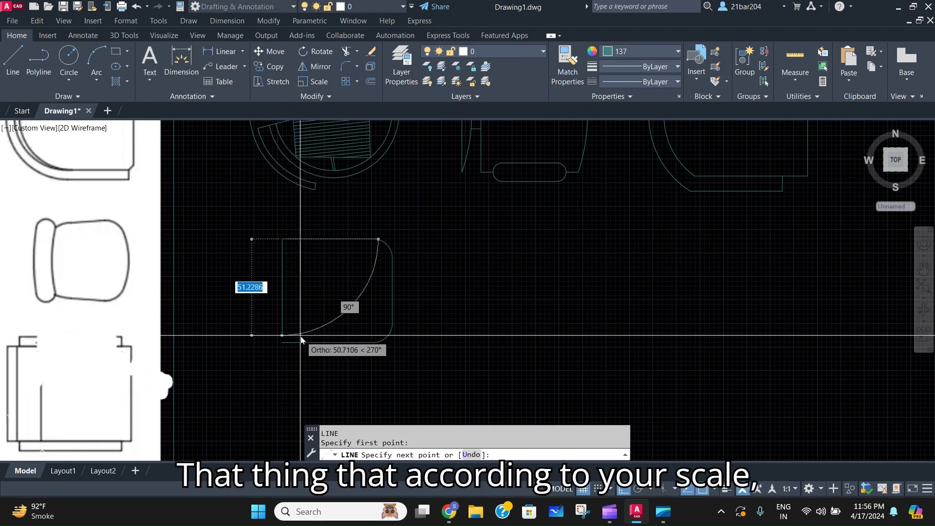
left_click(282, 340)
key("Escape")
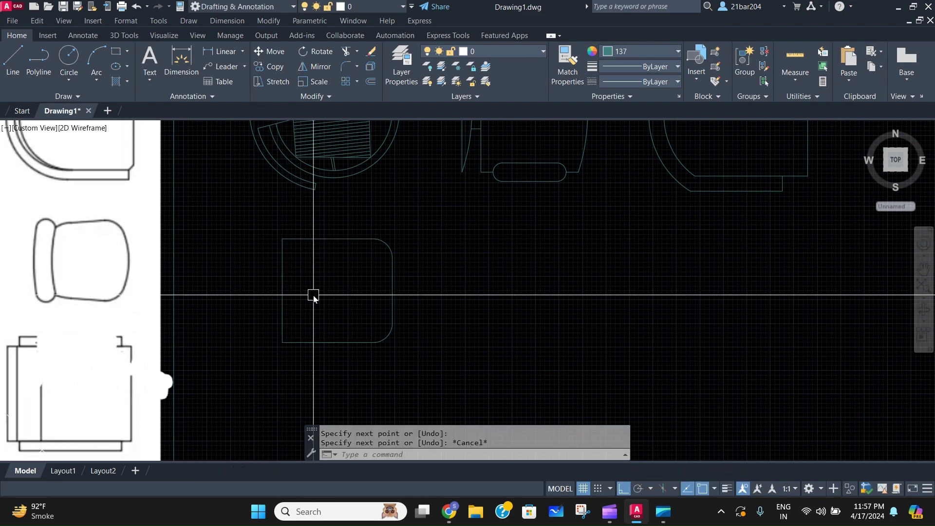
type("of")
key("Return")
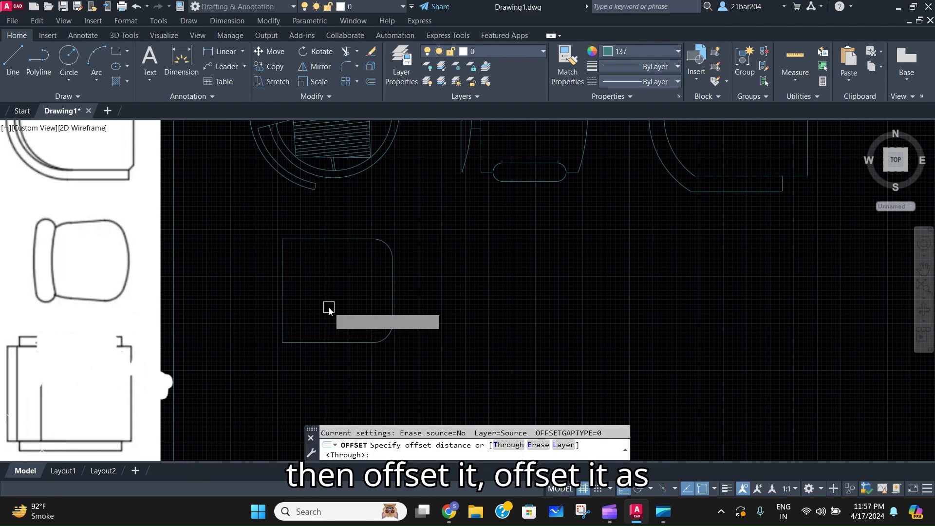
key("Return")
left_click(284, 302)
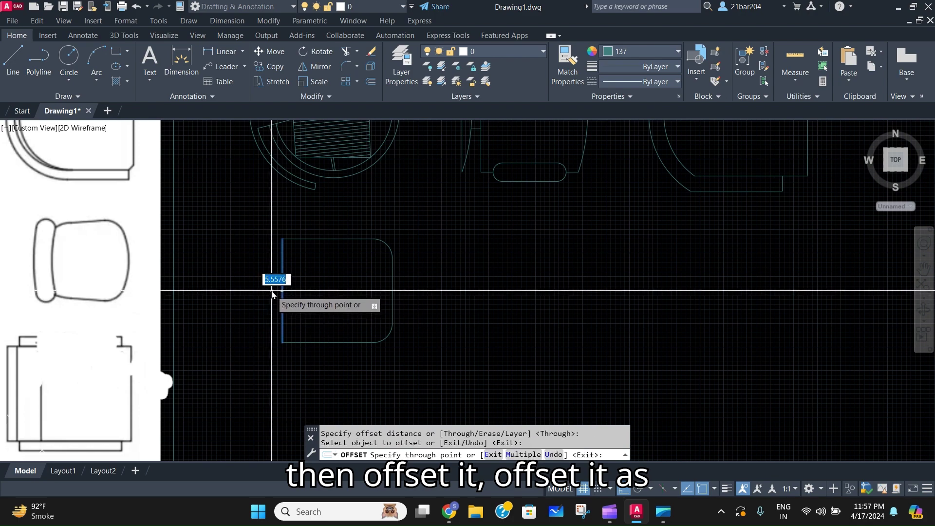
left_click(275, 273)
scroll(289, 273, "up", 3)
key("Escape")
Fillet the top and bottom ends of the two left lines into rounded slot ends
middle_click_drag(294, 279, 320, 279)
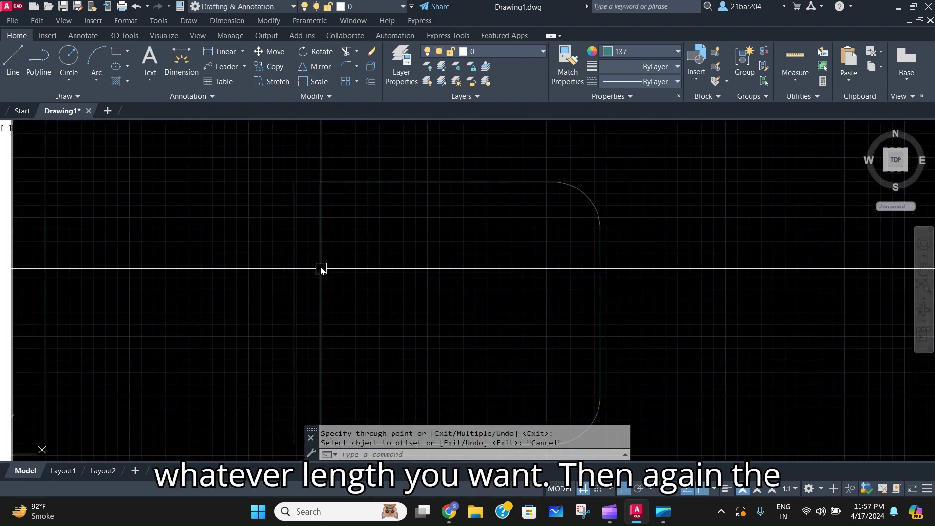
type("f")
key("Return")
left_click(320, 262)
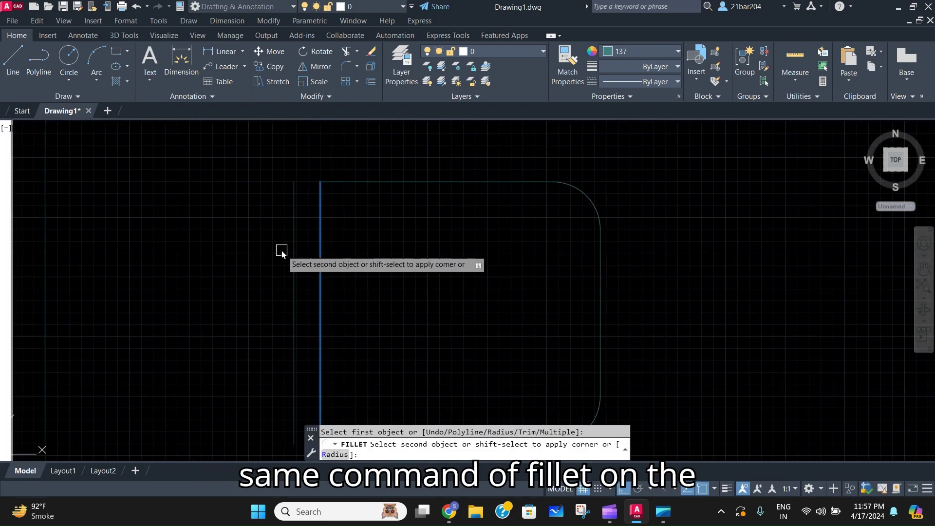
left_click(293, 189)
middle_click_drag(347, 256, 350, 203)
type("f")
key("Return")
left_click(297, 341)
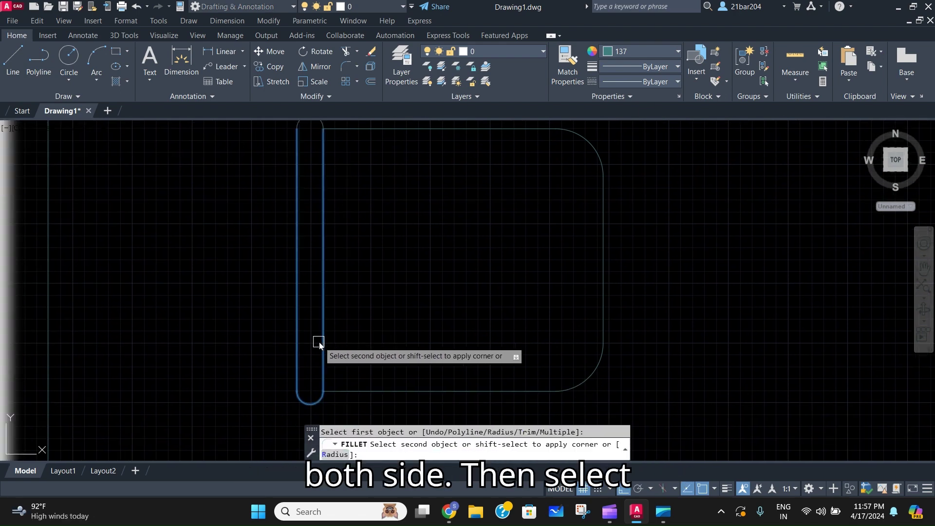
left_click(323, 343)
key("Escape")
Select the slot's two vertical lines and both arcs and join them with J
left_click(351, 286)
left_click(234, 240)
middle_click_drag(290, 147, 314, 231)
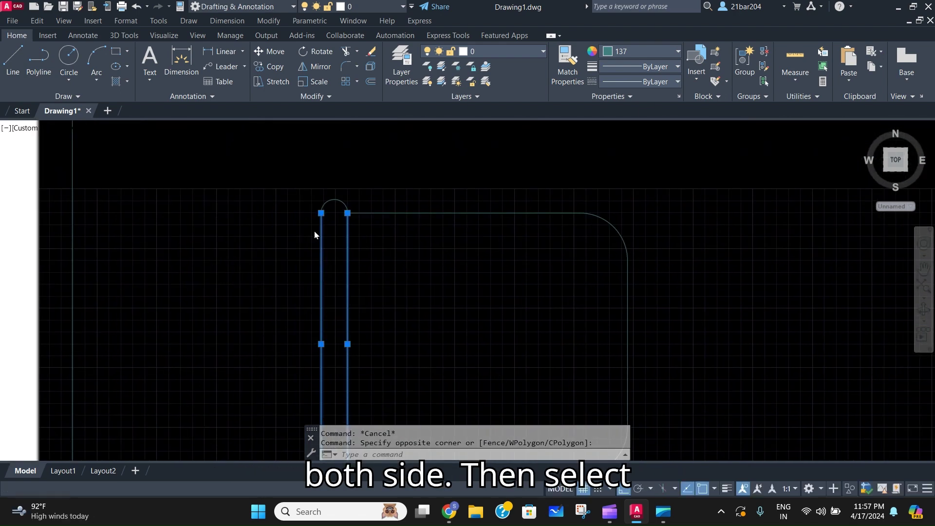
left_click(344, 195)
left_click(339, 220)
scroll(339, 221, "down", 5)
scroll(338, 312, "up", 5)
left_click(335, 314)
left_click(314, 266)
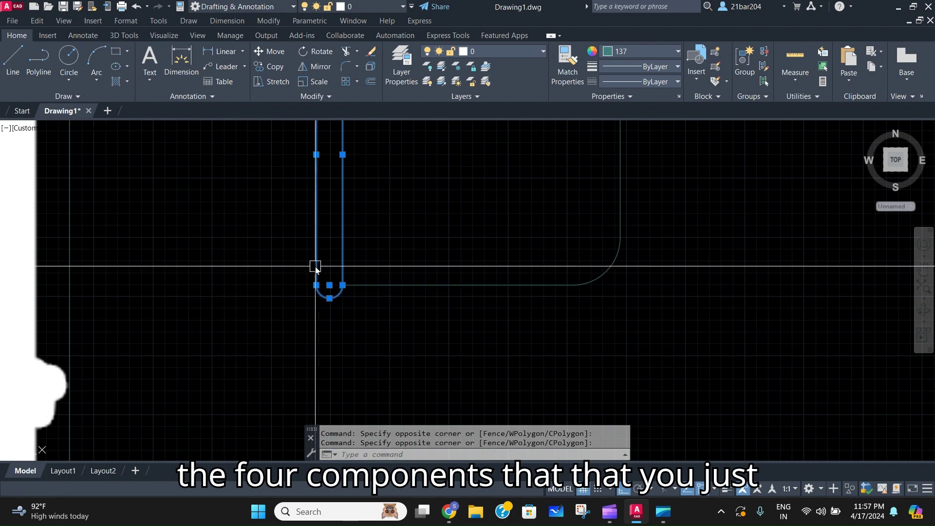
scroll(341, 272, "down", 3)
scroll(396, 334, "up", 4)
type("j")
key("Return")
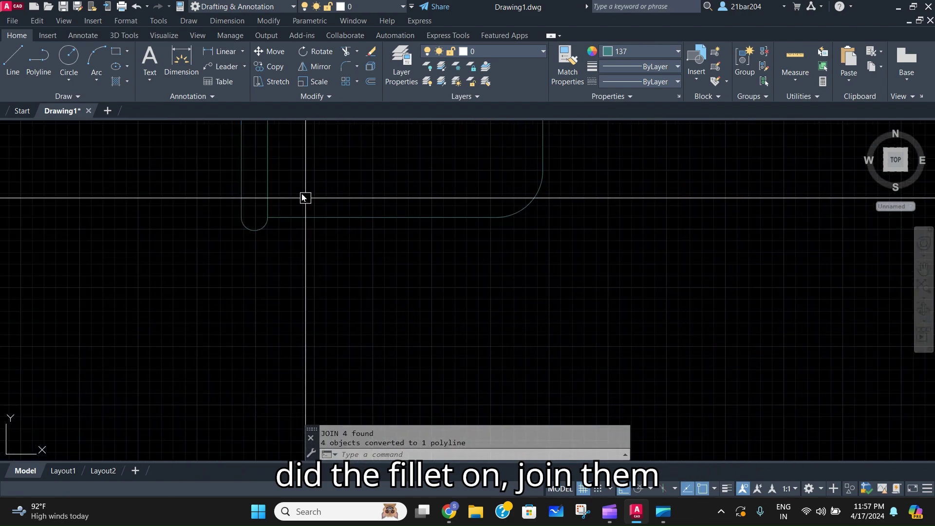
Zoom out to the whole chair and select the joined strip to check it is one polyline
middle_click_drag(362, 314, 438, 445)
scroll(438, 443, "down", 3)
scroll(402, 292, "up", 3)
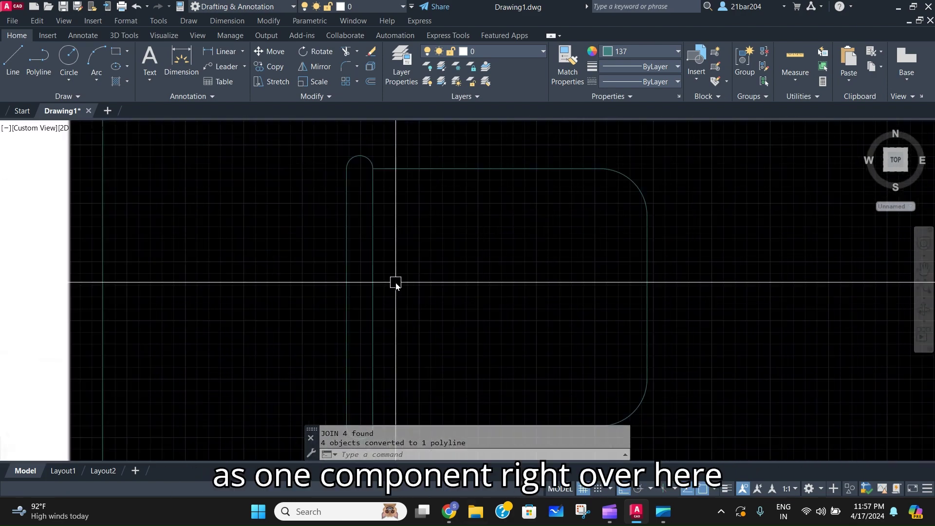
left_click(396, 283)
left_click(336, 268)
scroll(386, 276, "down", 2)
Copy the rounded armrest slot and place the copy just beside the original
type("co")
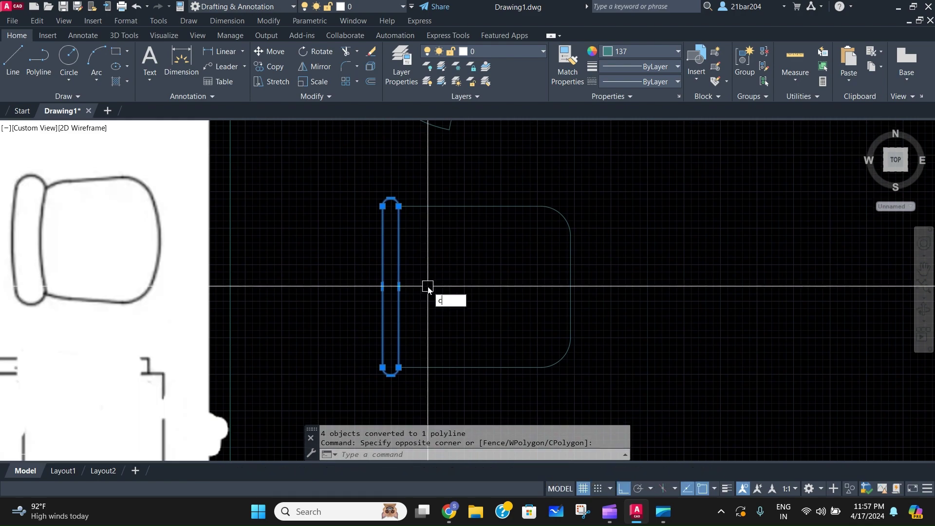
key("Return")
left_click(504, 292)
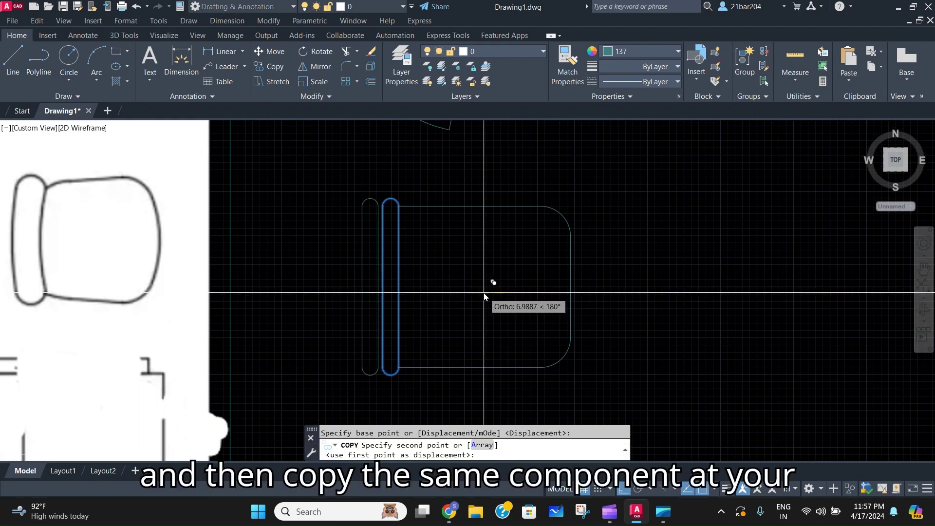
left_click(484, 294)
key("Escape")
scroll(480, 301, "down", 4)
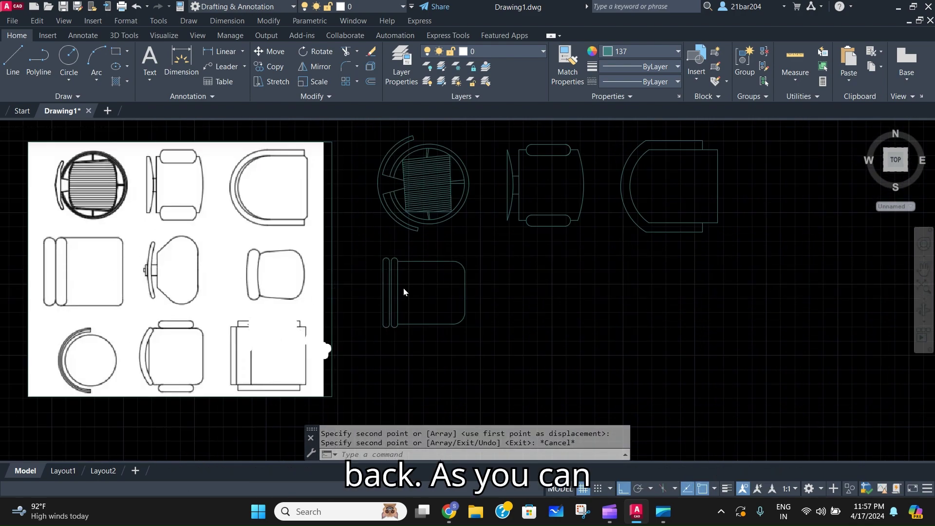
scroll(403, 290, "up", 5)
scroll(448, 270, "down", 5)
middle_click_drag(470, 273, 629, 270)
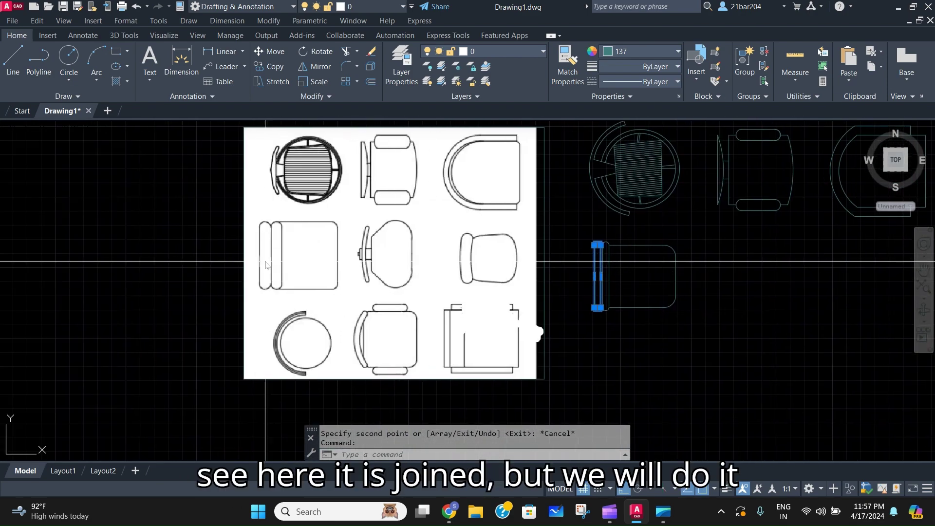
scroll(276, 255, "up", 5)
scroll(361, 274, "down", 5)
middle_click_drag(647, 325, 477, 340)
scroll(488, 305, "up", 5)
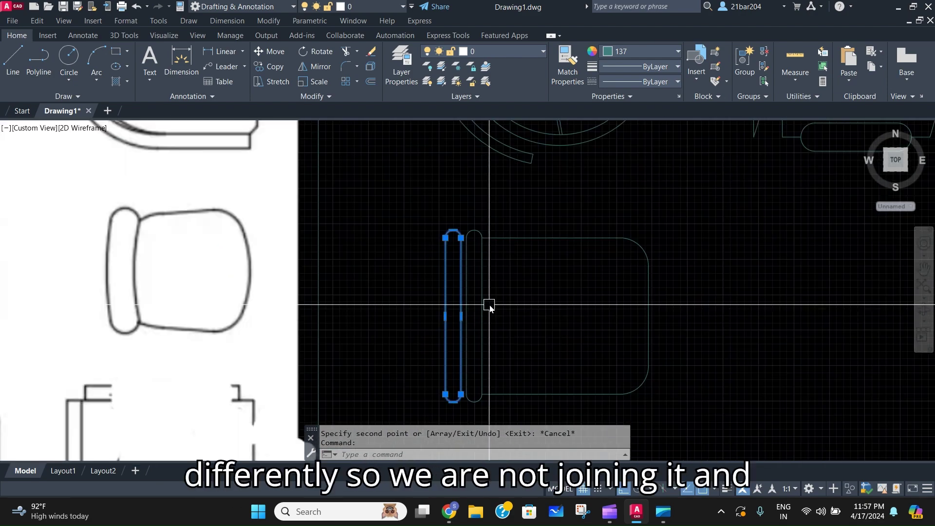
key("Escape")
Draw a short line joining the tops of the two armrest slots
scroll(524, 300, "down", 3)
scroll(524, 322, "up", 5)
scroll(405, 260, "down", 5)
scroll(409, 216, "up", 5)
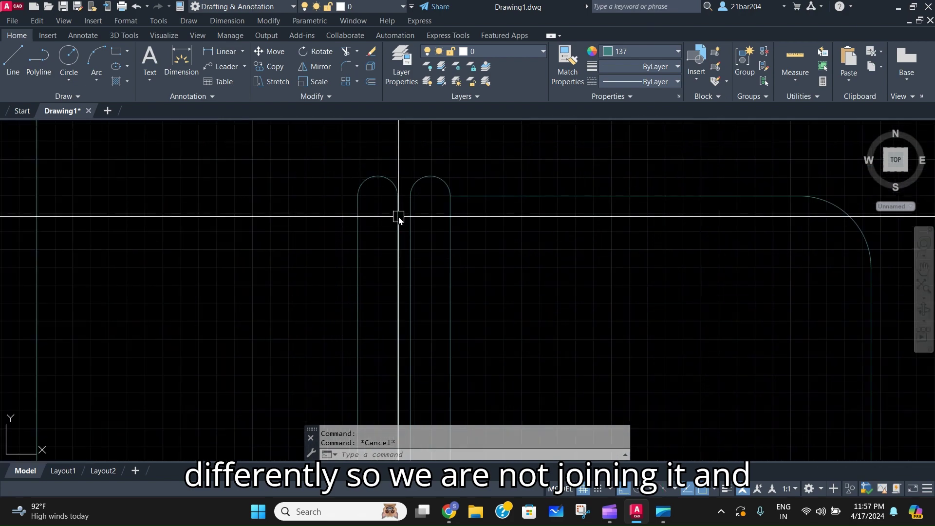
type("L")
key("Return")
left_click(395, 184)
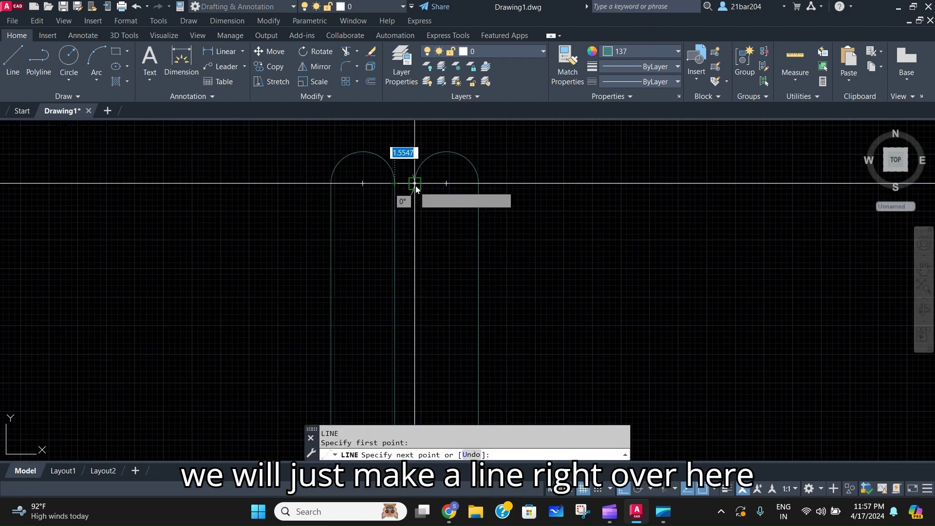
left_click(415, 185)
key("Escape")
Start a line at the armrest bottom, then abandon it and reframe the view around the chair
scroll(458, 246, "down", 5)
scroll(468, 320, "up", 5)
scroll(442, 281, "down", 5)
scroll(442, 281, "up", 4)
type("L")
key("Return")
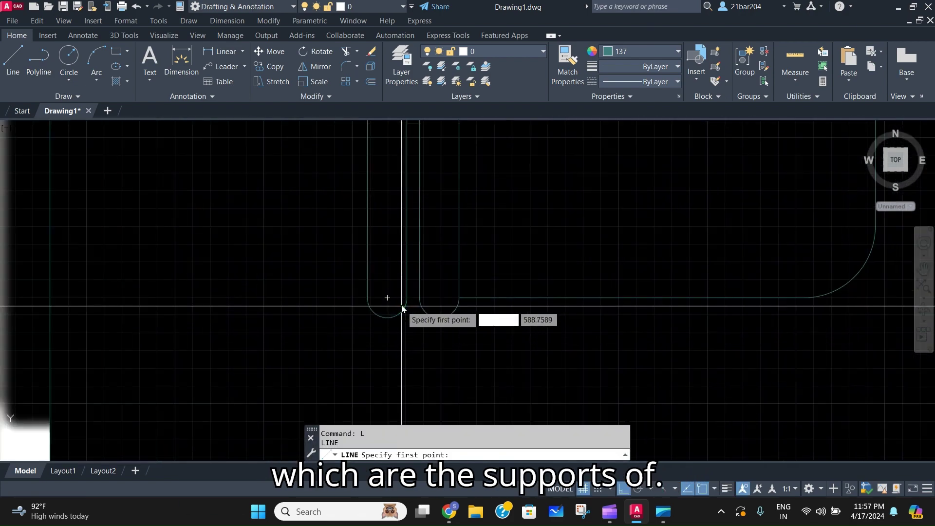
left_click(407, 298)
scroll(475, 244, "down", 5)
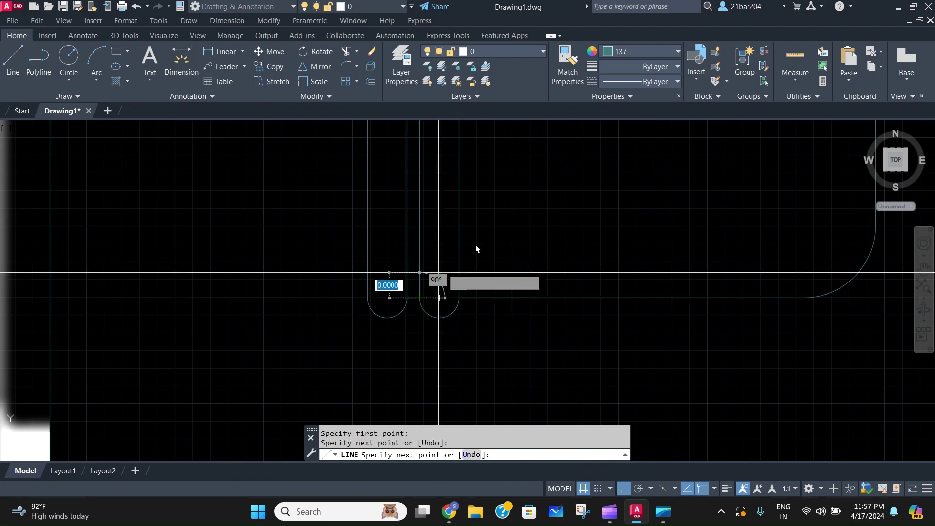
key("Escape")
scroll(487, 296, "down", 4)
scroll(452, 343, "up", 4)
mouse_move(487, 298)
middle_mouse_down()
mouse_move(462, 327)
mouse_move(473, 334)
middle_mouse_up()
scroll(459, 341, "down", 2)
JOIN the five seat pieces of the fourth chair into one polyline
scroll(516, 319, "up", 2)
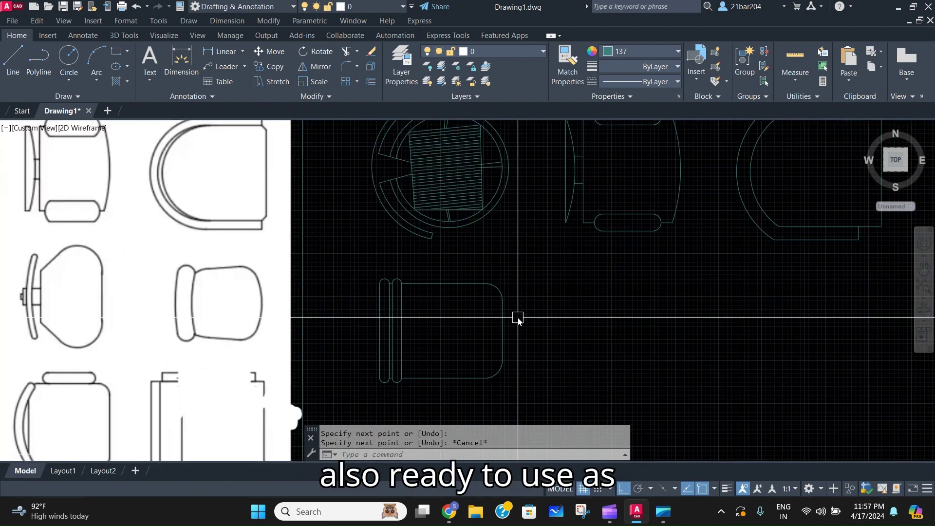
type("l")
key("Return")
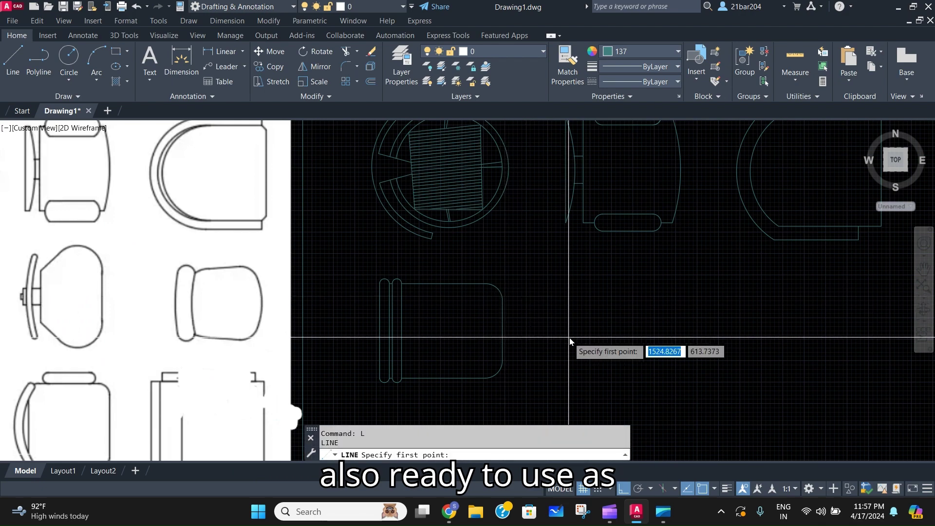
scroll(584, 336, "down", 2)
key("Escape")
left_click(576, 372)
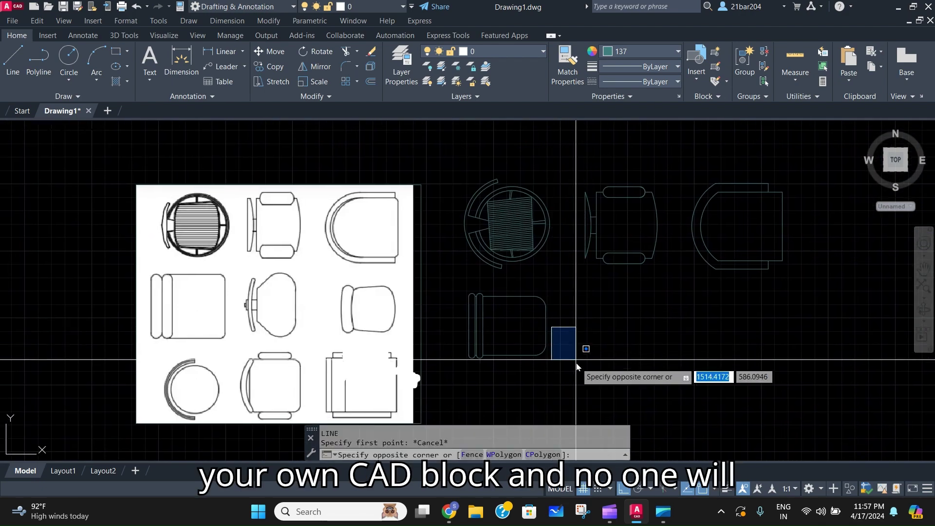
scroll(572, 342, "up", 4)
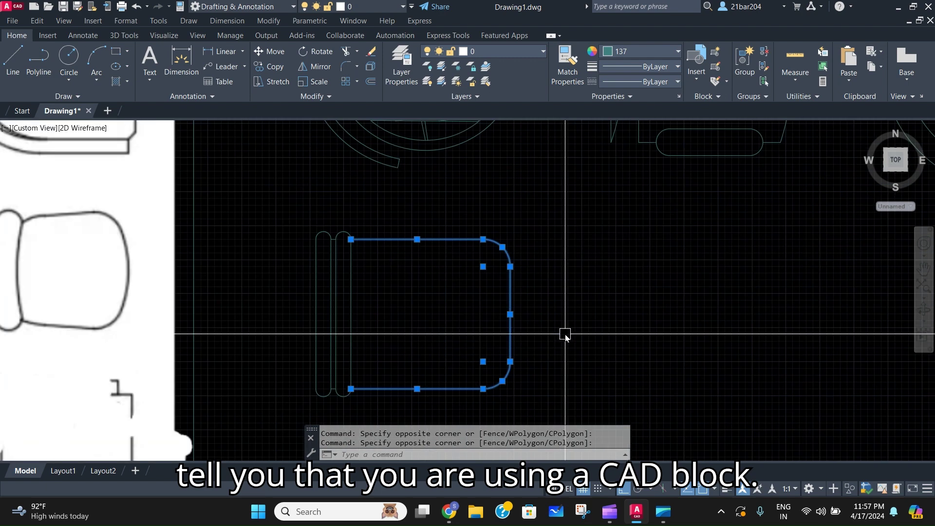
type("j")
key("Return")
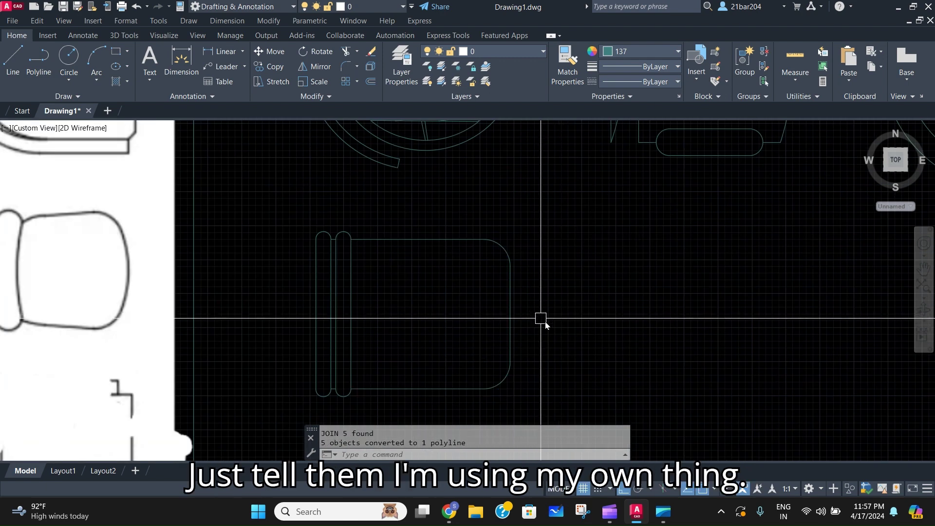
Select the joined seat outline and try STRETCH on the fourth chair
left_click(541, 324)
left_click(471, 293)
scroll(582, 328, "down", 4)
scroll(546, 332, "up", 4)
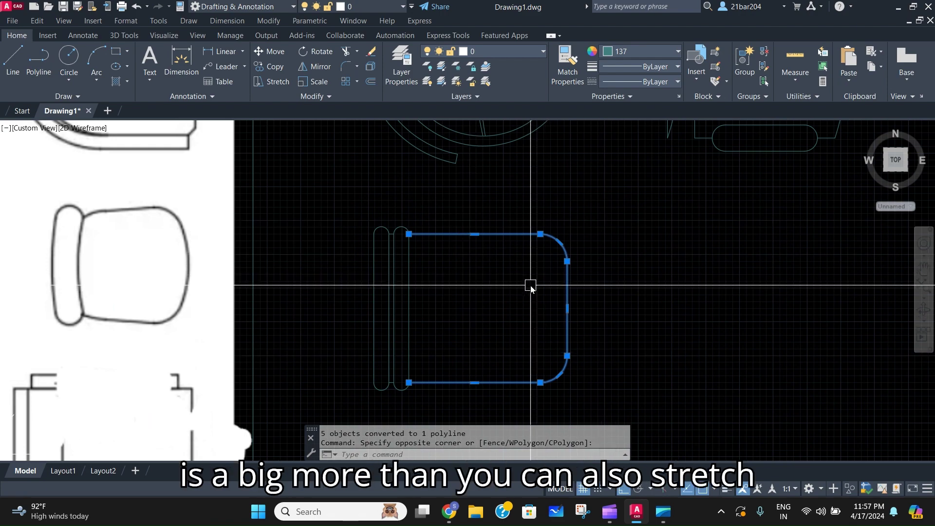
type("s")
key("Return")
left_click(708, 334)
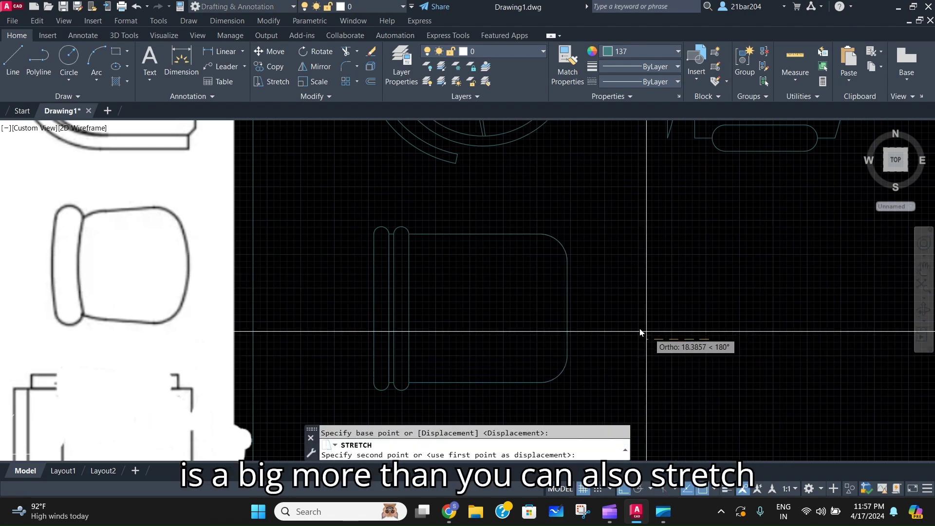
scroll(534, 324, "down", 5)
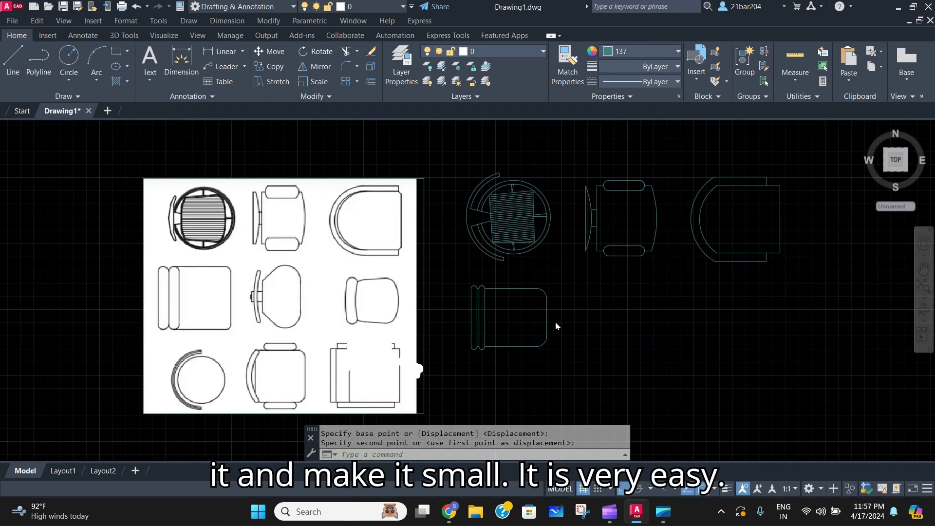
scroll(550, 321, "up", 3)
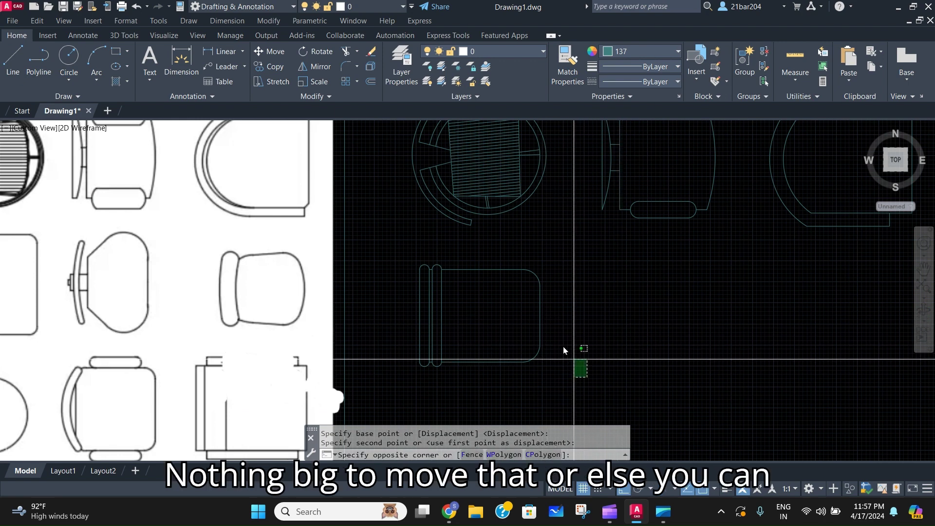
left_click(505, 268)
Start moving the fourth chair, then cancel, leaving it in place
type("m")
key("Return")
left_click(665, 316)
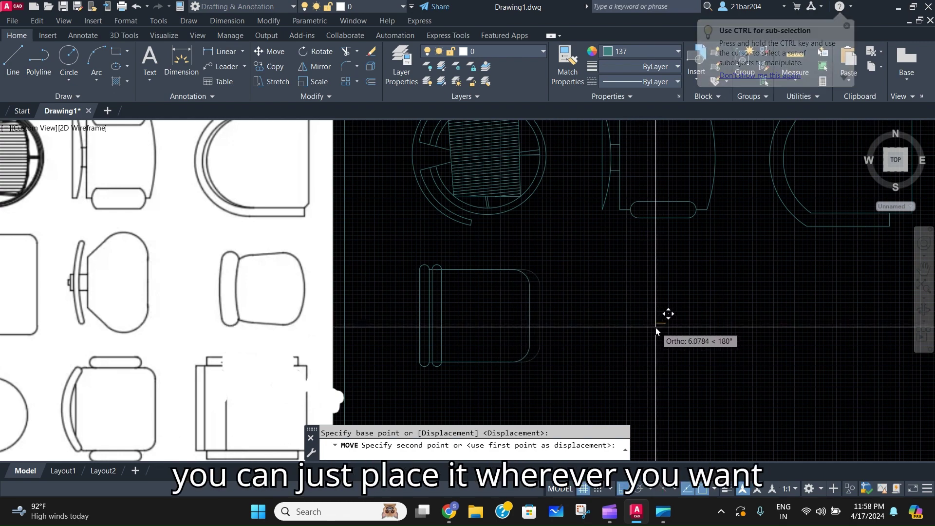
key("Escape")
Start TRIM on the extra edges, exit without changes, and pan to show the reference and chairs
scroll(394, 383, "up", 2)
type("tr")
key("Return")
scroll(458, 372, "up", 3)
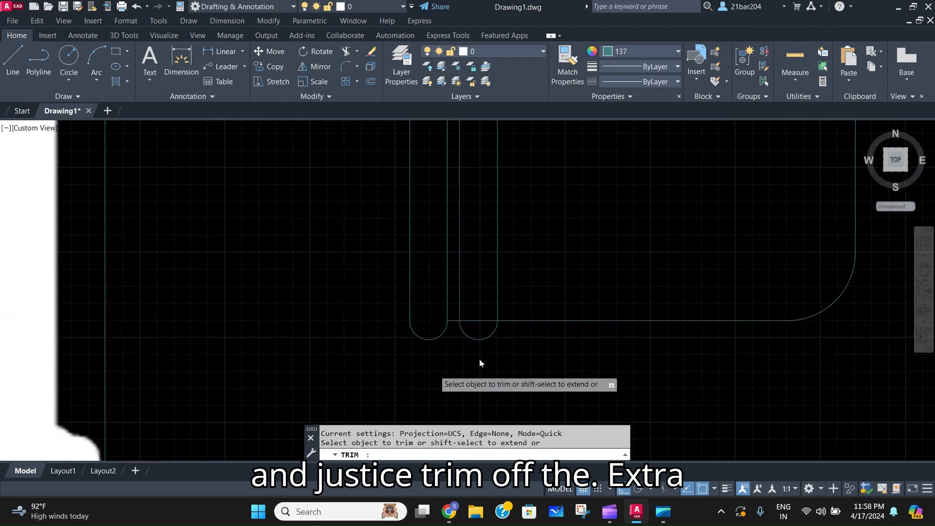
scroll(475, 275, "down", 3)
scroll(526, 408, "down", 1)
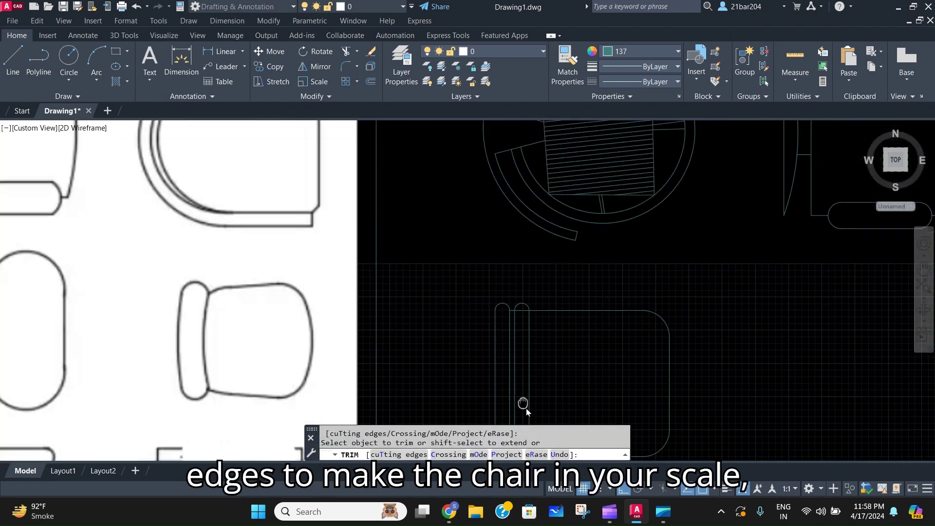
scroll(519, 334, "up", 4)
scroll(515, 273, "down", 5)
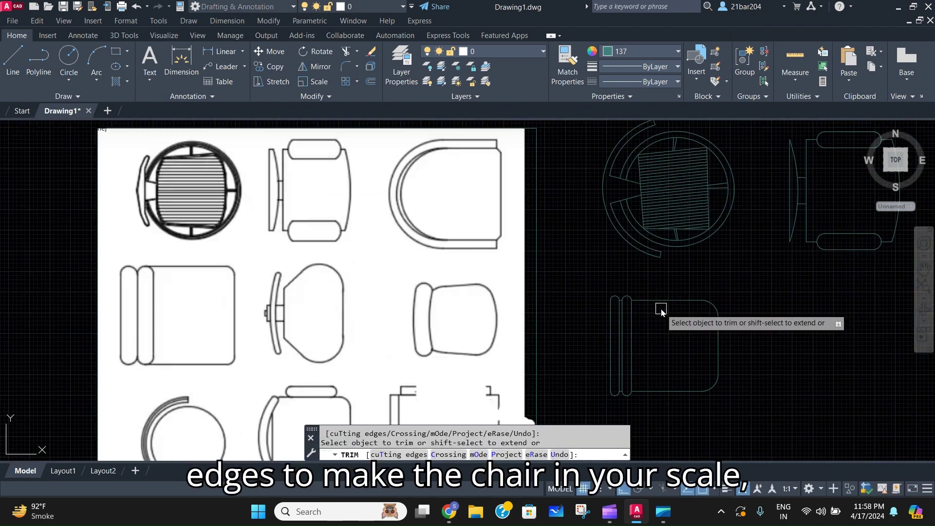
key("Escape")
scroll(684, 322, "down", 3)
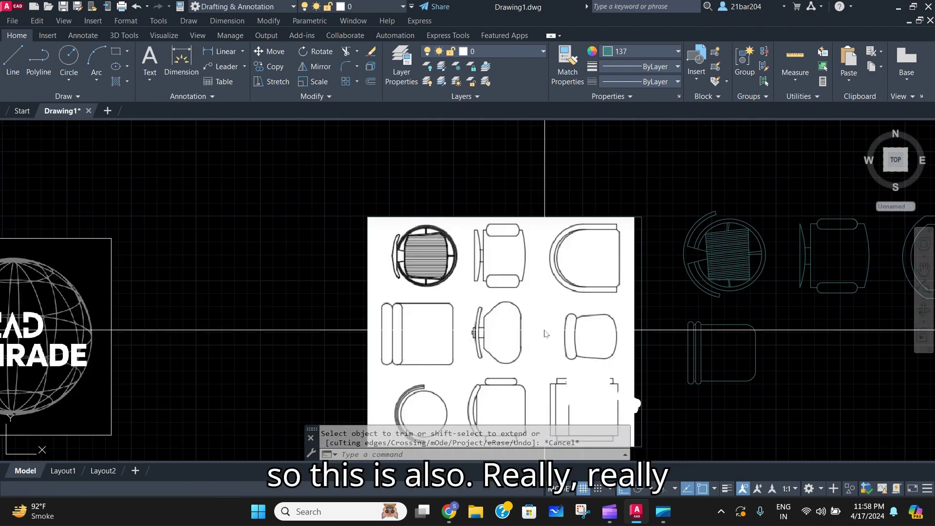
middle_click_drag(655, 359, 601, 351)
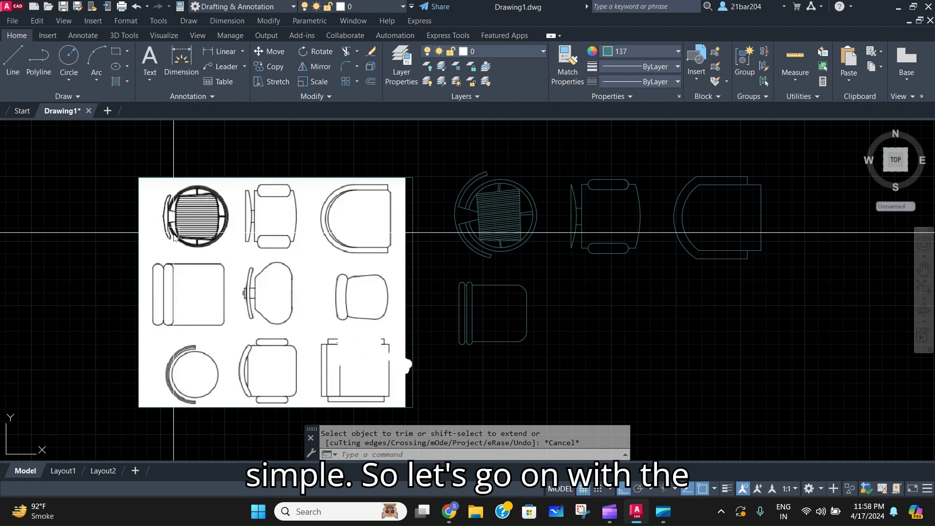
Draw a vertical line as the fifth chair's left edge
type("L")
key("Return")
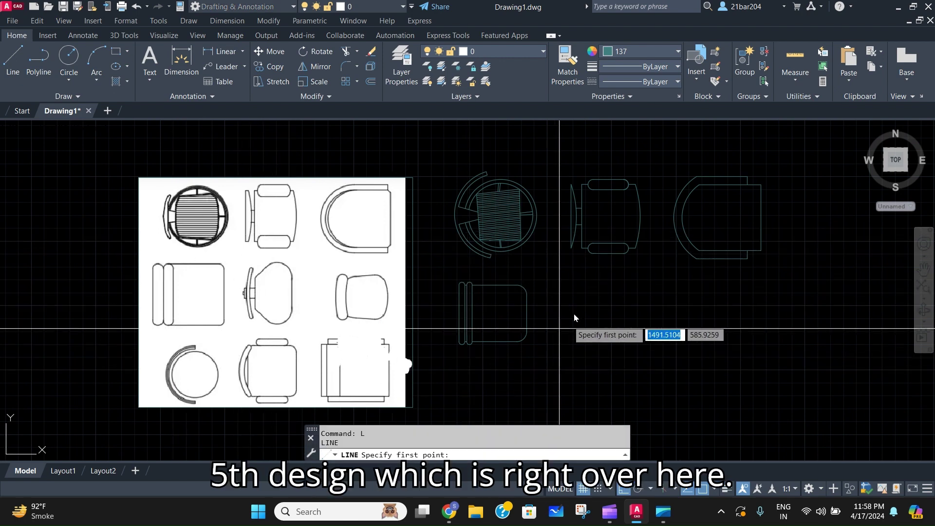
scroll(580, 329, "up", 2)
left_click(568, 335)
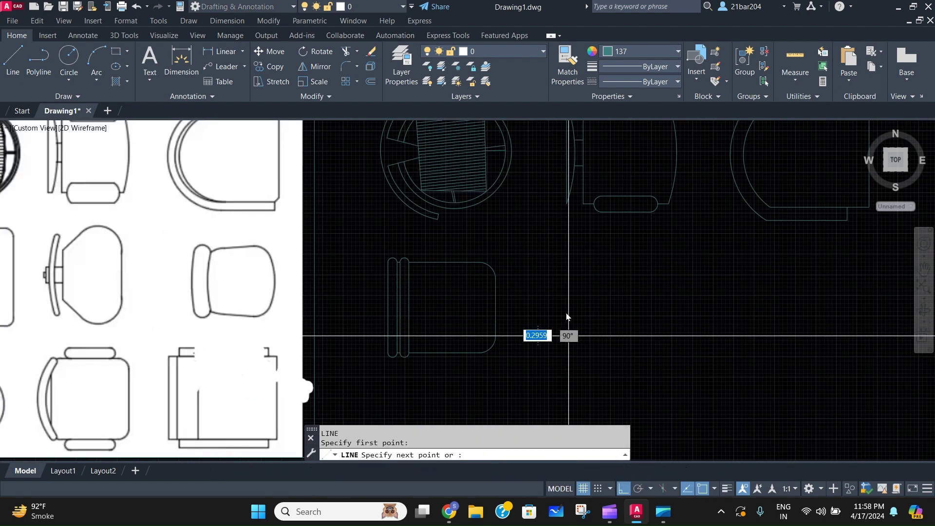
left_click(570, 287)
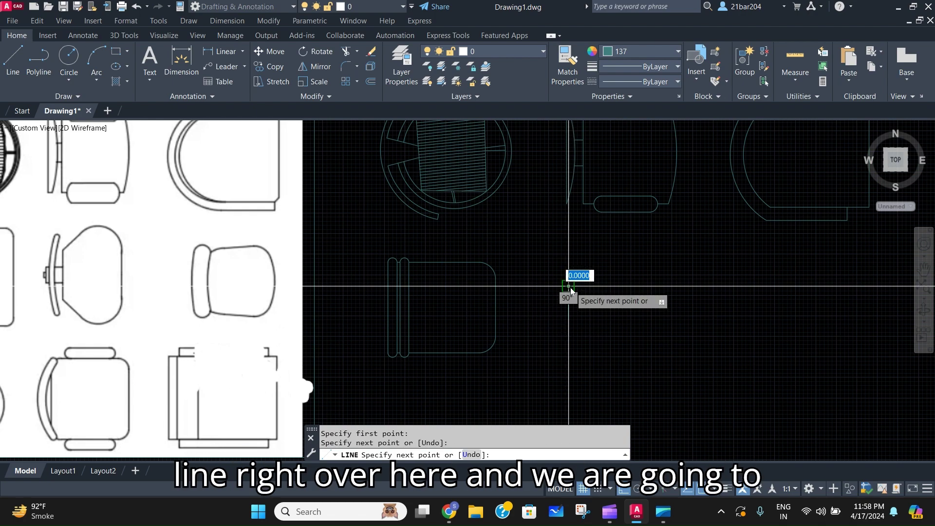
key("Escape")
Copy the vertical line to the right to form the parallel edge
left_click(574, 309)
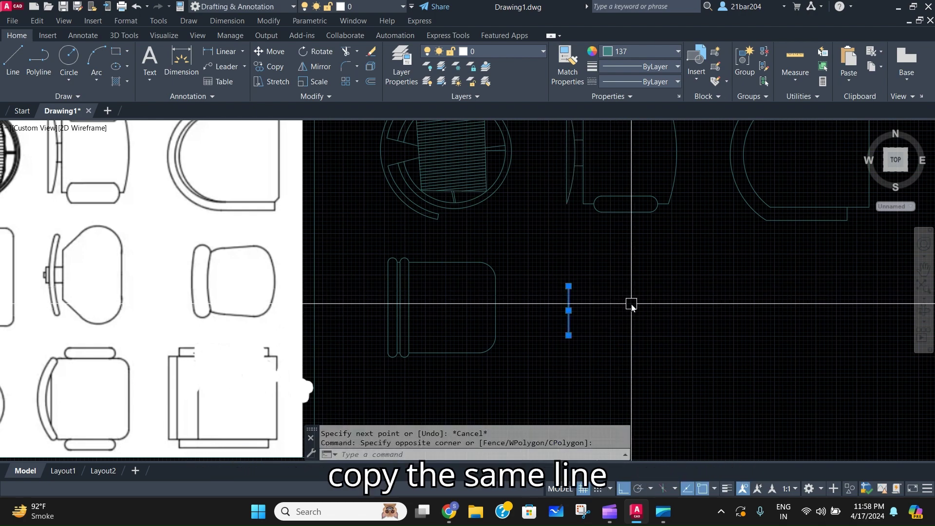
type("co")
key("Return")
left_click(614, 316)
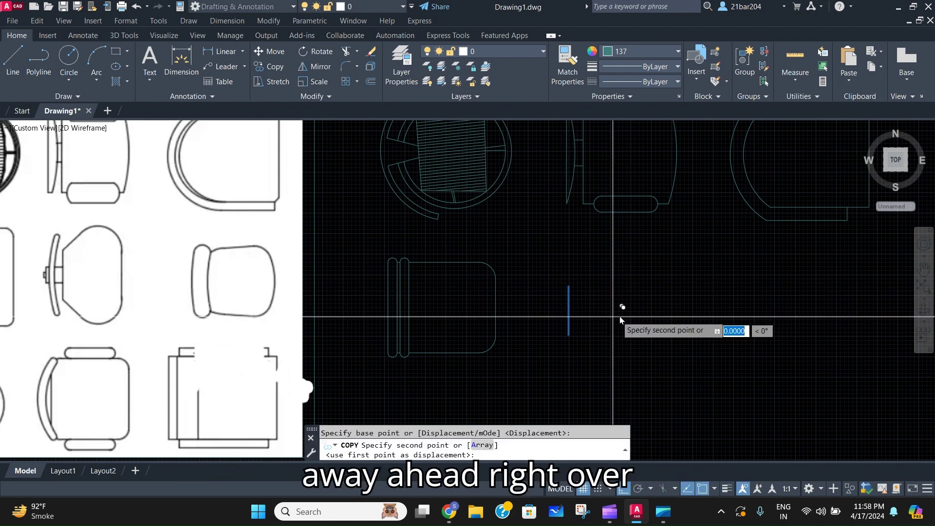
left_click(659, 325)
key("Escape")
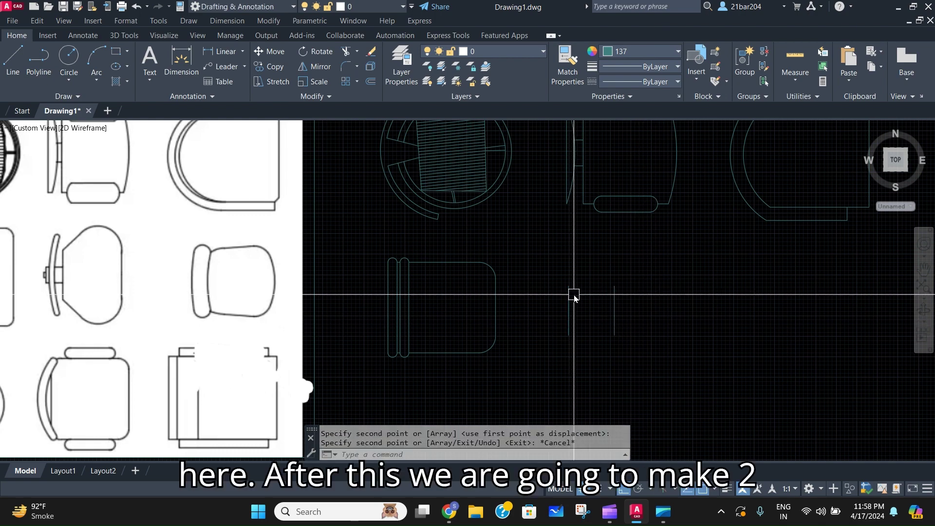
With Ortho off, draw a slanted line from the top of the left edge
type("l")
key("Return")
scroll(572, 289, "up", 2)
left_click(564, 284)
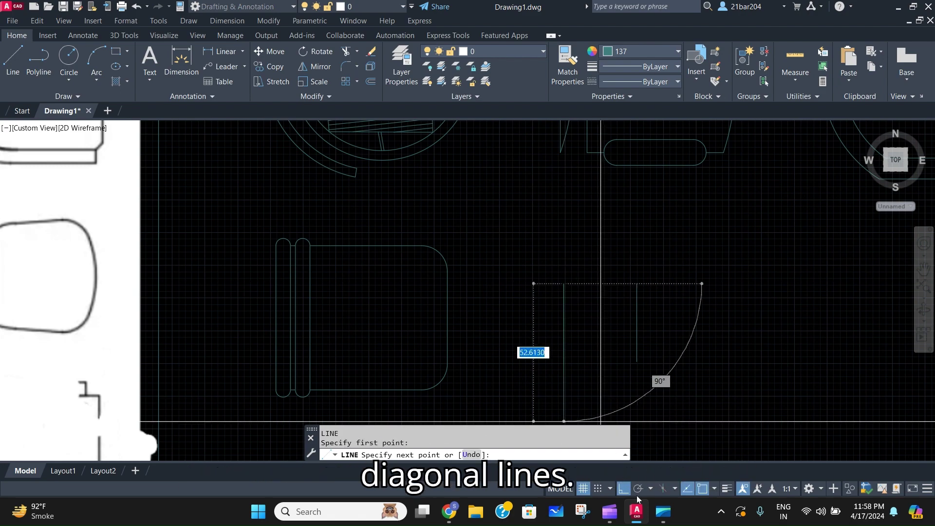
left_click(624, 490)
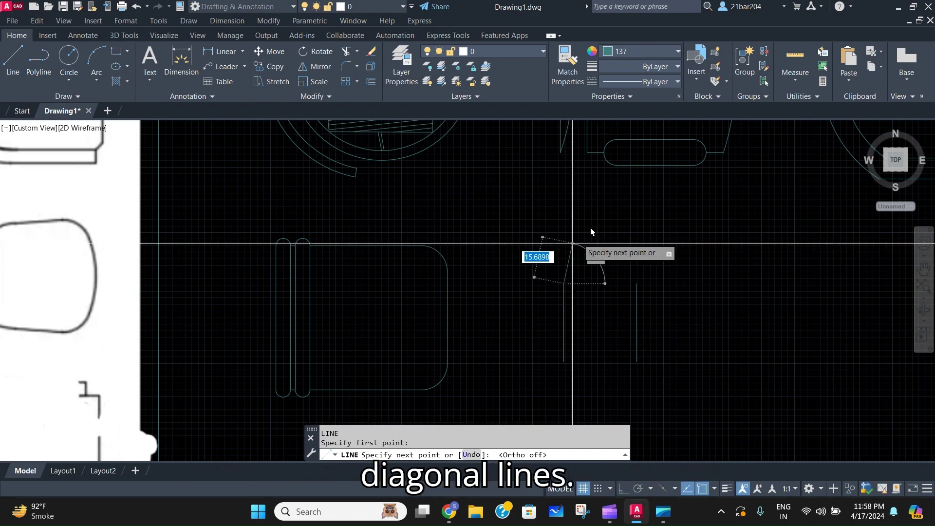
left_click(592, 262)
key("Escape")
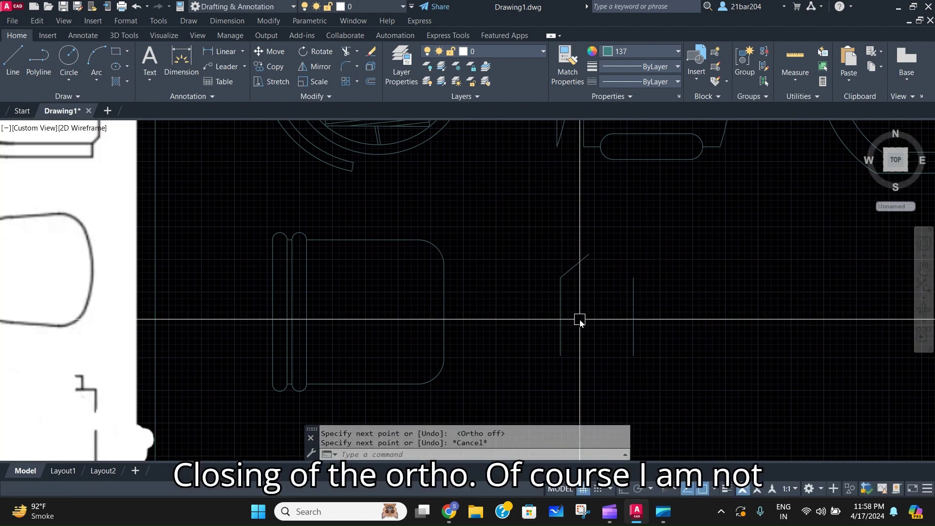
type("l")
key("Return")
key("Escape")
Mirror the slanted line about a horizontal axis to the bottom, keeping the original
left_click(592, 275)
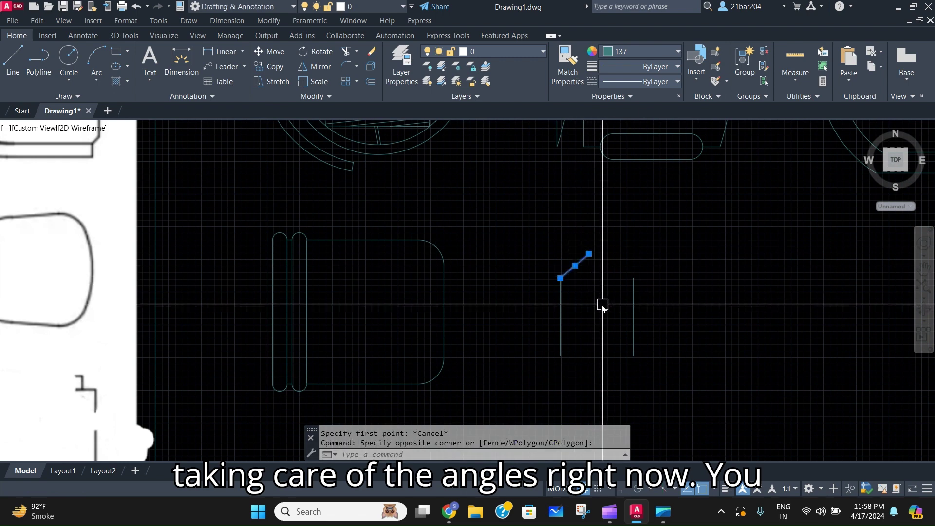
left_click(602, 307)
type("mi")
key("Return")
left_click(560, 317)
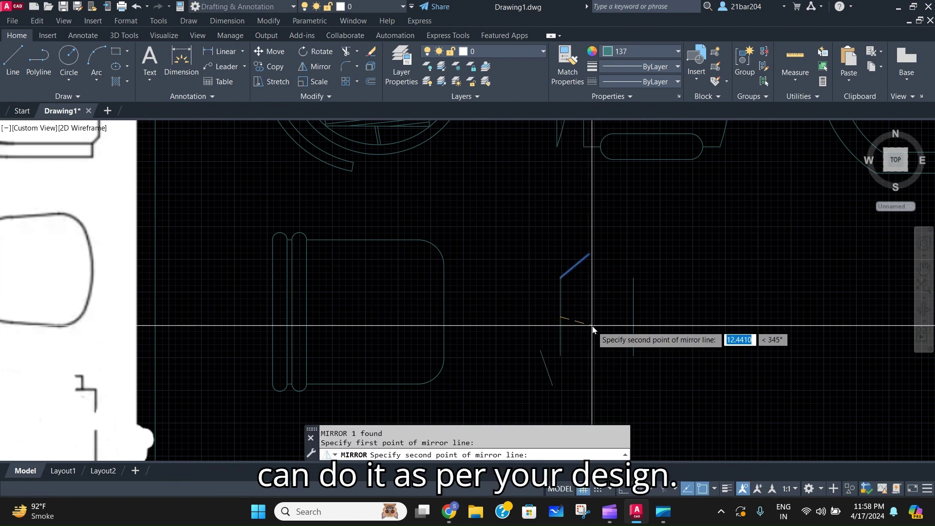
left_click(624, 488)
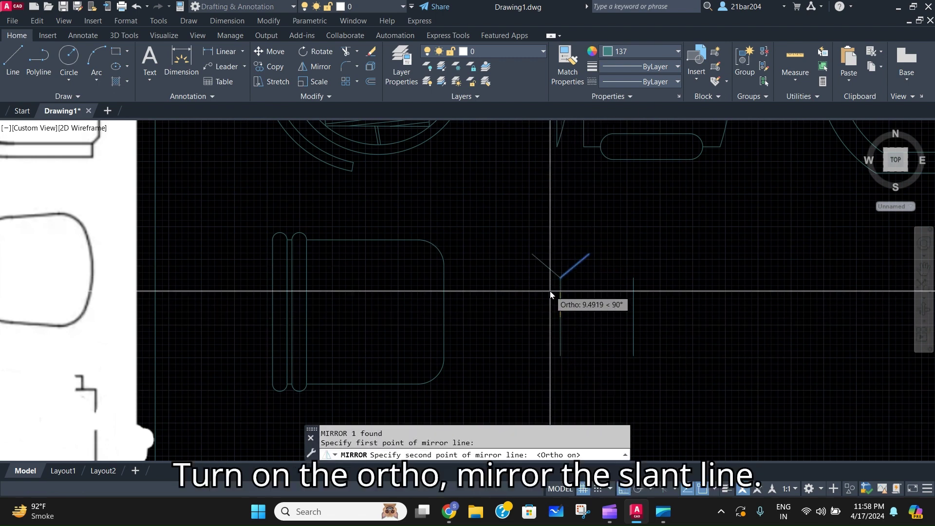
left_click(587, 311)
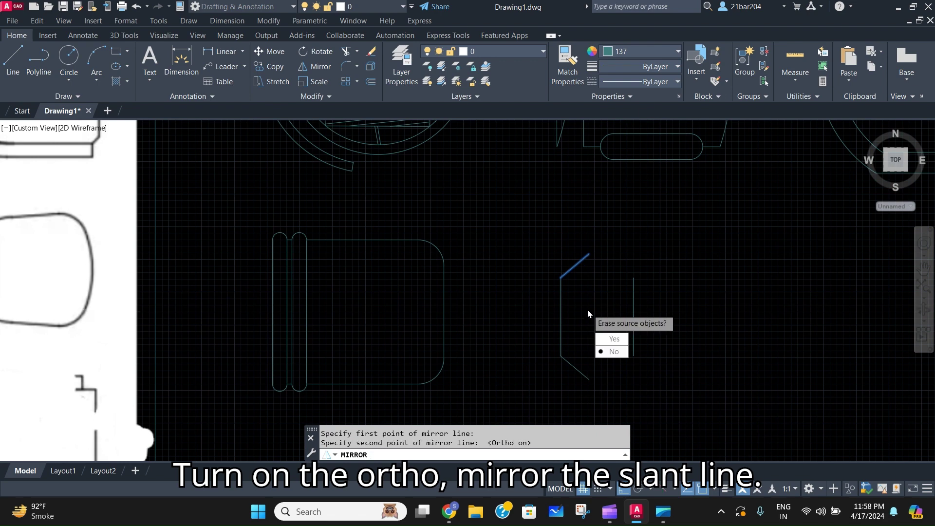
left_click(615, 351)
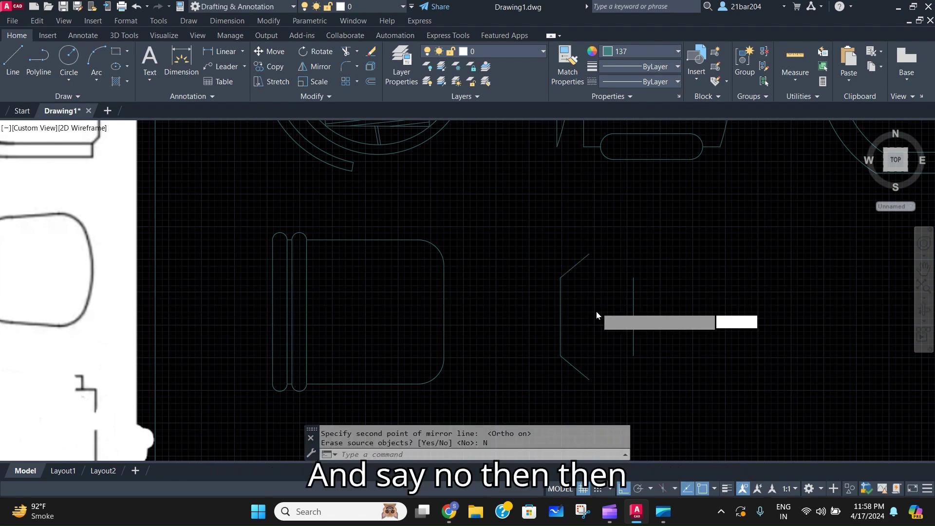
Begin an arc at the lower slanted line's end
type("arc")
key("Return")
left_click(587, 378)
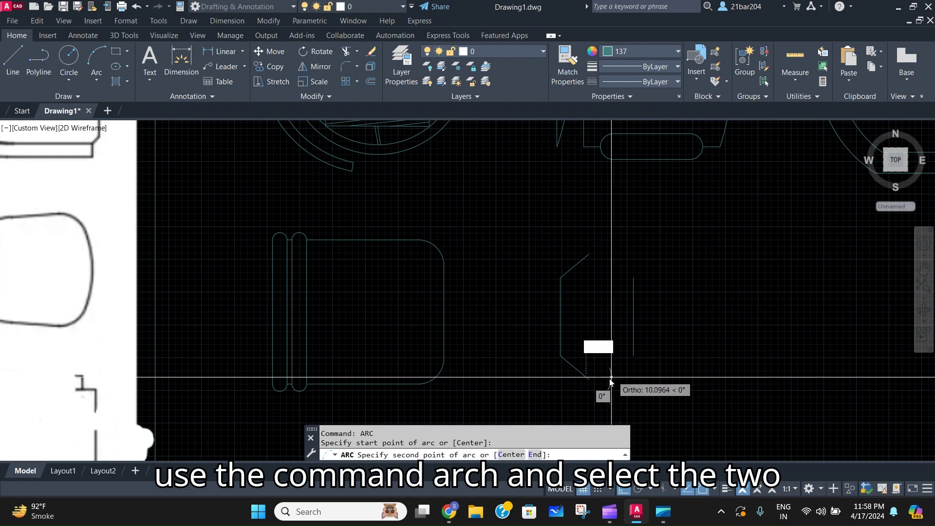
Draw a 3-point arc from the lower slant's end toward the right line
key("Escape")
type("arc")
key("Return")
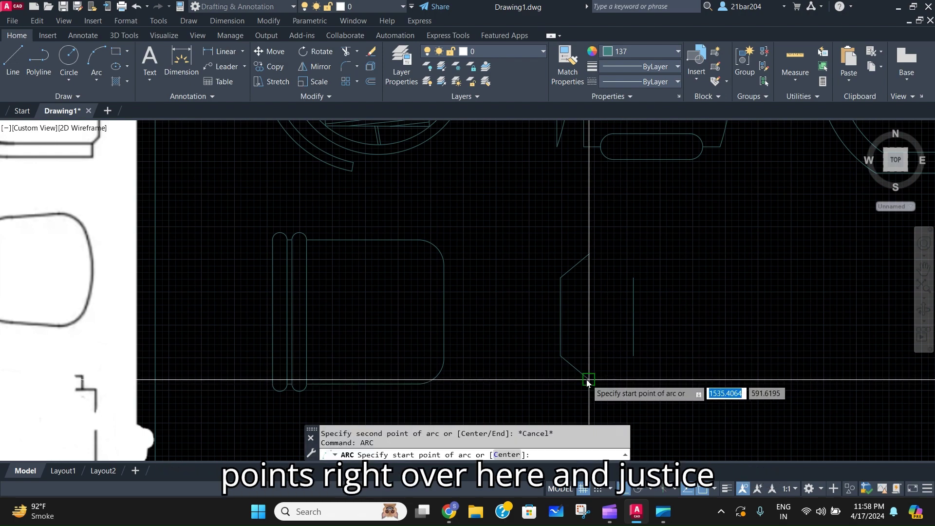
left_click(590, 378)
left_click(629, 378)
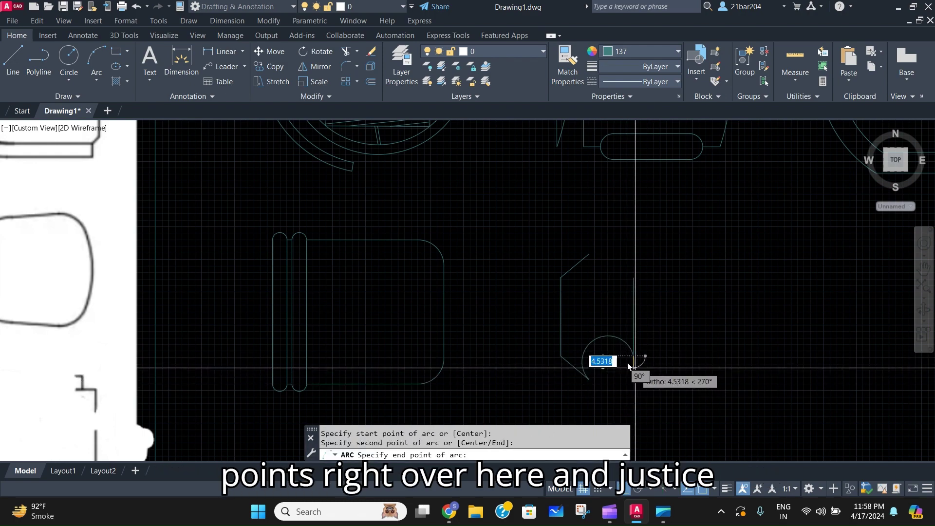
left_click(588, 323)
Drag the arc's end grip onto the bottom of the right line
left_click(603, 347)
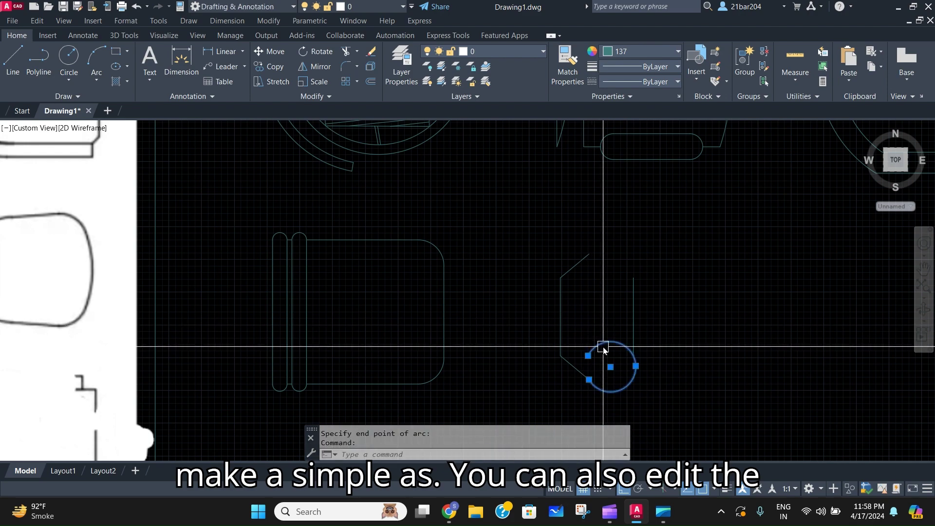
left_click(588, 354)
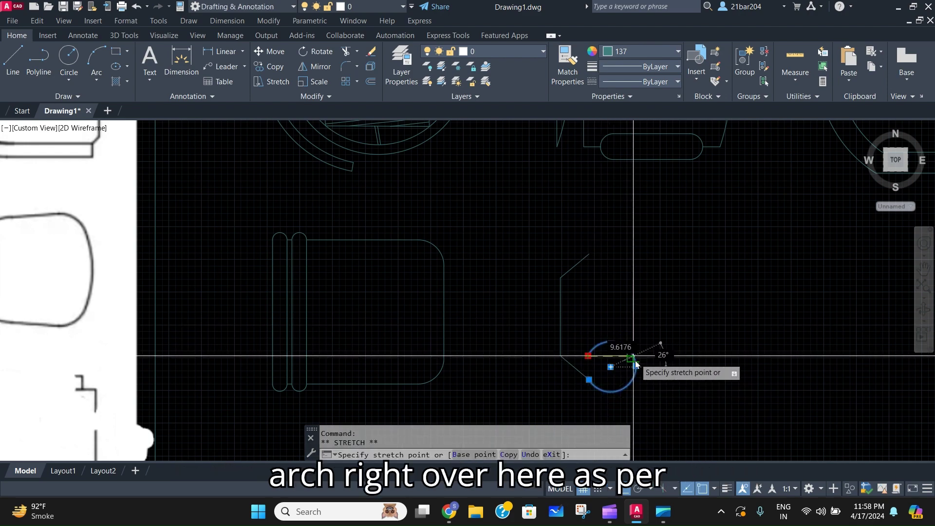
scroll(634, 362, "up", 2)
scroll(633, 362, "down", 1)
left_click(632, 355)
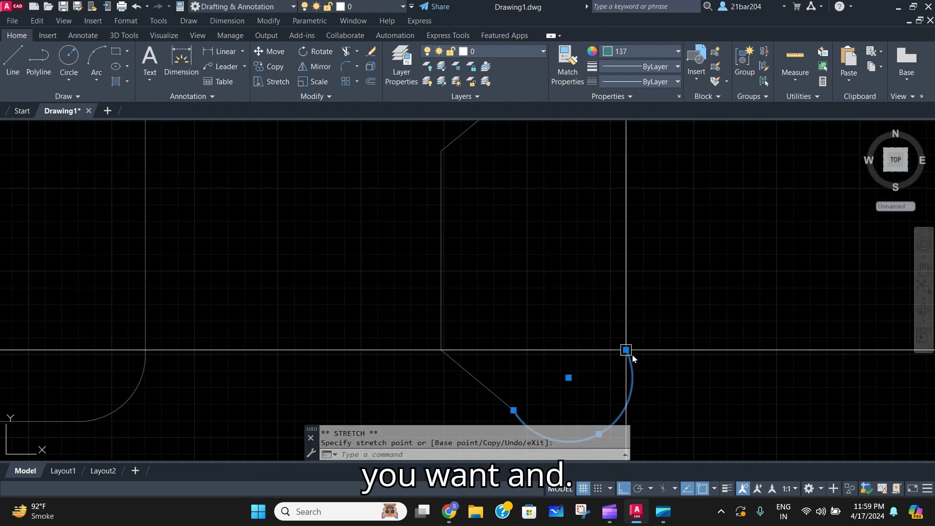
scroll(638, 374, "down", 3)
scroll(634, 378, "up", 2)
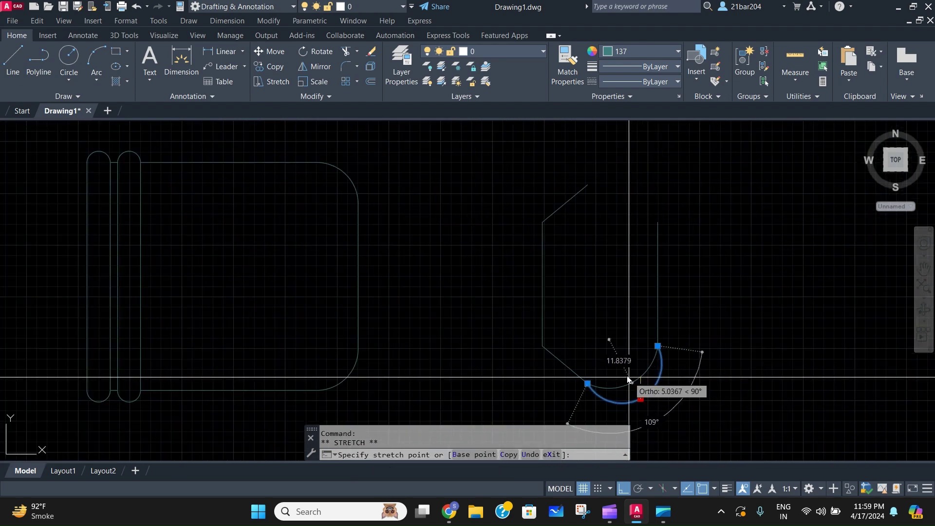
scroll(665, 398, "down", 2)
scroll(647, 407, "up", 2)
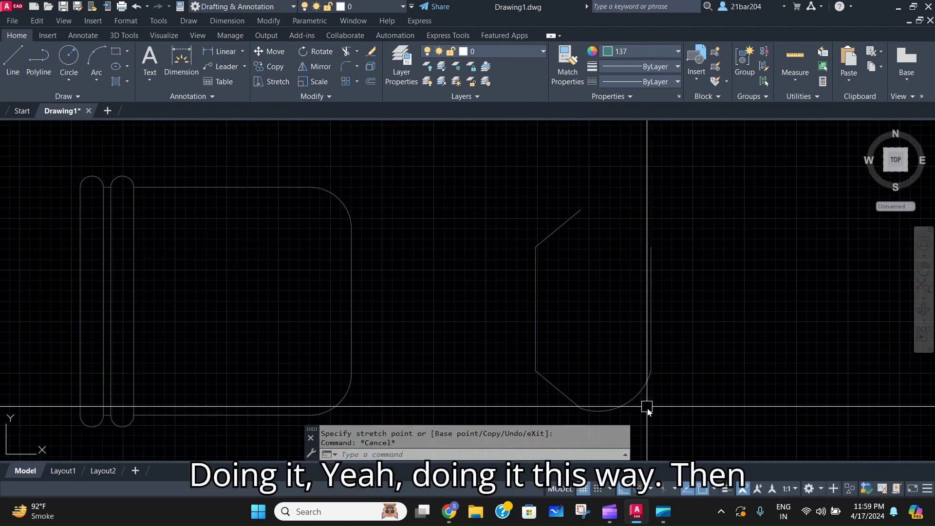
key("Escape")
Mirror the lower arc to the top corner, answering N to keep the original
left_click(666, 348)
type("mi")
key("Return")
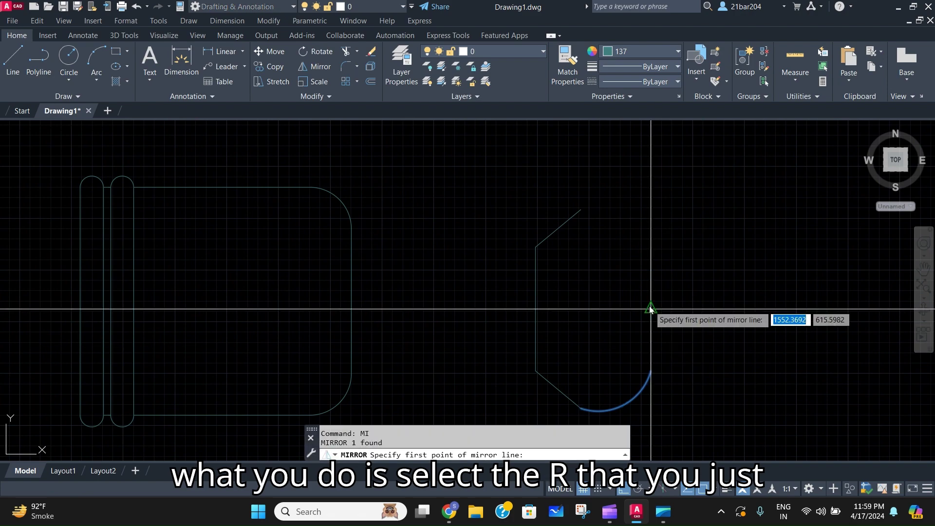
left_click(650, 309)
left_click(716, 309)
type("n")
key("Return")
scroll(633, 314, "down", 6)
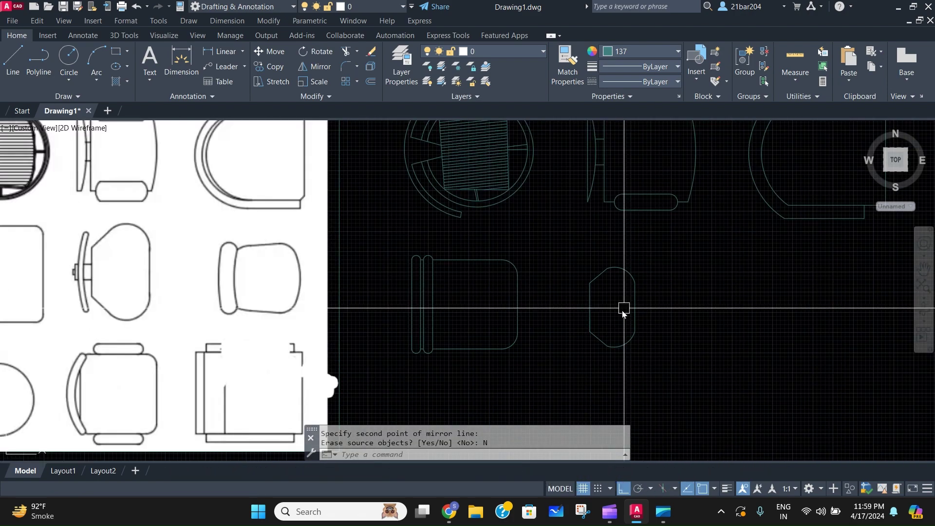
scroll(628, 316, "up", 4)
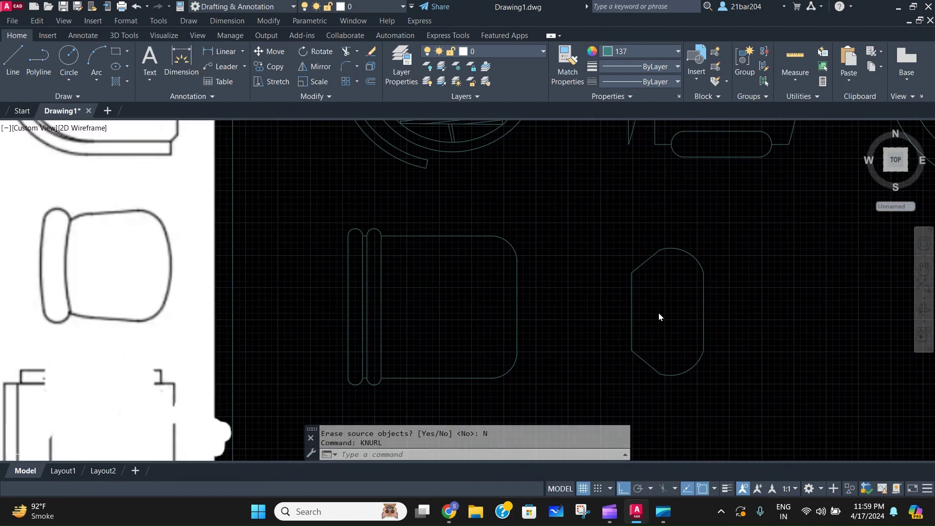
Abandon a hatch and draw a short horizontal connector line from the seat's left edge
type("h")
key("Return")
key("Escape")
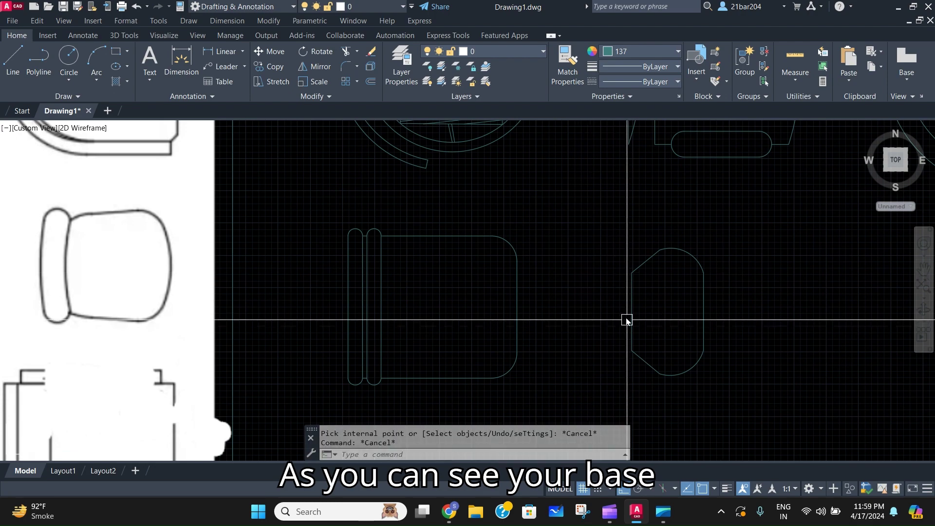
type("l")
key("Return")
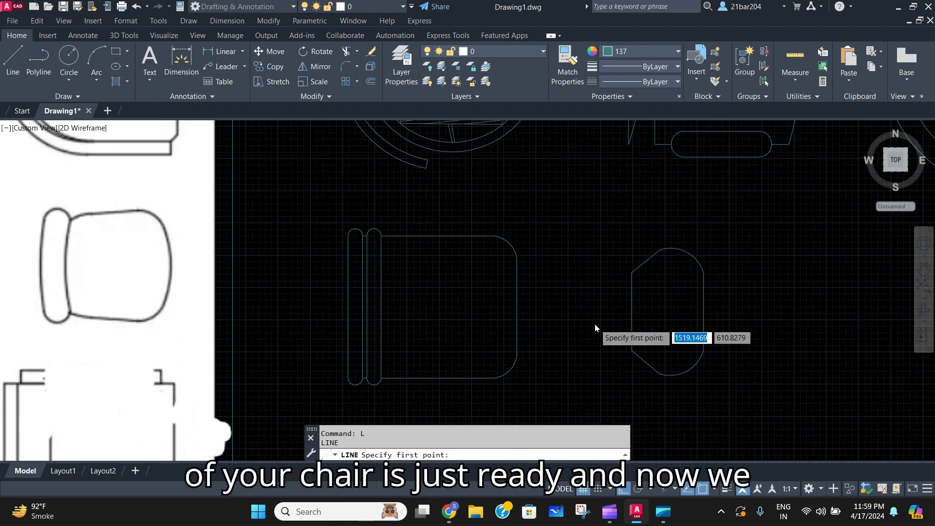
scroll(595, 324, "down", 5)
scroll(743, 331, "up", 6)
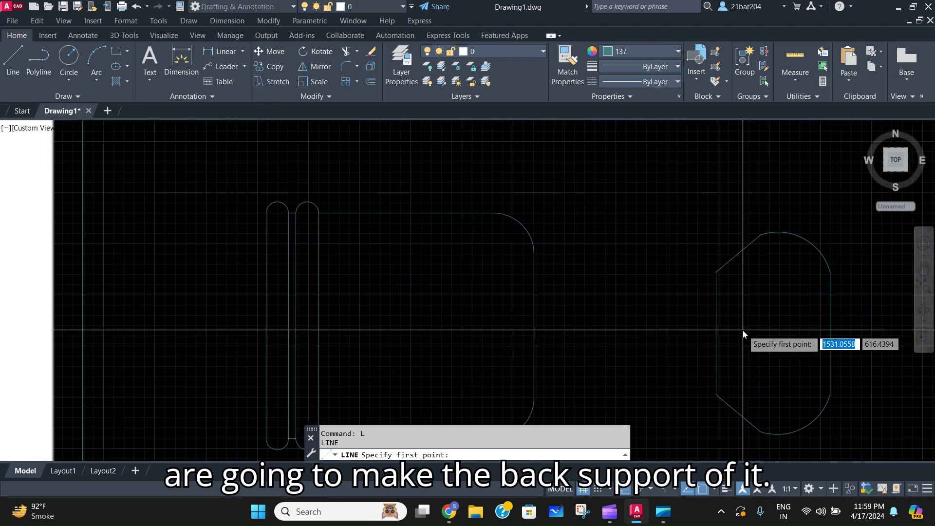
left_click(715, 333)
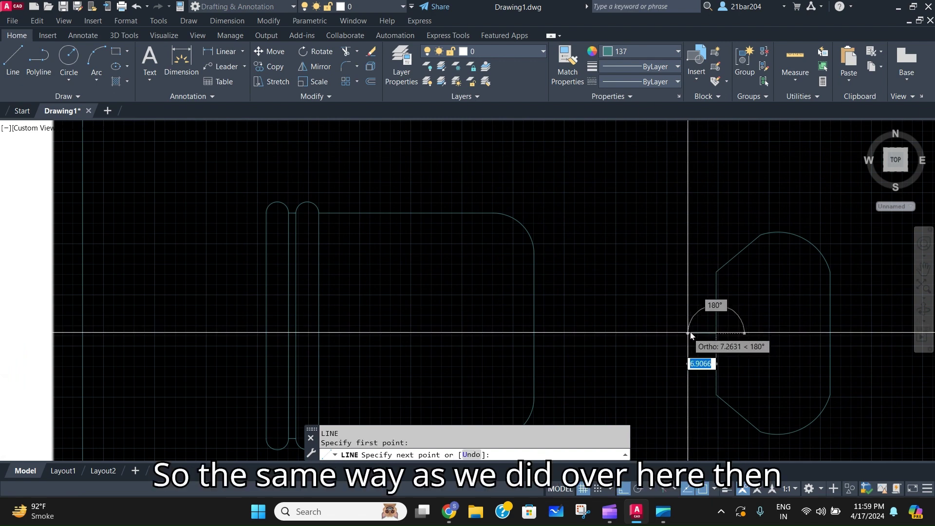
key("Escape")
Offset the short connector line to make a parallel copy above it
scroll(694, 334, "up", 3)
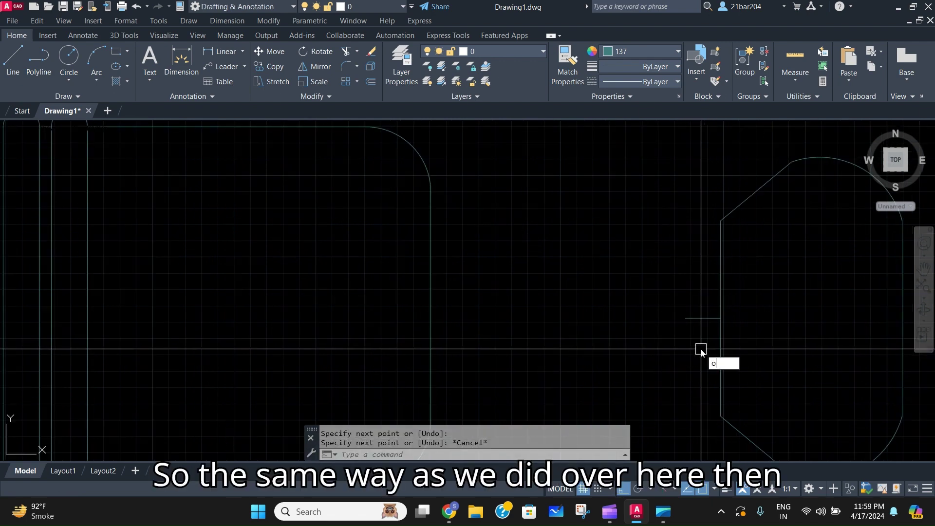
key("Return")
key("Return")
left_click(696, 318)
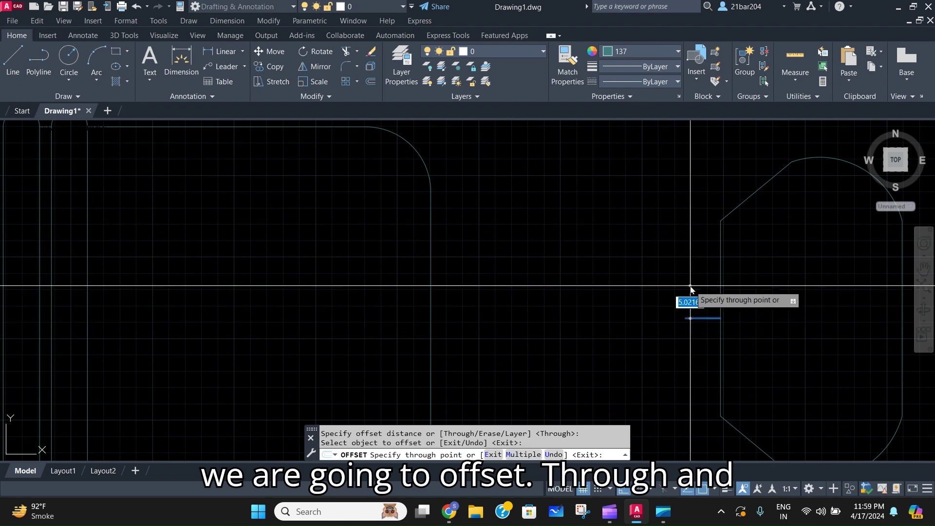
left_click(696, 287)
key("Escape")
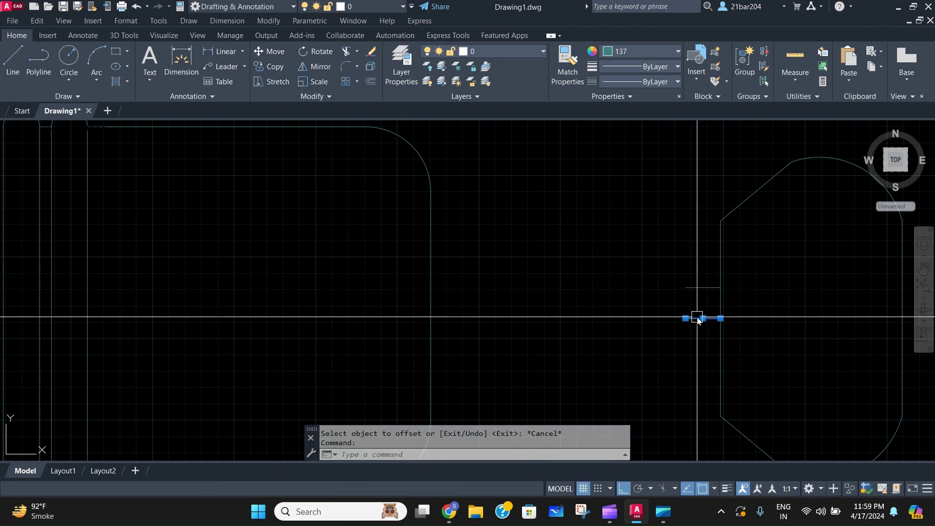
Mirror the upper short connector line with MI, then delete the unwanted extra line
key("Escape")
left_click(712, 296)
left_click(680, 260)
type("mi")
key("Return")
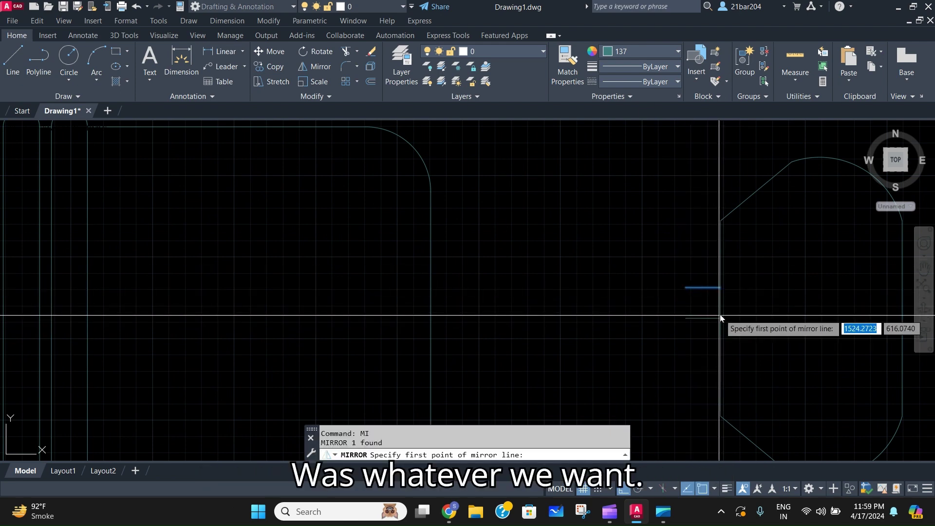
left_click(721, 318)
left_click(762, 339)
left_click(779, 377)
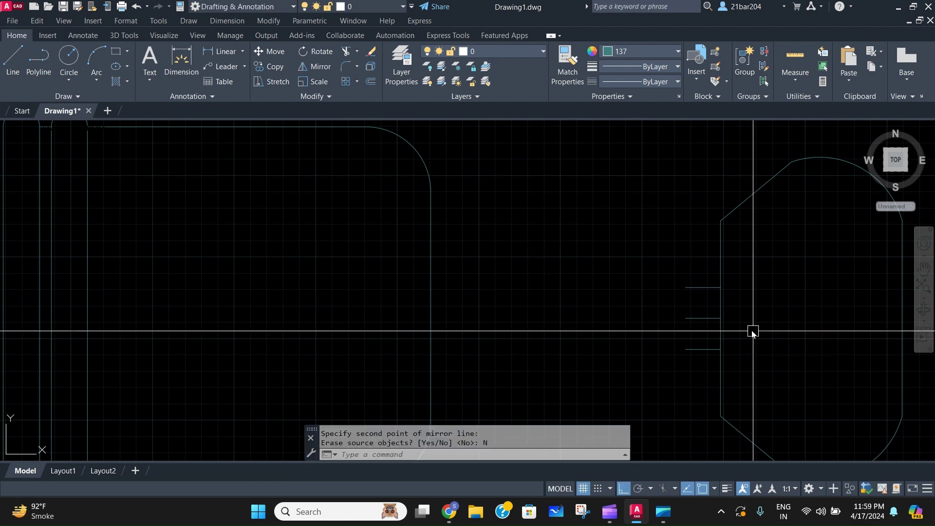
key("Delete")
Draw a vertical backrest line upward from the connector's end
scroll(681, 304, "down", 4)
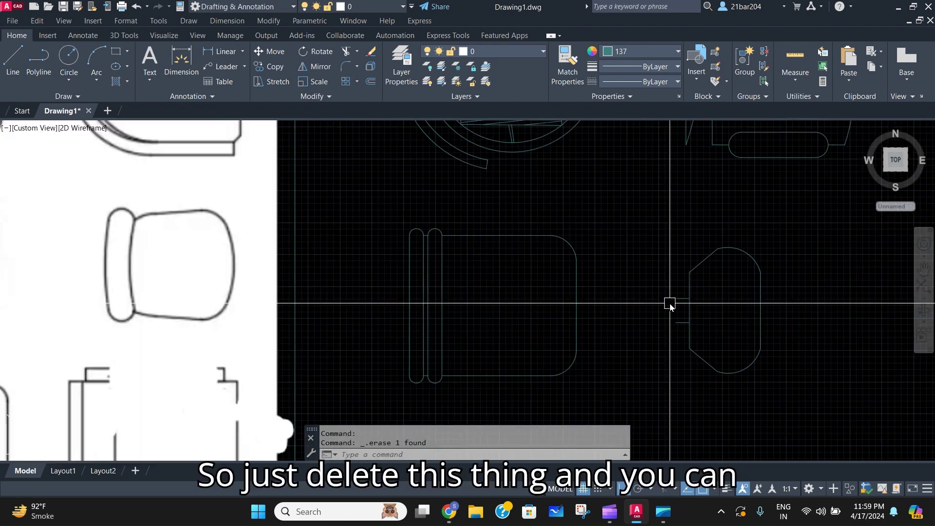
scroll(647, 311, "down", 2)
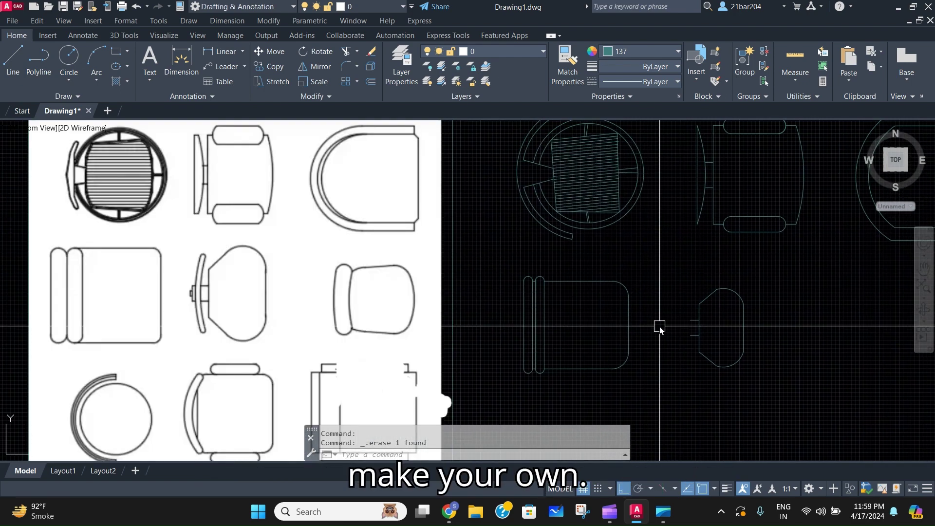
type("L")
key("Return")
scroll(681, 340, "up", 5)
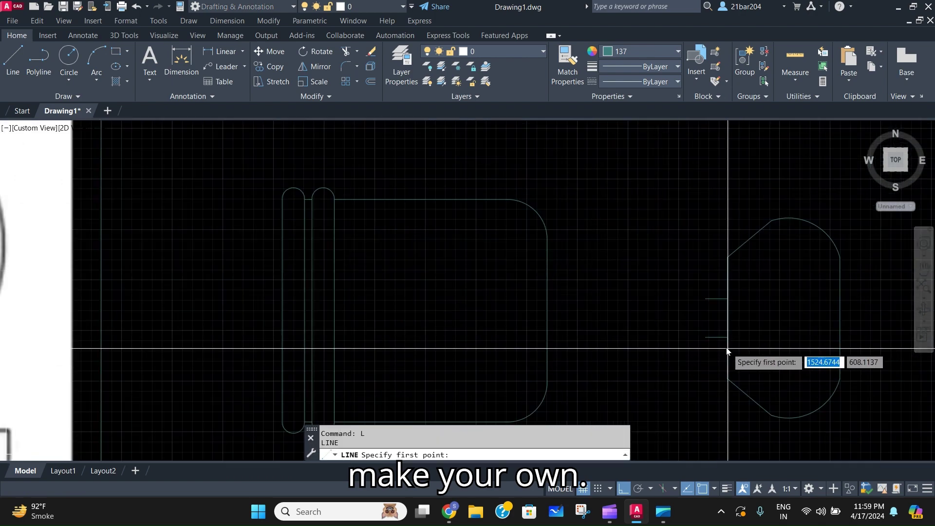
left_click(706, 337)
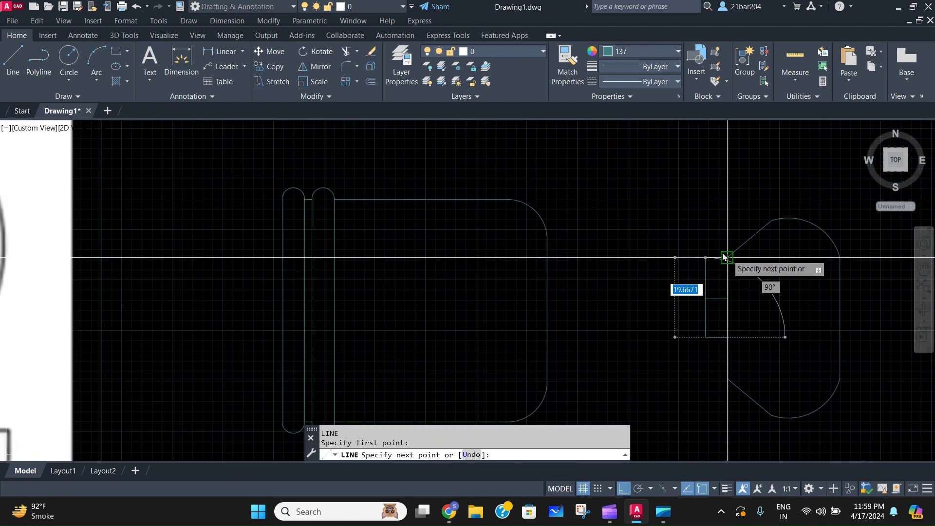
left_click(712, 256)
key("Escape")
left_click(706, 272)
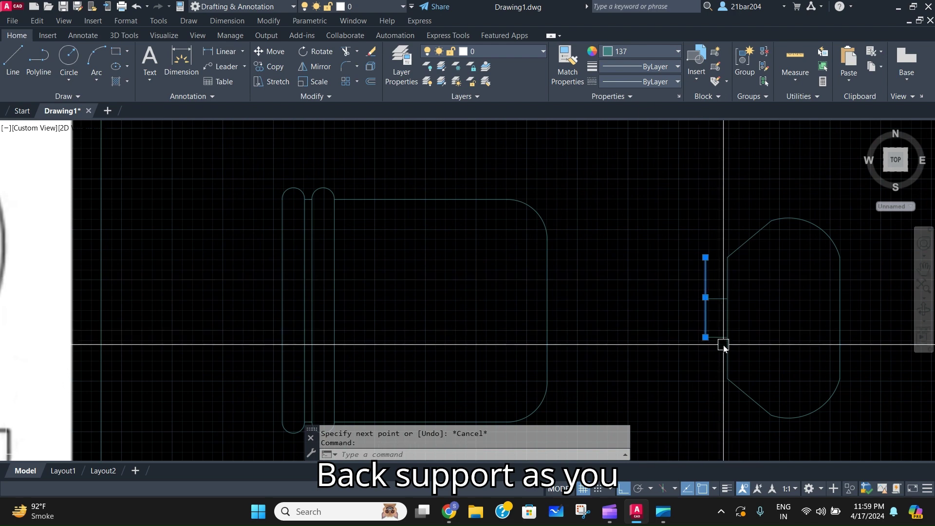
left_click(705, 337)
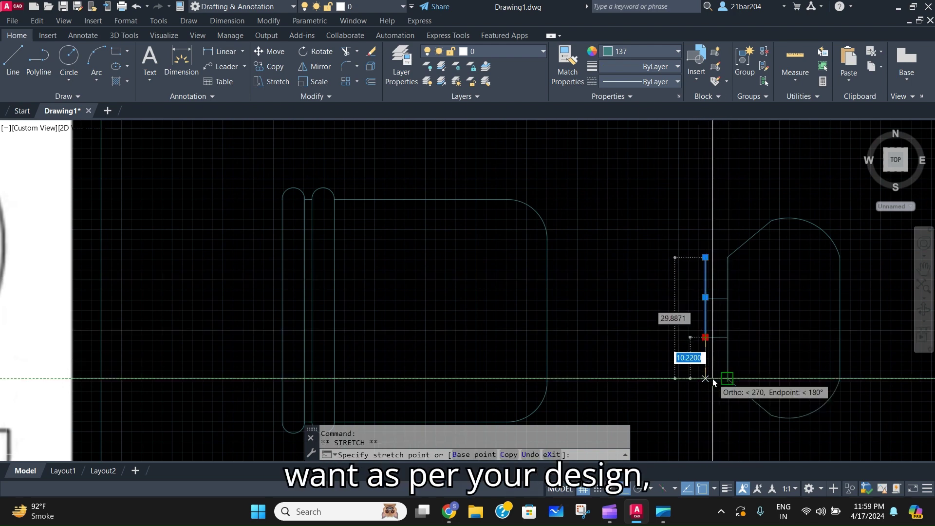
key("Escape")
Offset the vertical backrest line to the left through a picked point, making a parallel pair
type("of")
key("Return")
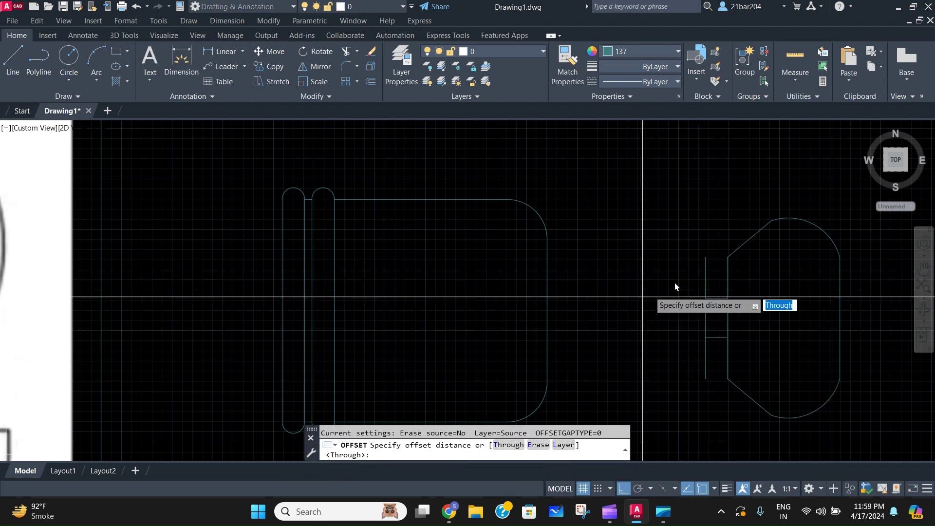
key("Return")
left_click(704, 272)
left_click(684, 272)
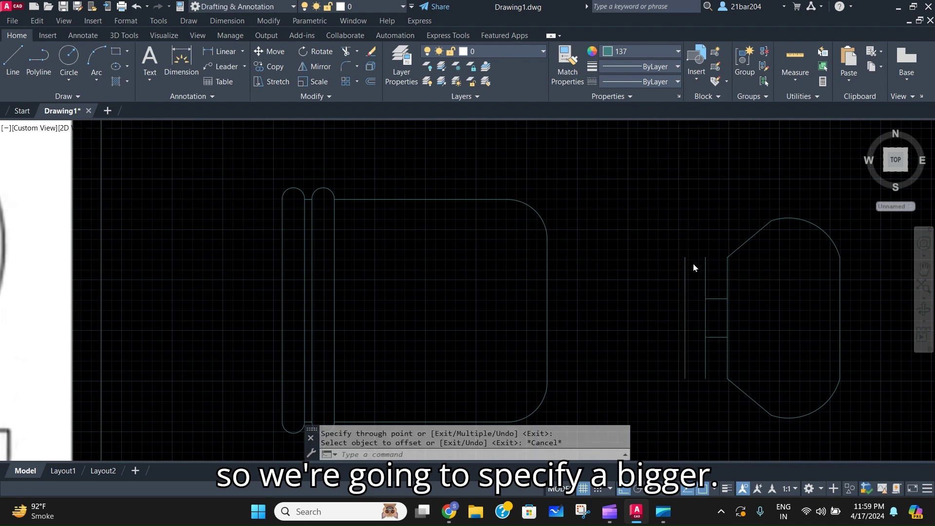
scroll(693, 265, "up", 2)
key("Escape")
Fillet the top and bottom ends of the two backrest lines into rounded arcs
type("f")
key("Return")
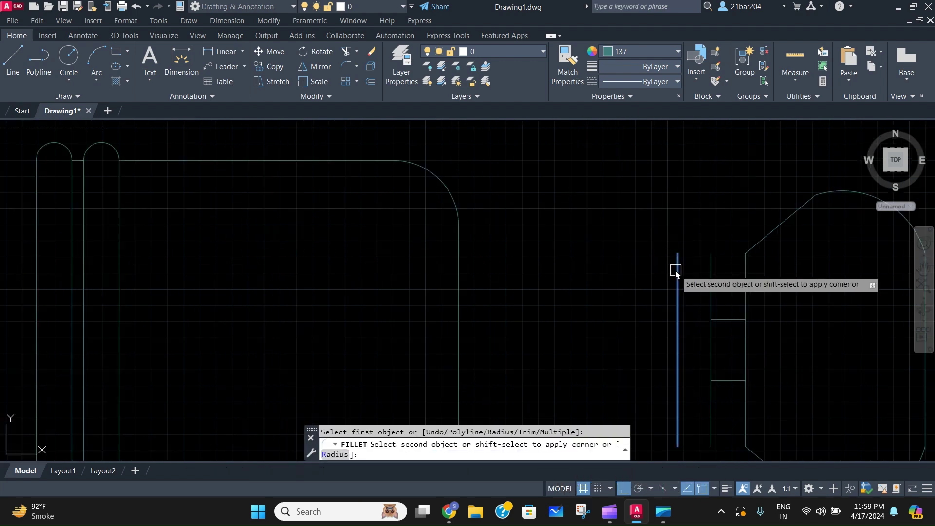
left_click(709, 271)
scroll(683, 268, "down", 3)
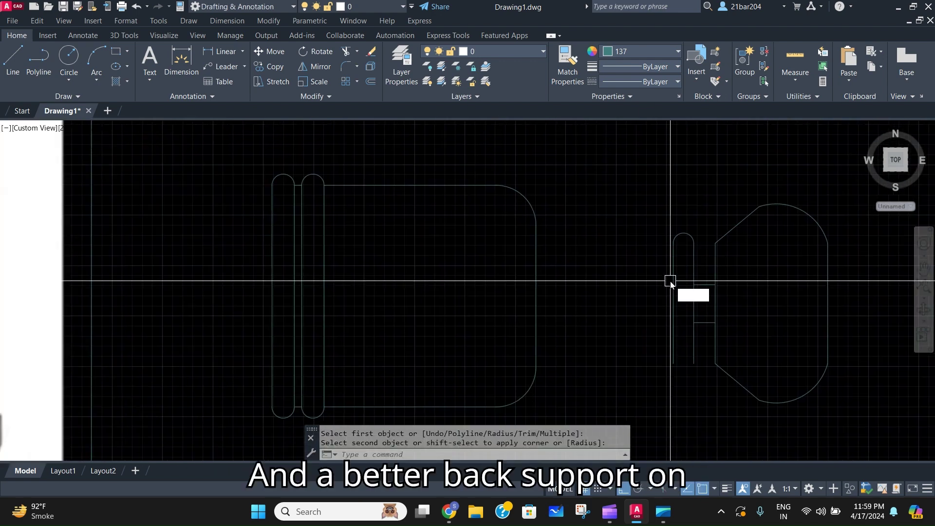
key("Return")
left_click(674, 333)
left_click(693, 340)
scroll(498, 289, "down", 6)
middle_click_drag(314, 269, 503, 321)
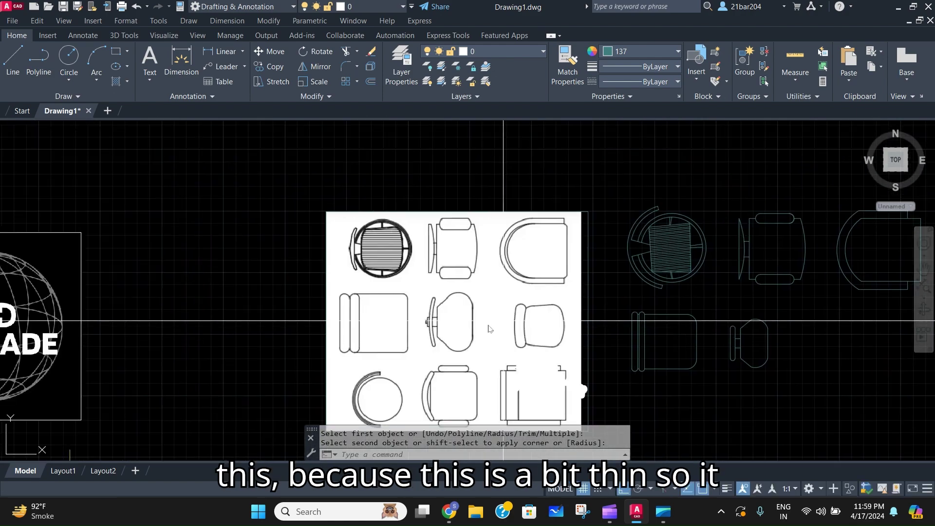
scroll(489, 329, "up", 2)
scroll(444, 308, "down", 2)
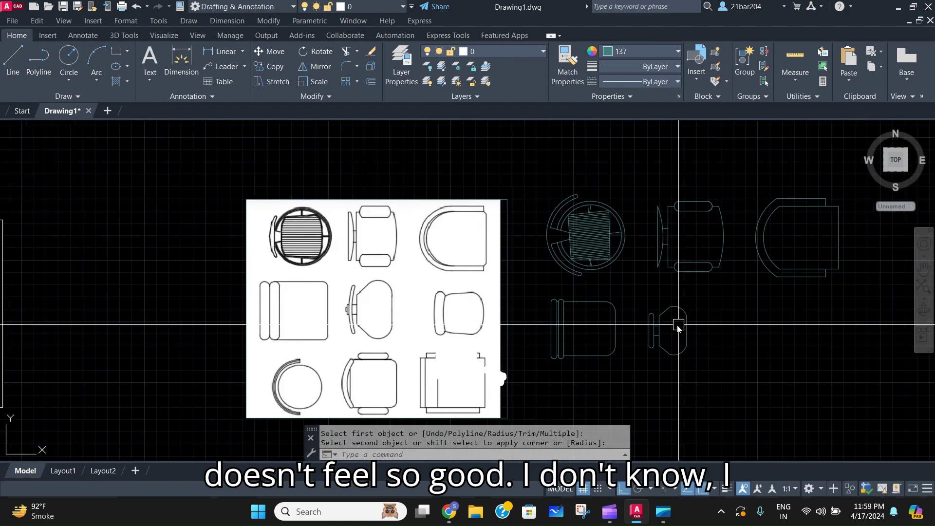
scroll(655, 330, "up", 3)
scroll(647, 330, "up", 1)
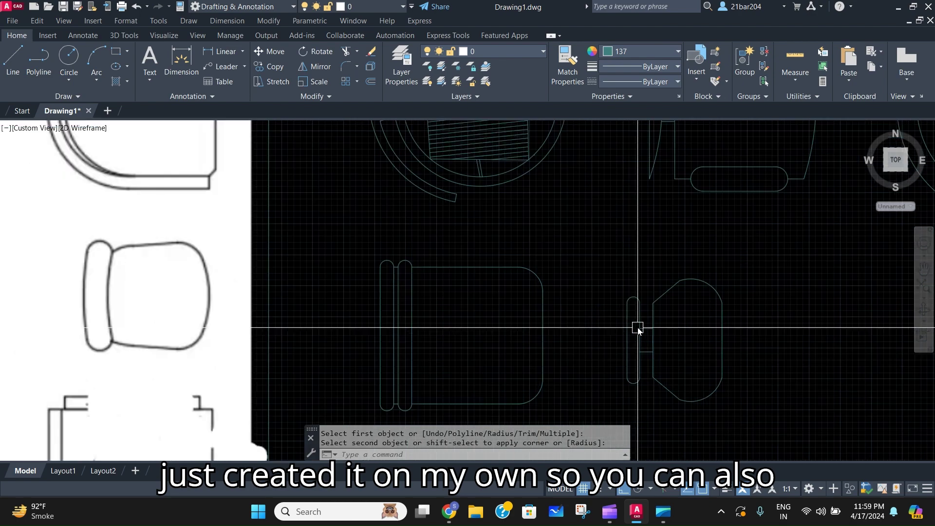
Select the backrest outline pieces and lower connector, and join them with J into one outline
scroll(643, 311, "up", 2)
left_click(642, 310)
left_click(604, 282)
middle_click_drag(638, 303, 616, 226)
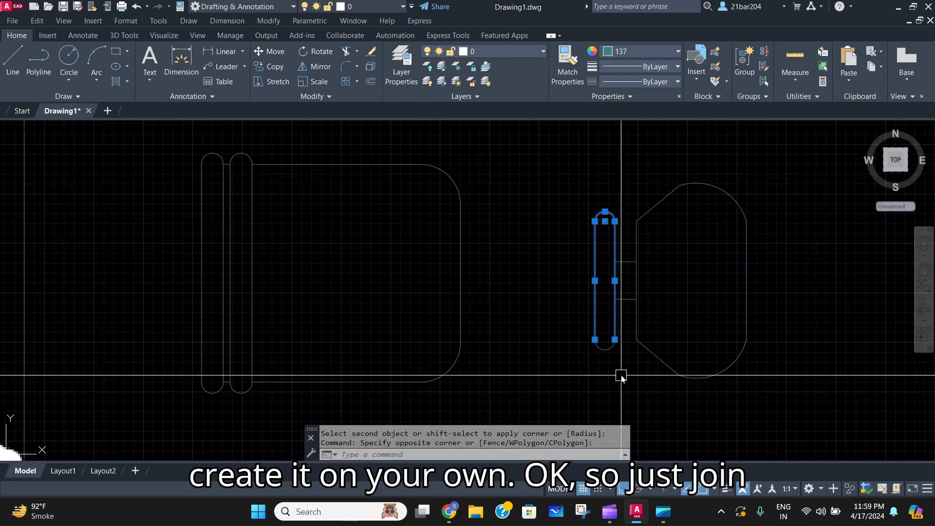
left_click(621, 375)
left_click(562, 285)
type("j")
key("Return")
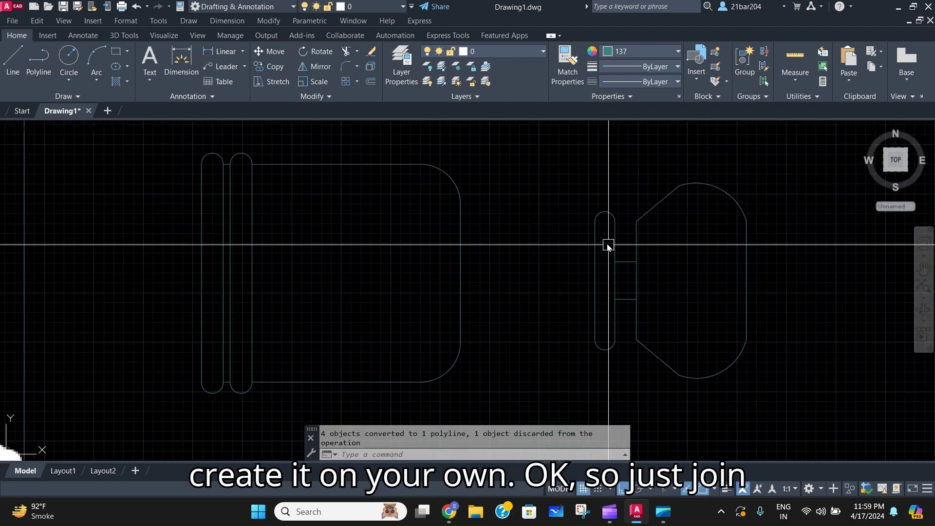
middle_click_drag(616, 223, 634, 273)
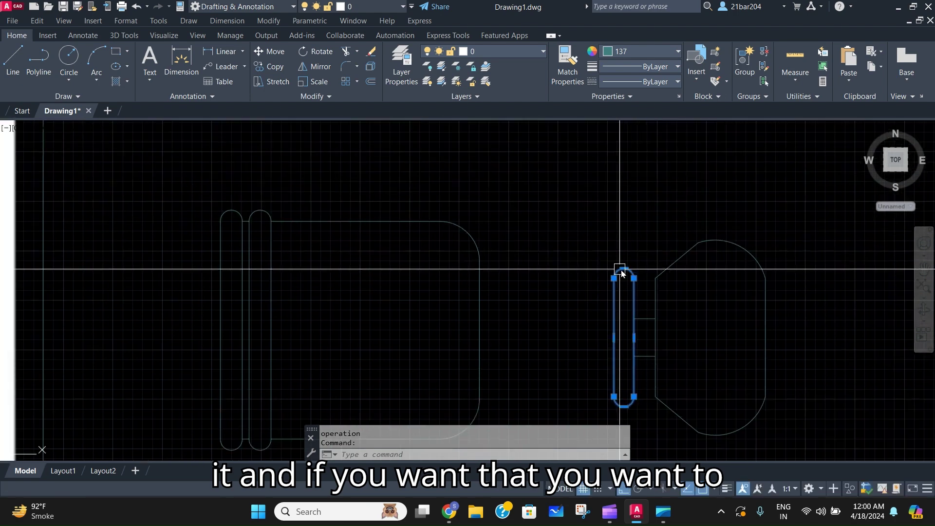
key("Escape")
Start stretching the backrest outline from a base point, then cancel the stretch
type("s")
key("Return")
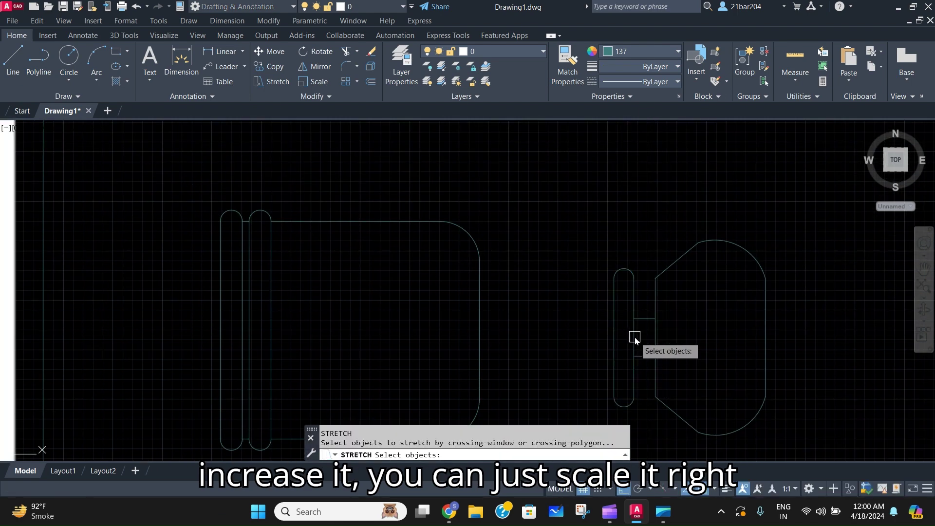
left_click(634, 338)
key("Return")
left_click(633, 337)
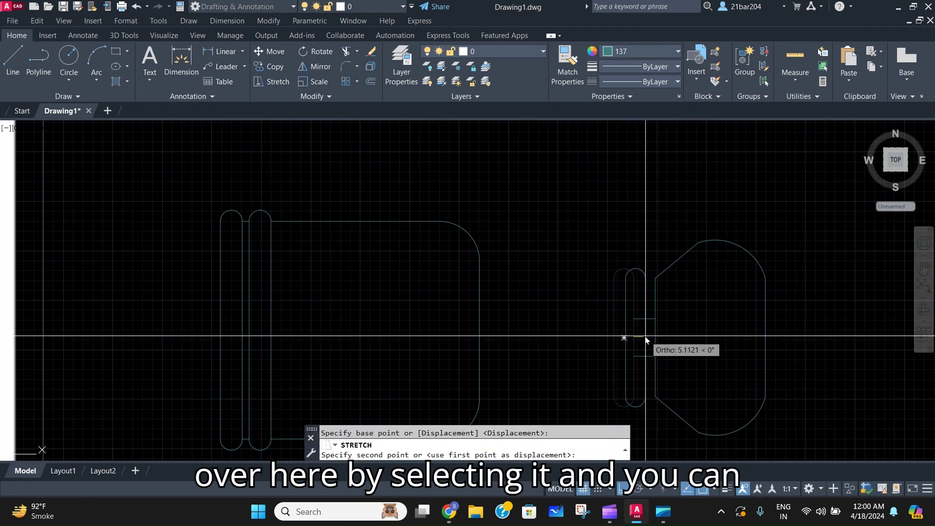
key("Escape")
Start scaling the backrest outline with SC from a picked base point
left_click(635, 355)
type("sc")
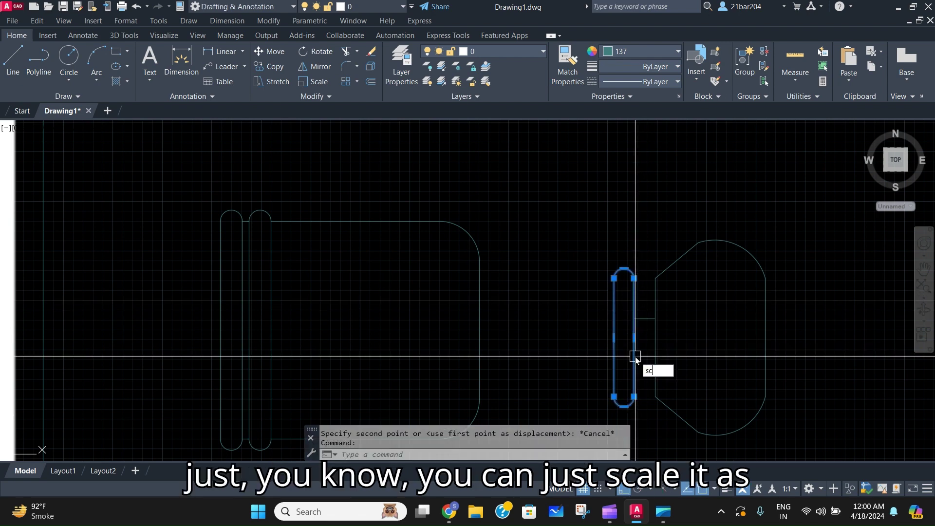
key("Return")
left_click(634, 338)
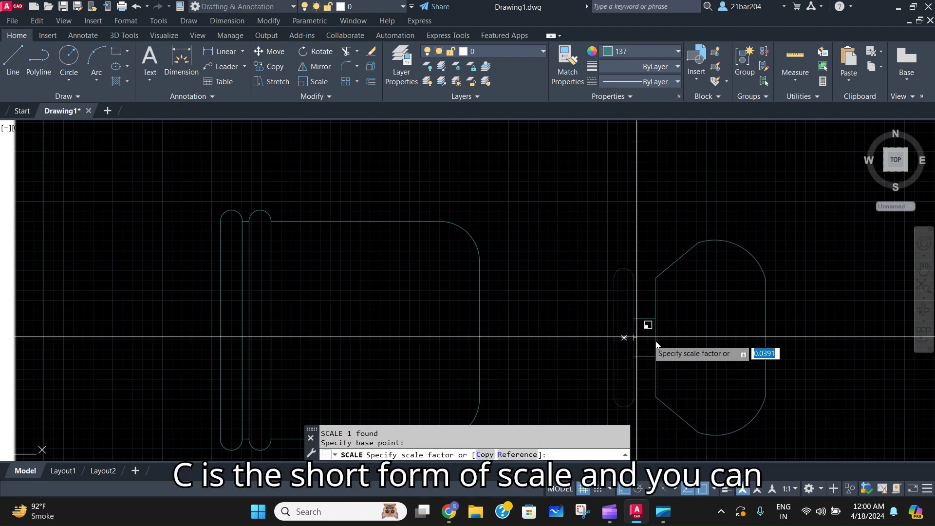
scroll(751, 351, "down", 2)
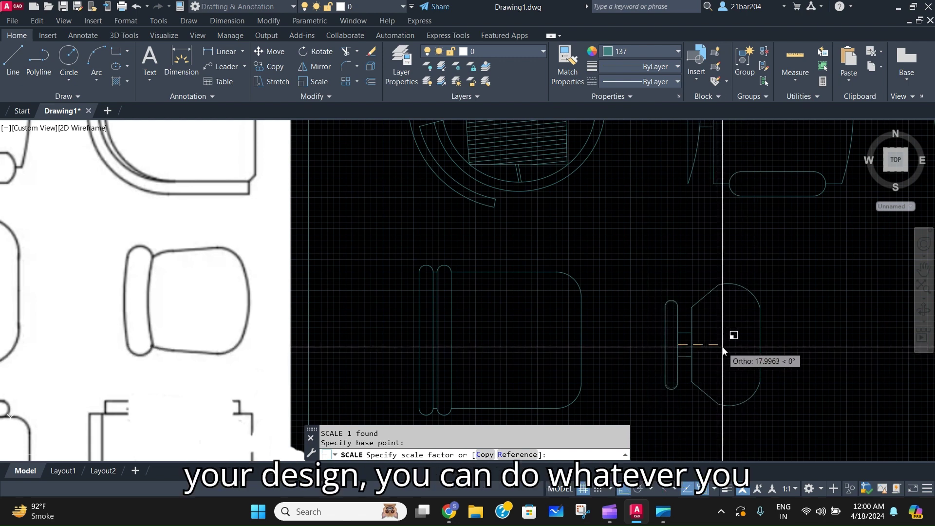
key("Escape")
scroll(779, 357, "down", 5)
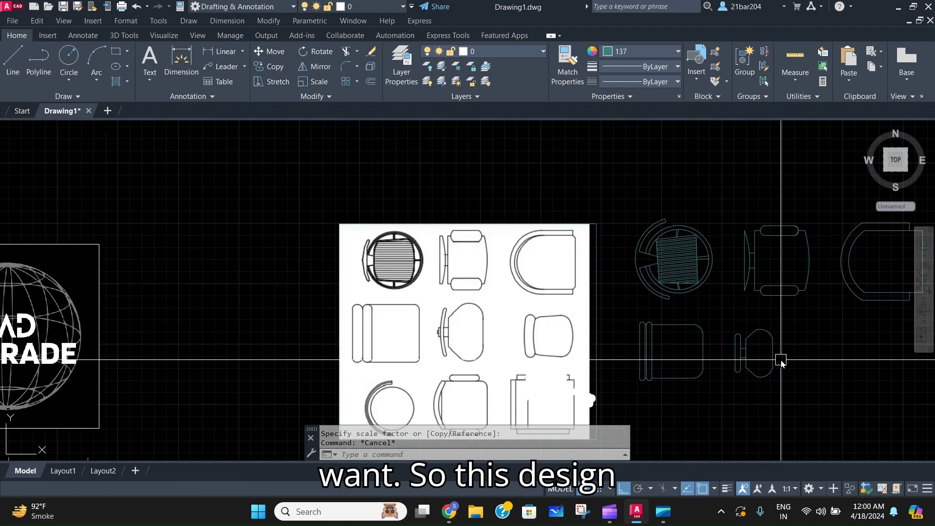
mouse_move(794, 369)
middle_mouse_down()
mouse_move(741, 372)
mouse_move(721, 384)
mouse_move(718, 375)
middle_mouse_up()
scroll(633, 340, "up", 3)
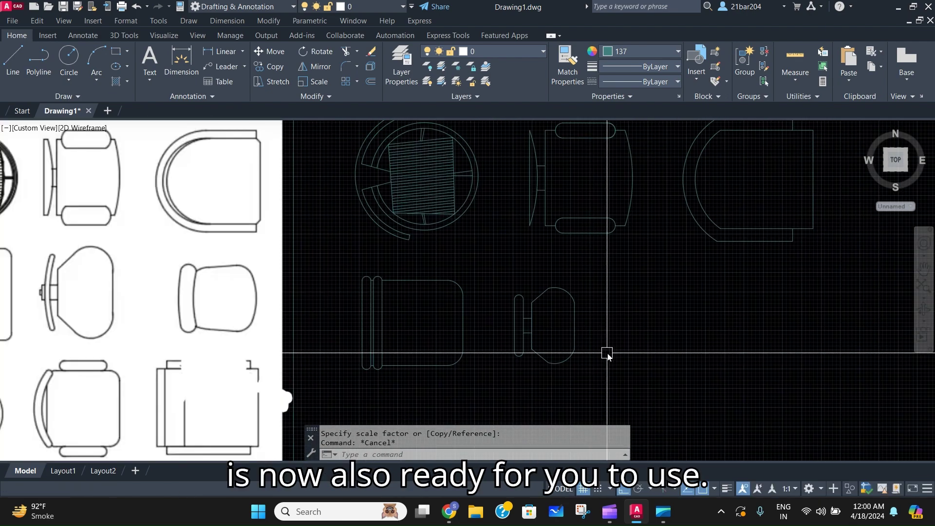
middle_click_drag(402, 342, 543, 328)
middle_click_drag(642, 351, 485, 338)
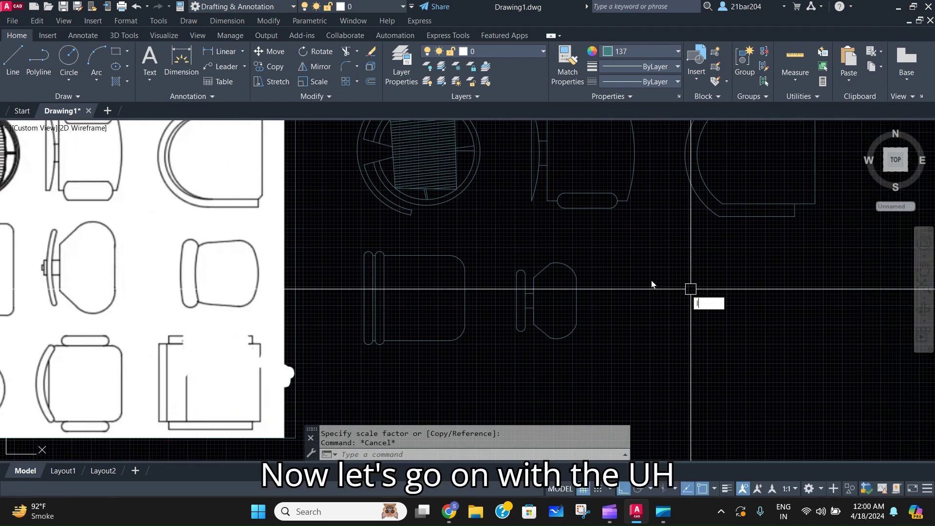
type("L")
key("Return")
scroll(663, 275, "up", 2)
scroll(472, 284, "down", 2)
scroll(471, 284, "down", 3)
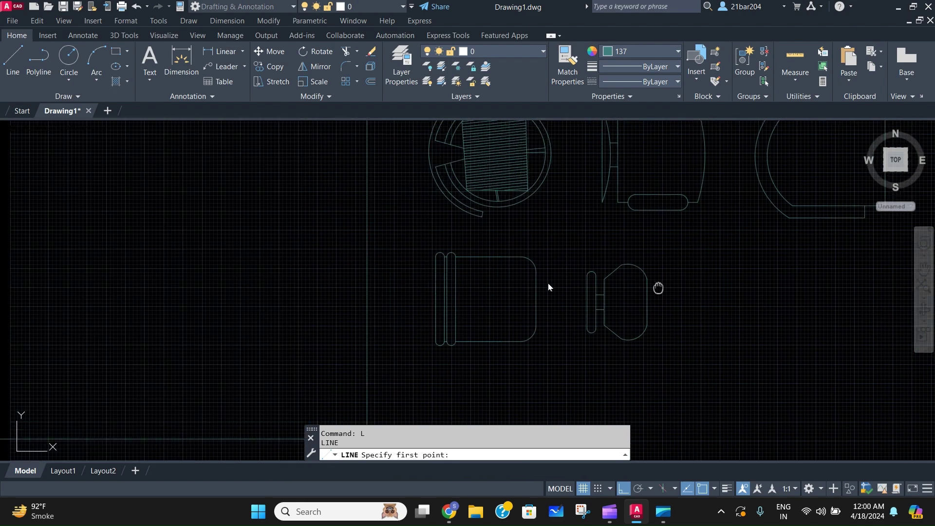
scroll(653, 277, "up", 5)
scroll(652, 277, "down", 3)
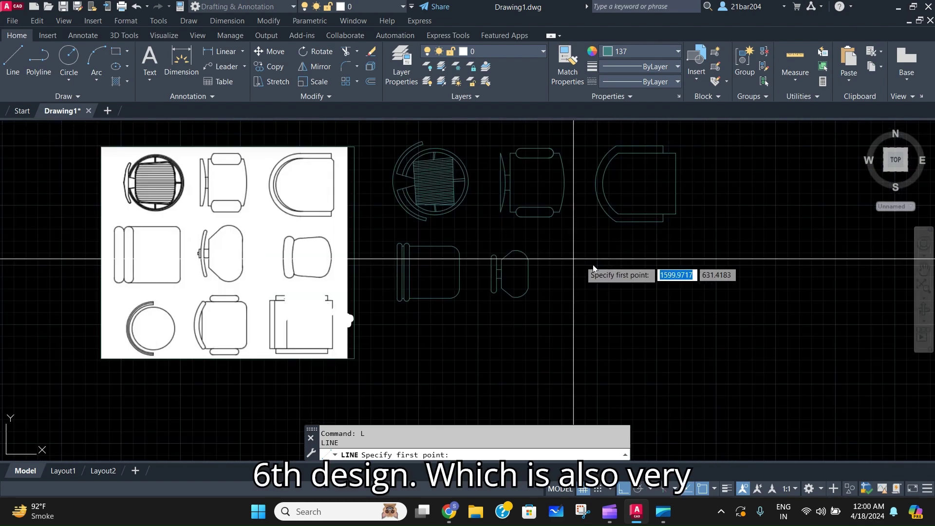
middle_click_drag(303, 263, 417, 273)
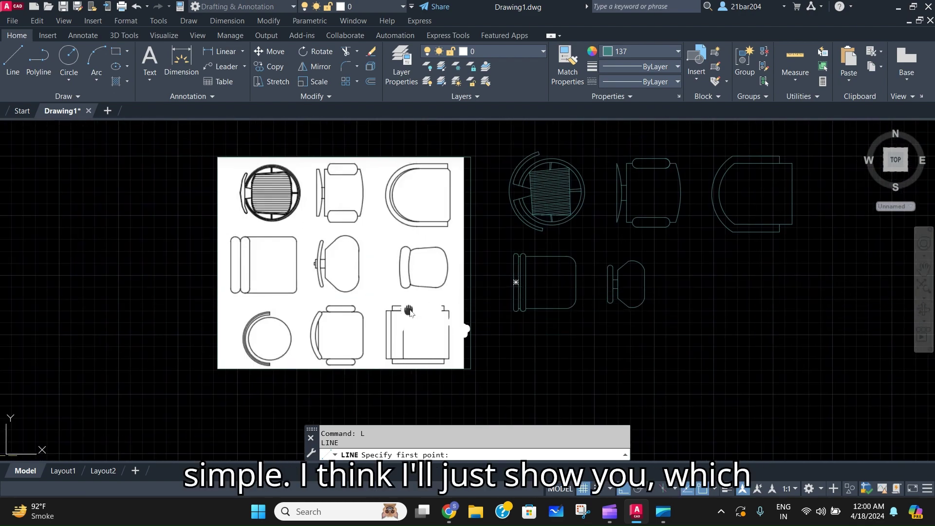
middle_click_drag(390, 314, 436, 289)
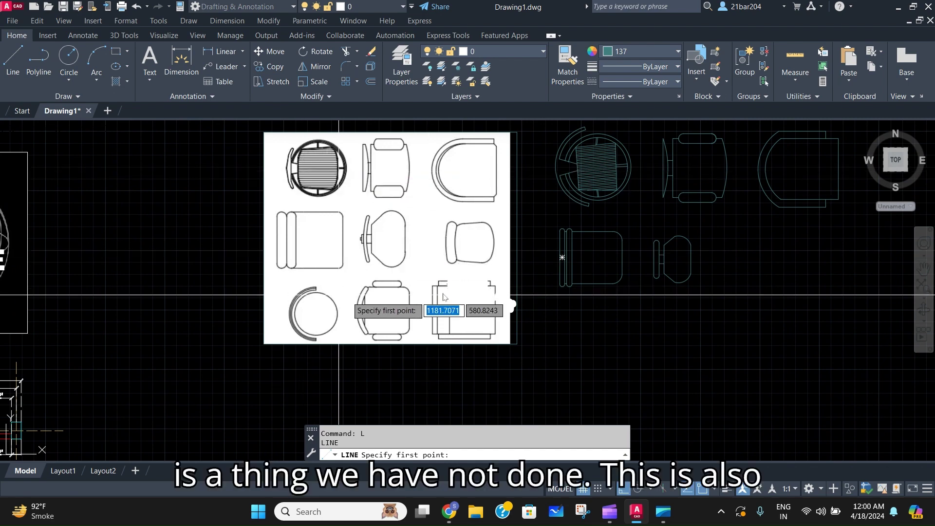
scroll(463, 233, "up", 3)
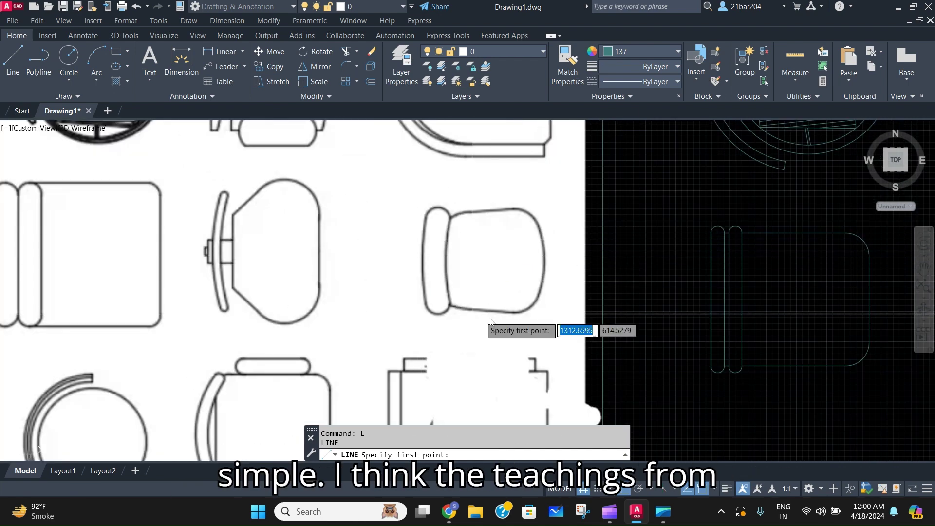
scroll(477, 256, "down", 2)
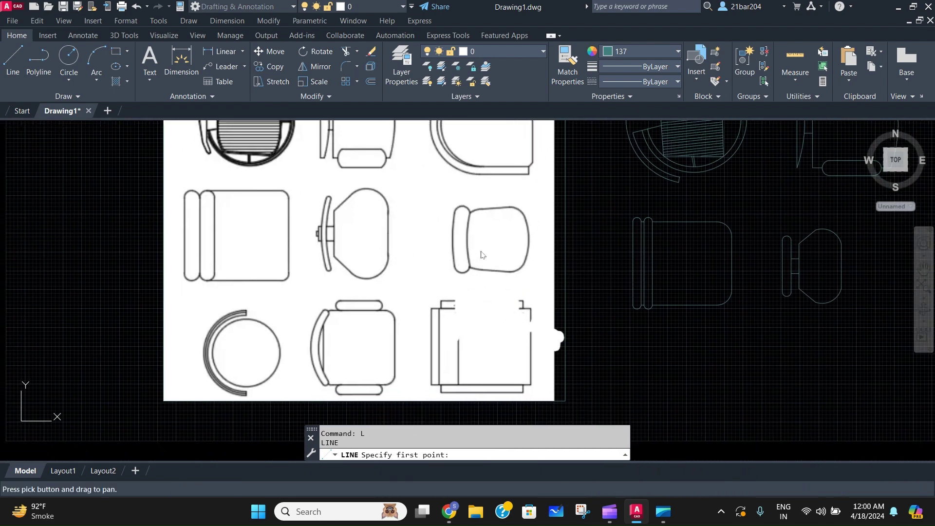
middle_click_drag(477, 270, 504, 242)
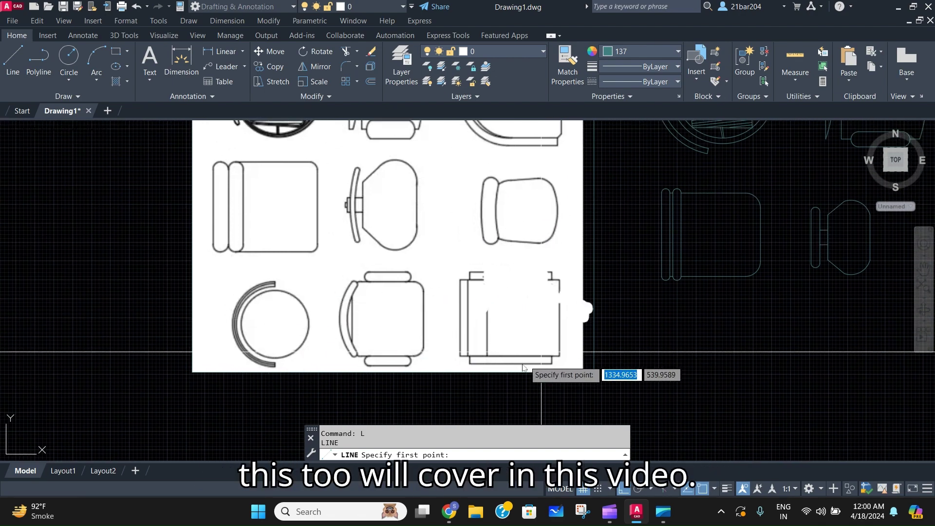
scroll(531, 343, "down", 2)
middle_click_drag(645, 361, 459, 341)
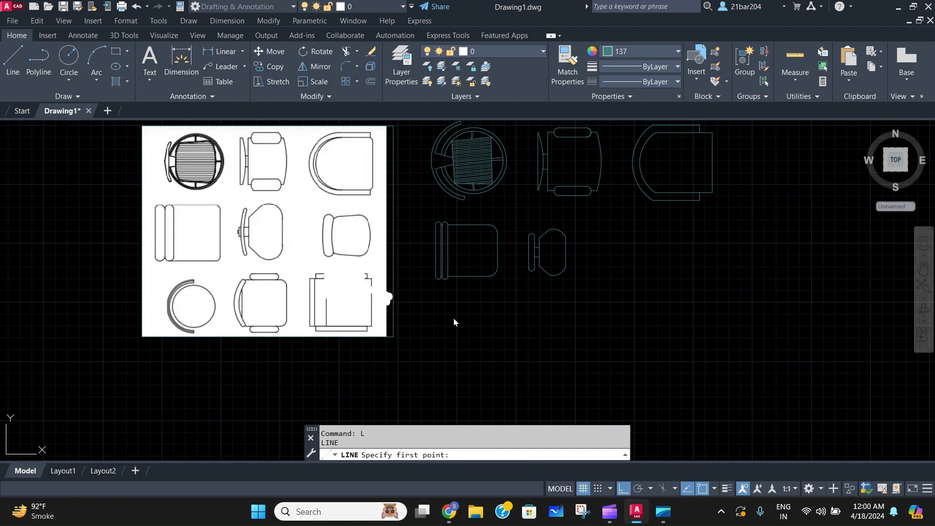
key("Escape")
scroll(452, 314, "up", 2)
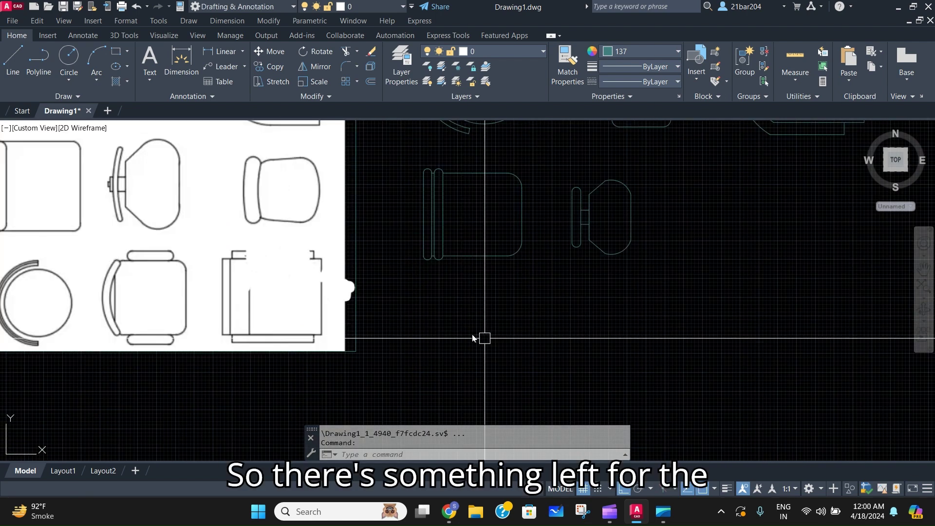
scroll(472, 334, "down", 2)
middle_click_drag(472, 334, 525, 334)
Draw a seat circle at the default radius below the traced chairs
type("c")
key("Return")
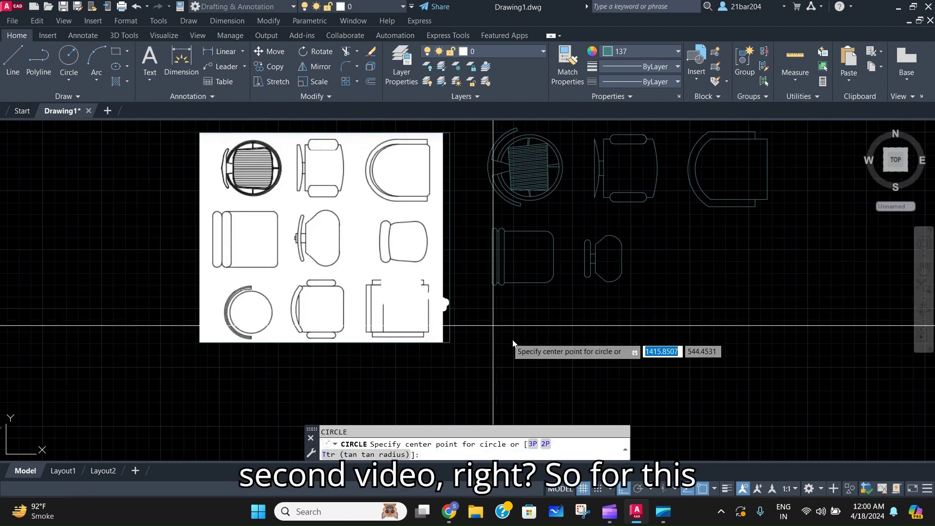
left_click(520, 340)
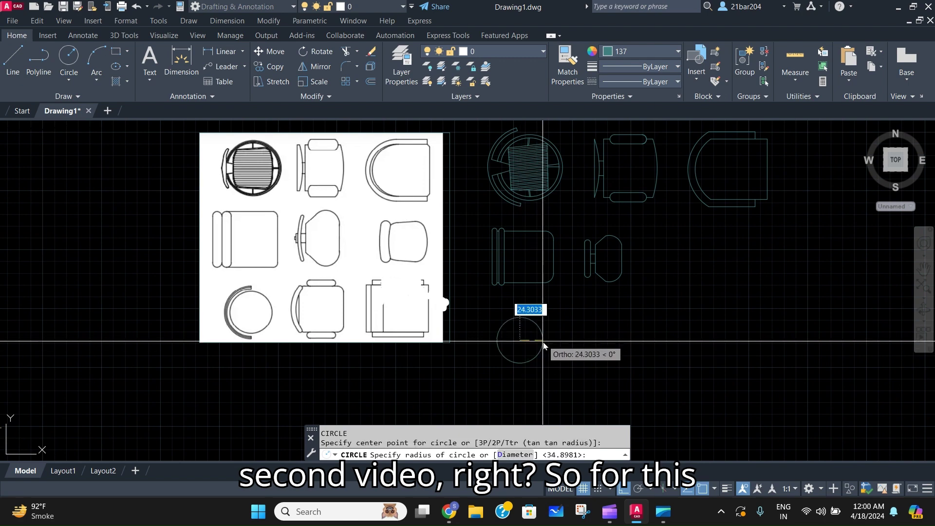
key("Return")
key("Escape")
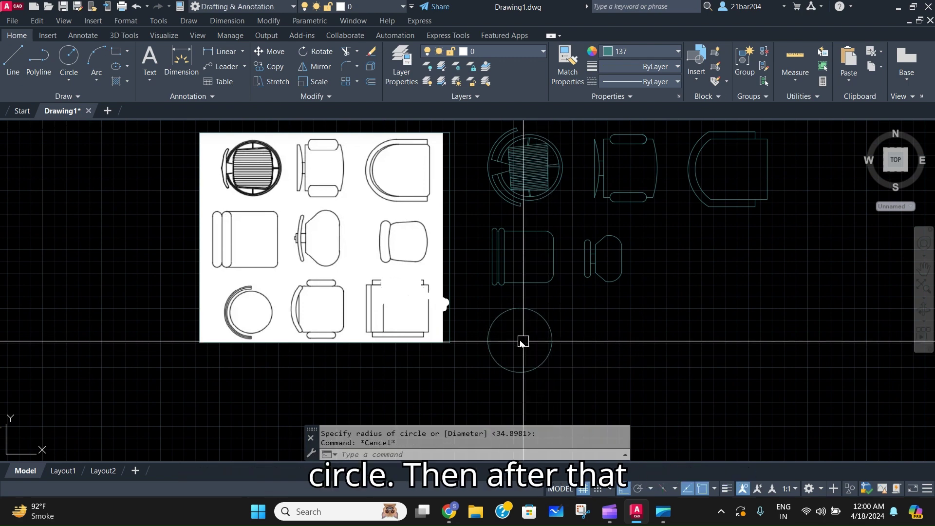
scroll(521, 341, "up", 2)
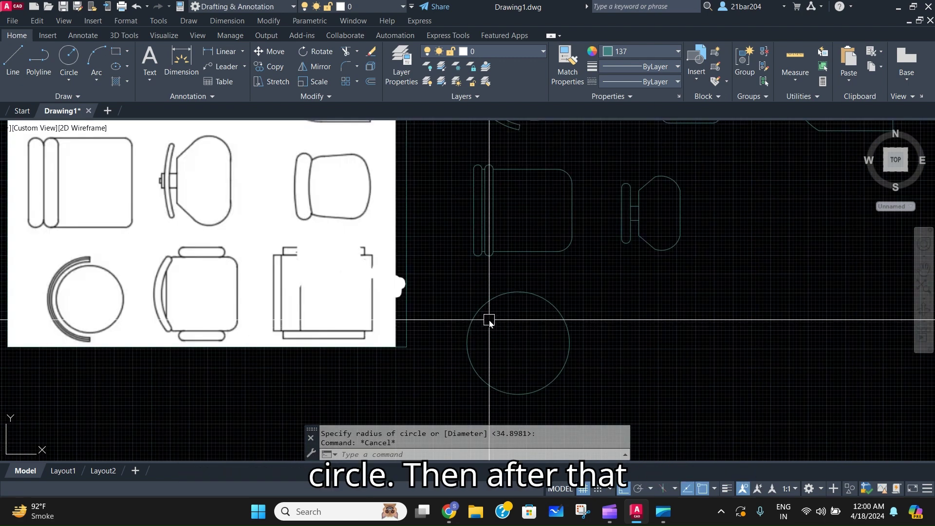
Draw an arc along the circle's left half from its bottom to its top
type("l")
key("Return")
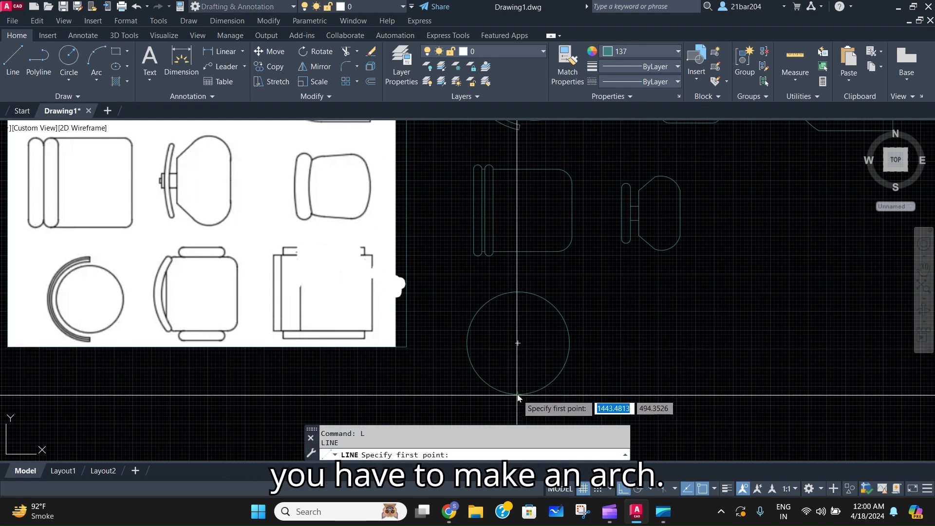
key("Escape")
type("arc")
key("Return")
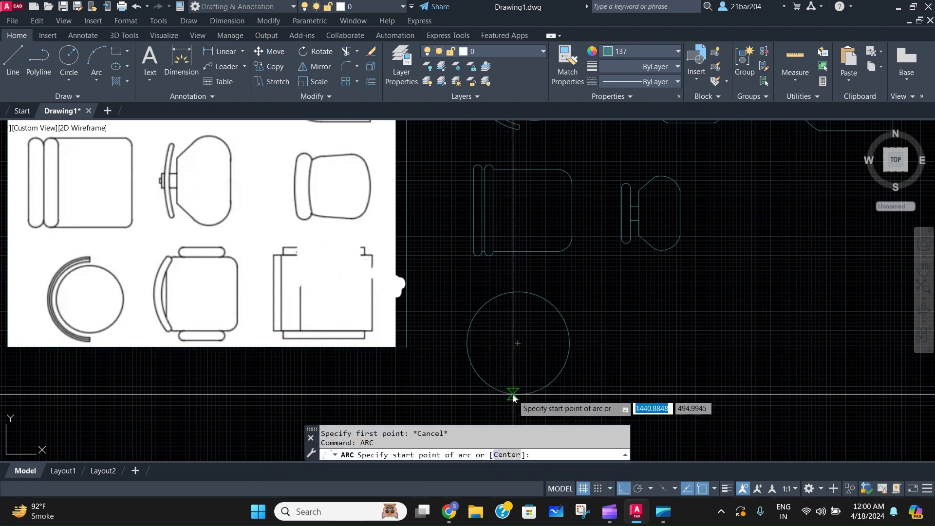
left_click(518, 394)
left_click(517, 292)
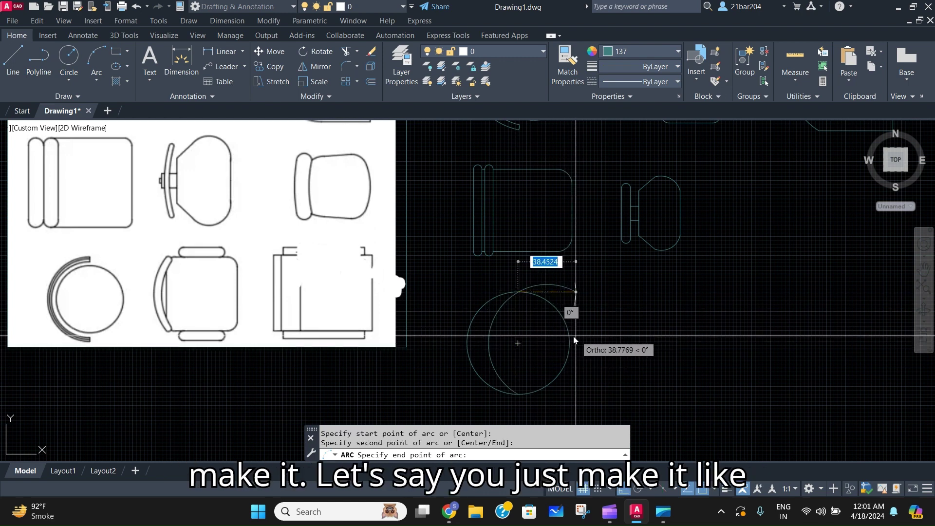
key("Escape")
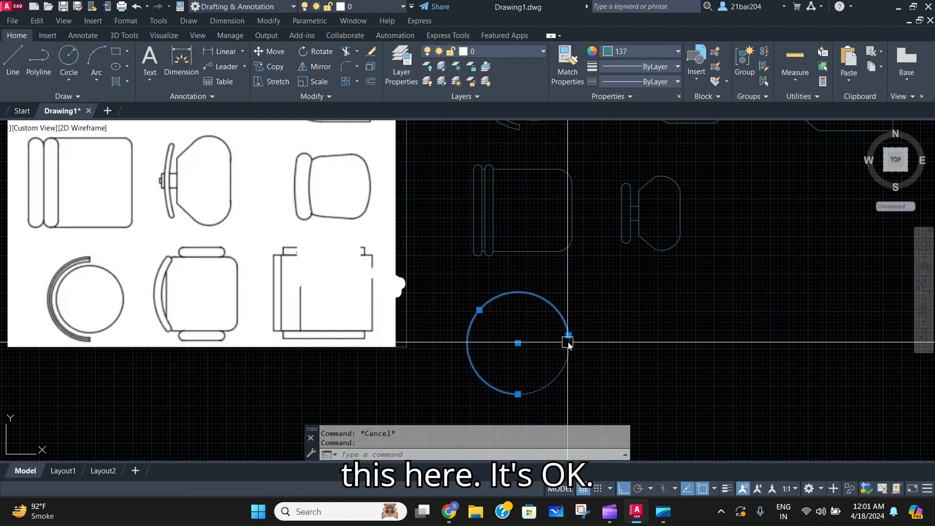
left_click(568, 335)
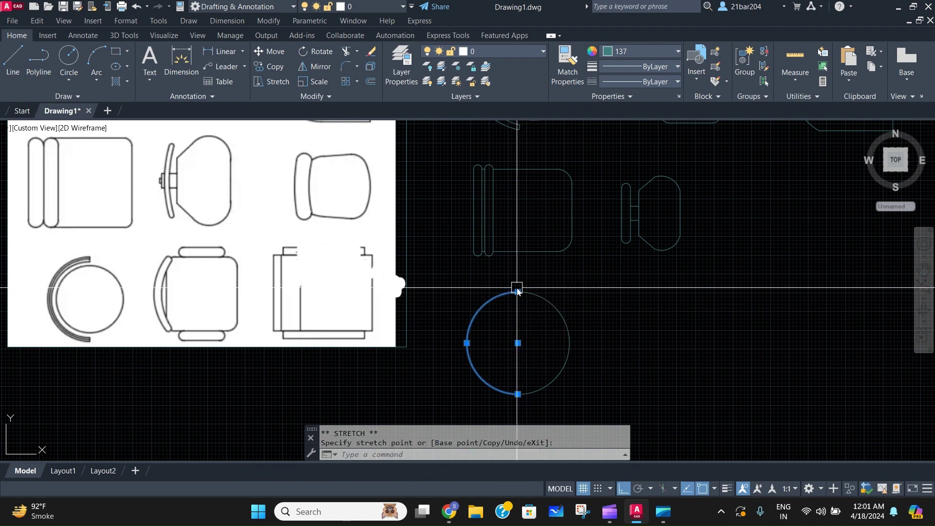
Move the backrest arc slightly left of the circle and stretch its top end upward
type("m")
key("Return")
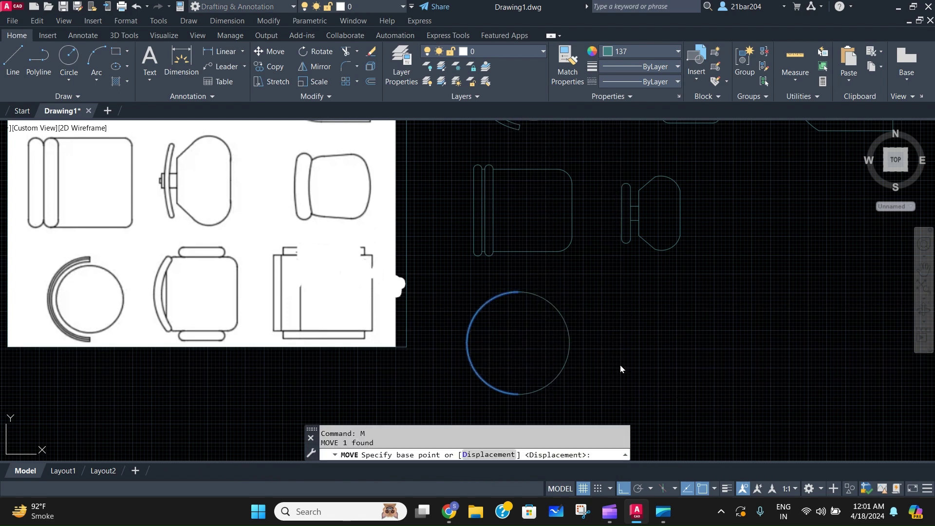
left_click(621, 365)
left_click(613, 365)
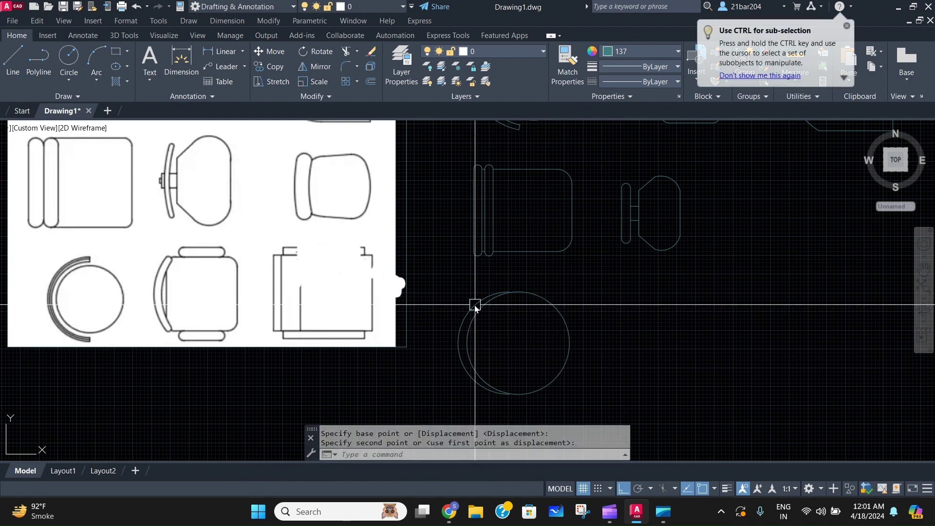
left_click(508, 291)
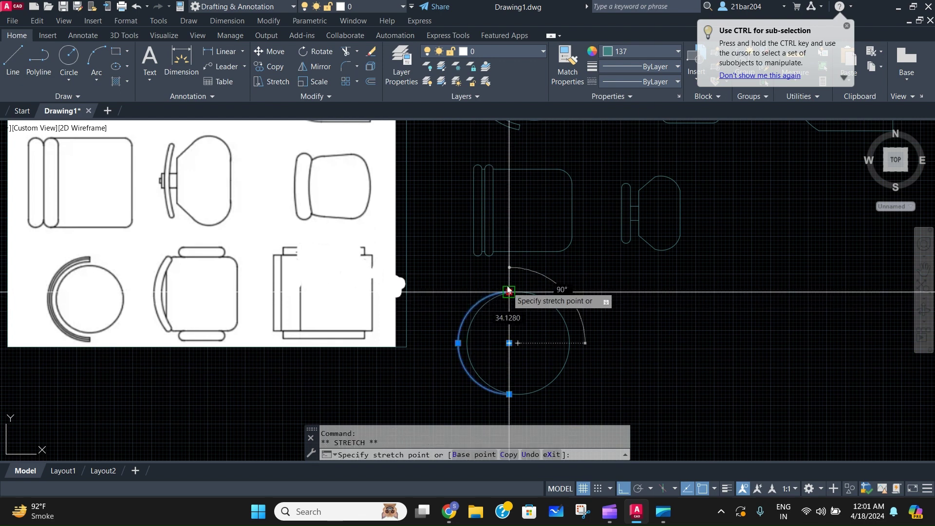
left_click(509, 283)
left_click(509, 393)
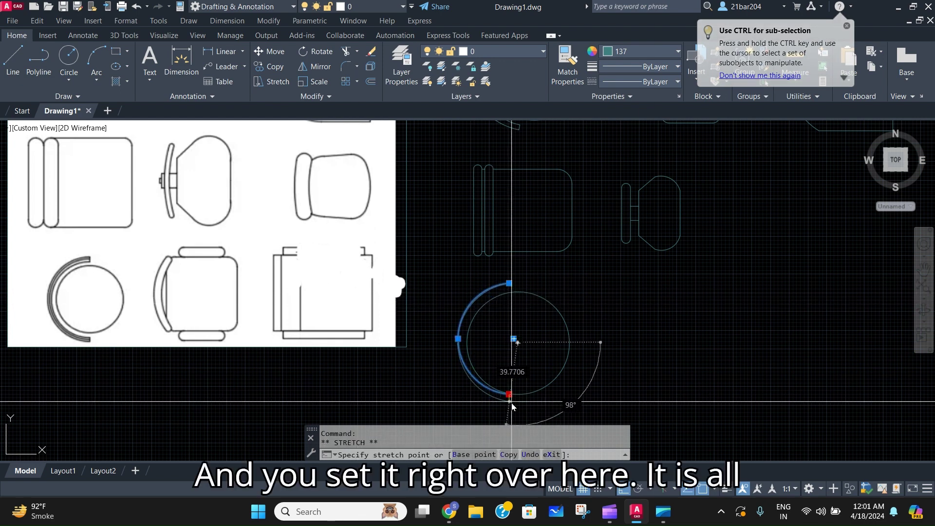
key("Escape")
Offset the backrest arc outward to form a second, outer arc
mouse_move(578, 343)
middle_mouse_down()
mouse_move(622, 349)
mouse_move(638, 320)
middle_mouse_up()
type("of")
key("space")
key("space")
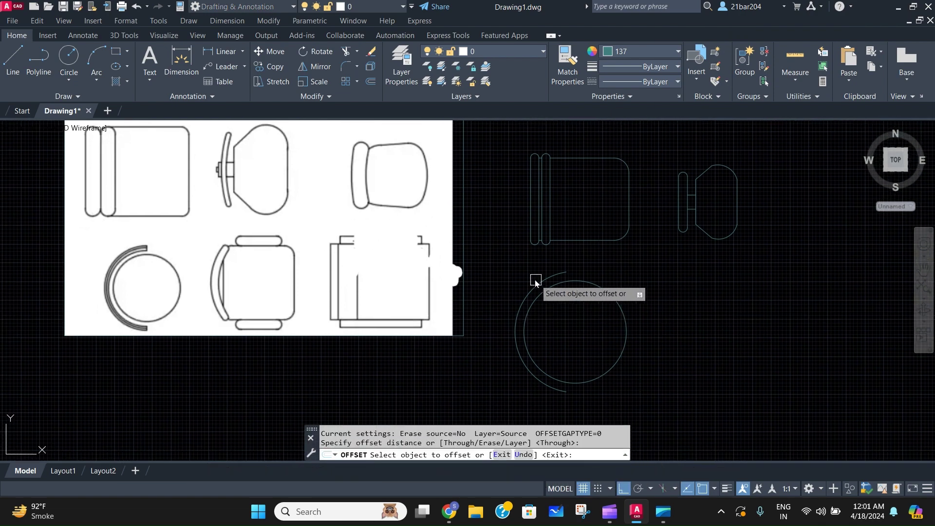
left_click(536, 283)
left_click(532, 279)
key("Escape")
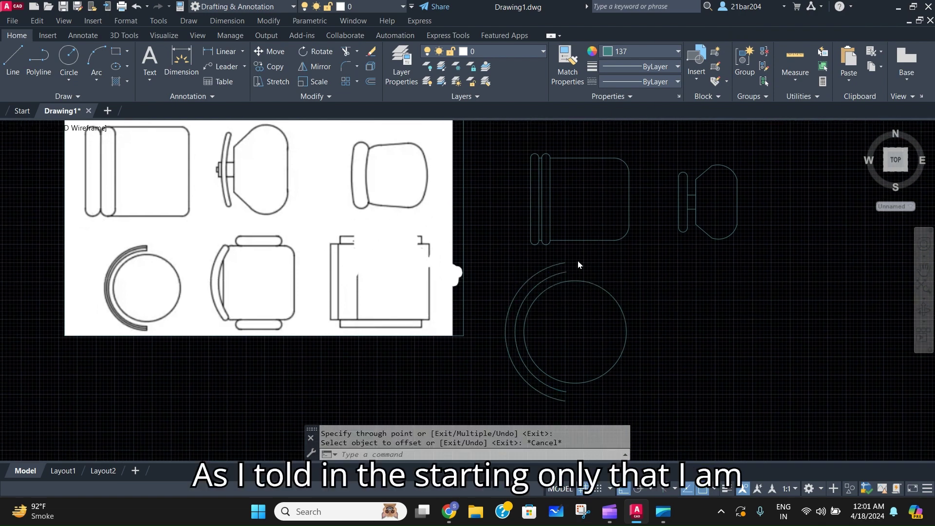
scroll(578, 261, "up", 3)
Close the top and bottom ends of the two arcs with short lines
type("l")
key("space")
left_click(537, 265)
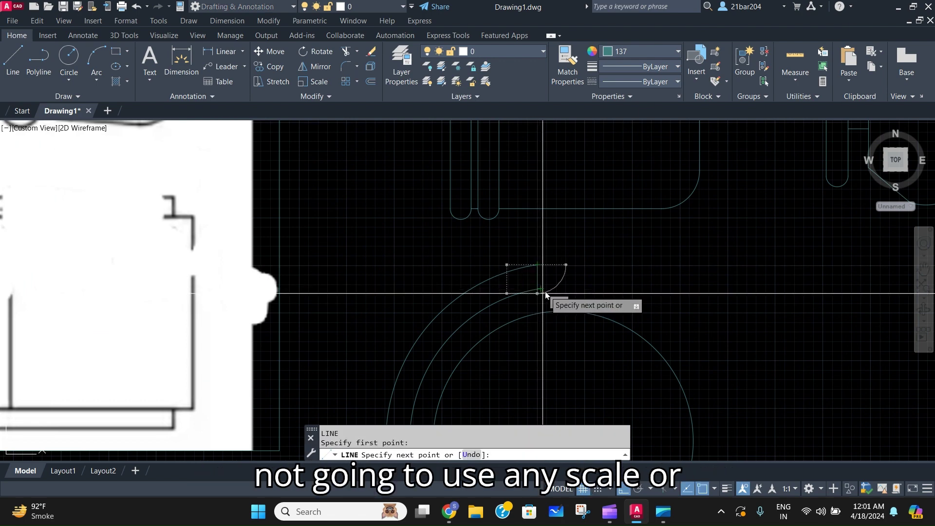
left_click(541, 291)
key("Escape")
scroll(568, 332, "down", 5)
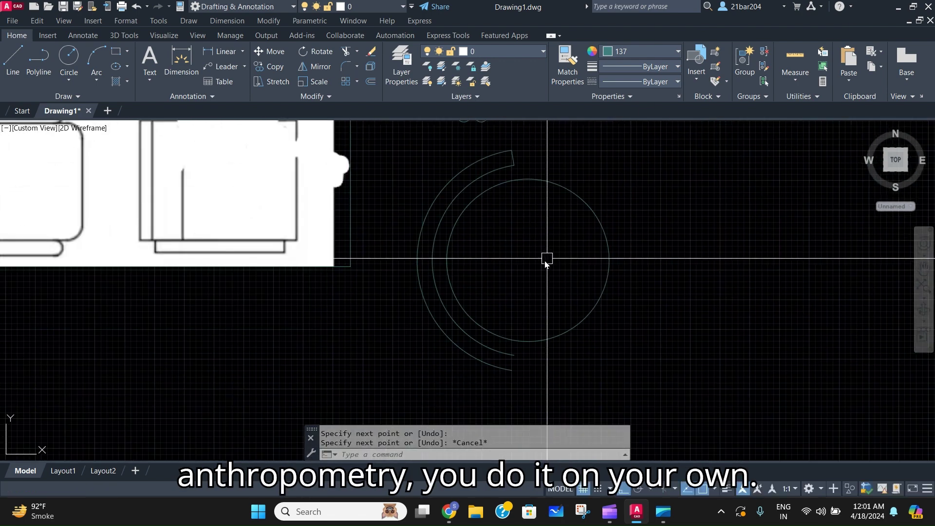
type("l")
key("space")
left_click(516, 359)
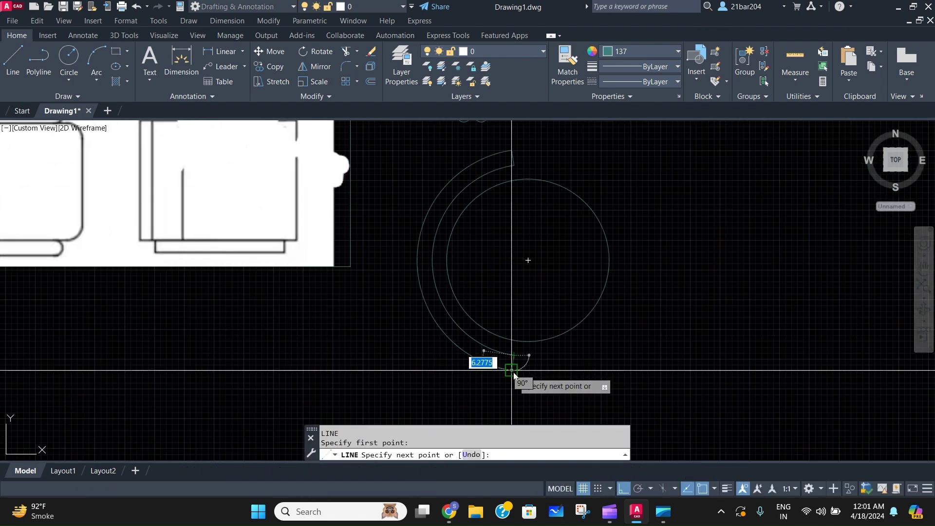
left_click(513, 372)
key("Escape")
Select the inner backrest arc and start copying it, then cancel the copy
scroll(470, 337, "down", 5)
scroll(468, 336, "down", 1)
scroll(446, 321, "up", 1)
scroll(491, 299, "up", 5)
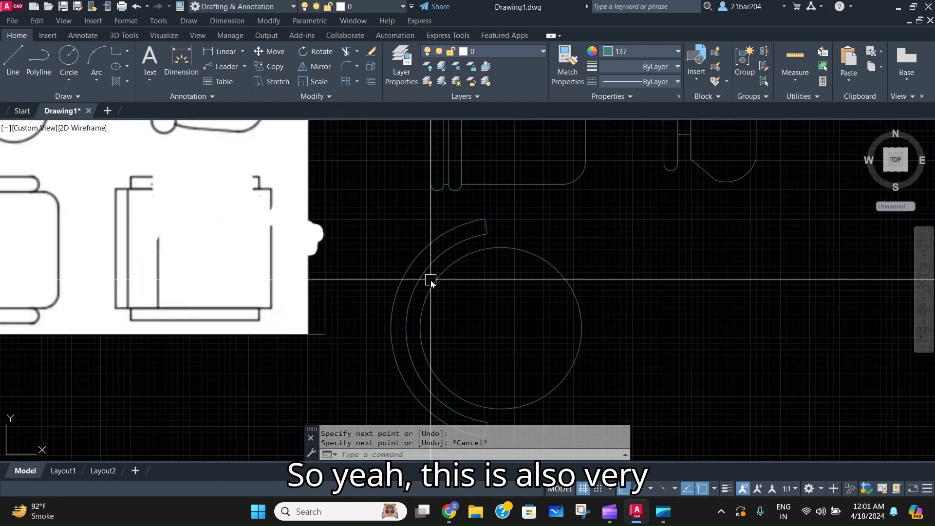
scroll(428, 278, "down", 2)
scroll(439, 286, "up", 2)
left_click(431, 262)
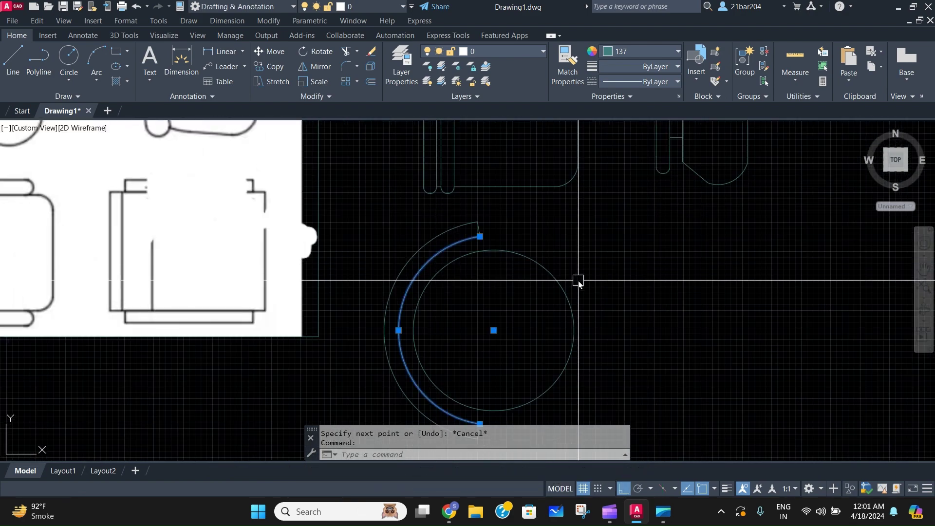
type("co")
key("Return")
left_click(629, 288)
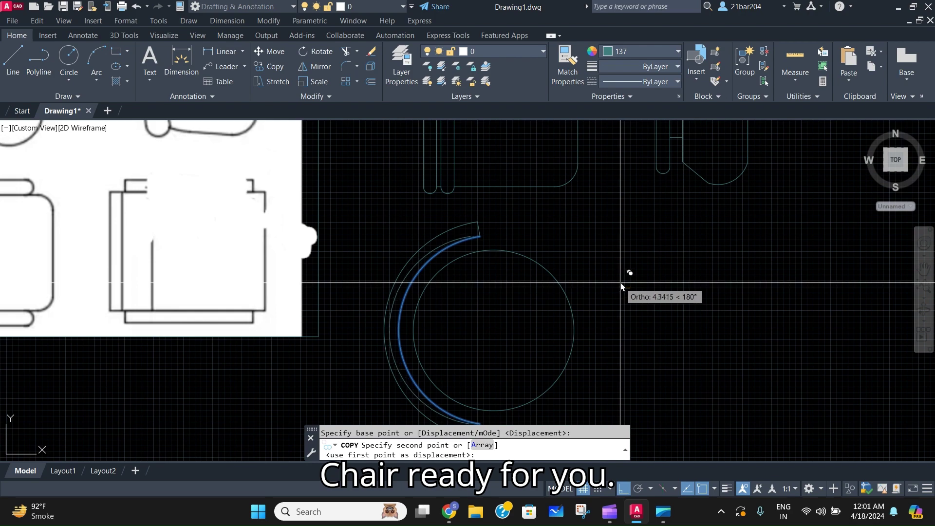
key("Escape")
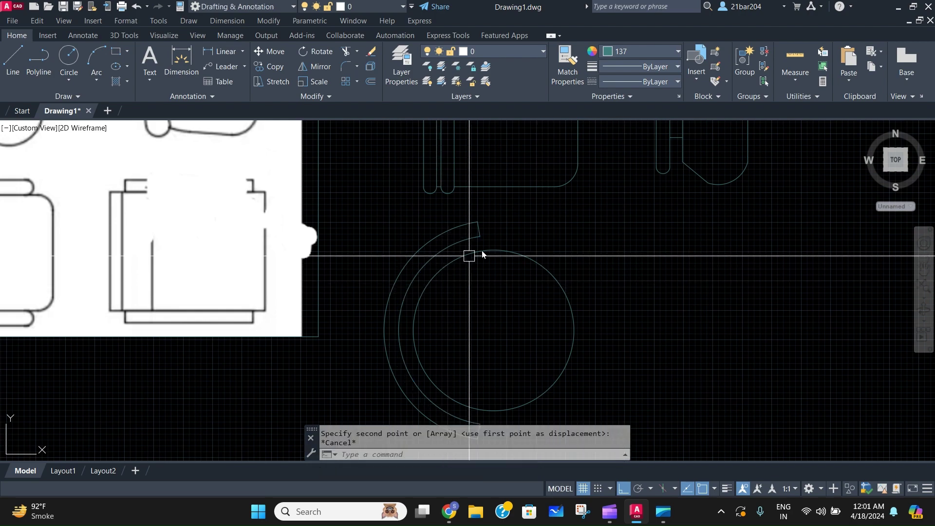
Pan the view across the chairs to the empty area beside the round chair plan
scroll(484, 253, "down", 3)
mouse_move(484, 252)
middle_mouse_down()
mouse_move(509, 249)
mouse_move(544, 303)
middle_mouse_up()
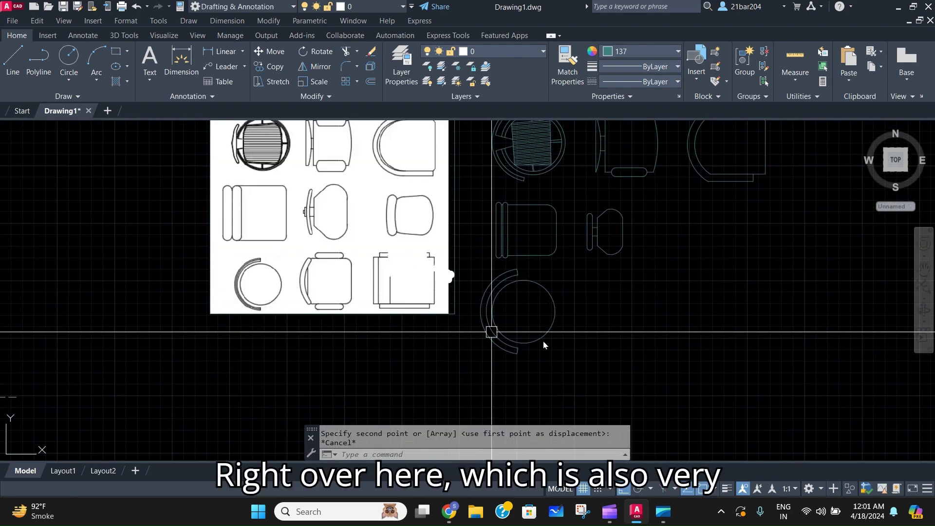
middle_click_drag(542, 341, 516, 371)
scroll(338, 297, "up", 2)
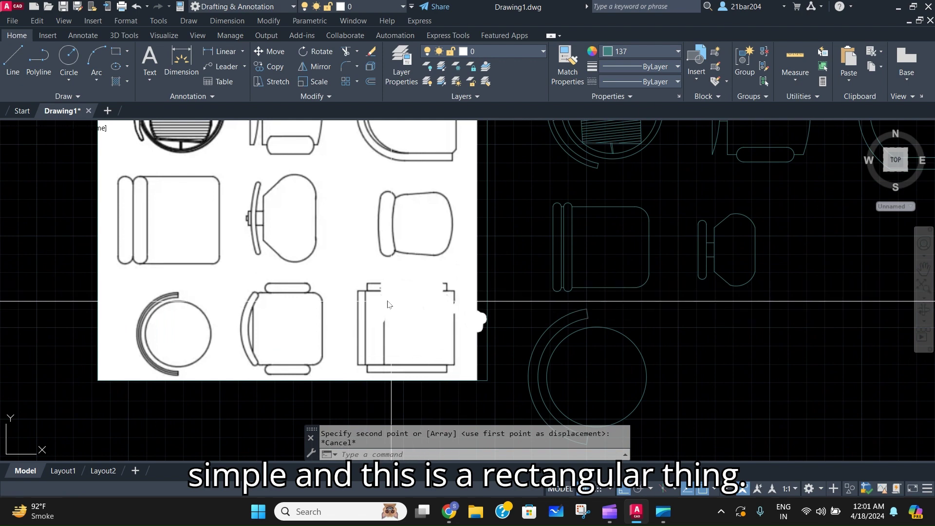
middle_click_drag(518, 331, 259, 283)
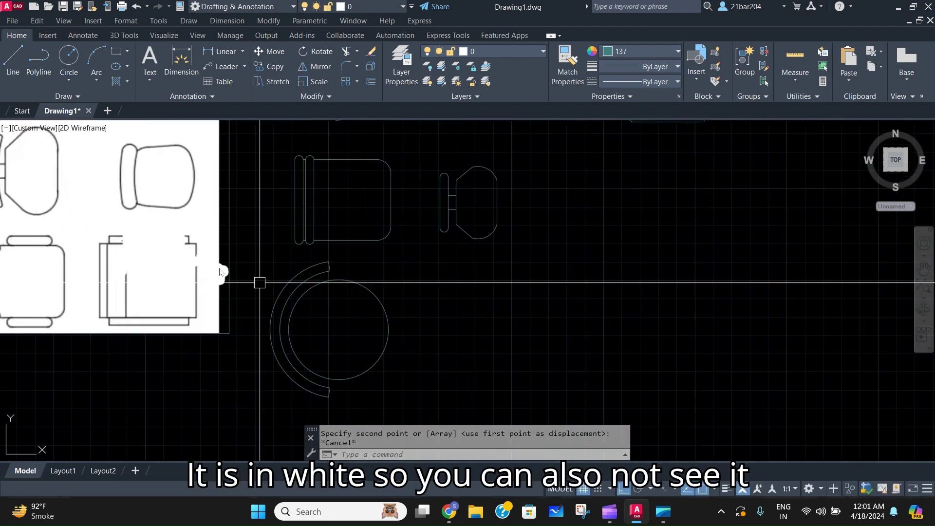
middle_click_drag(322, 314, 378, 342)
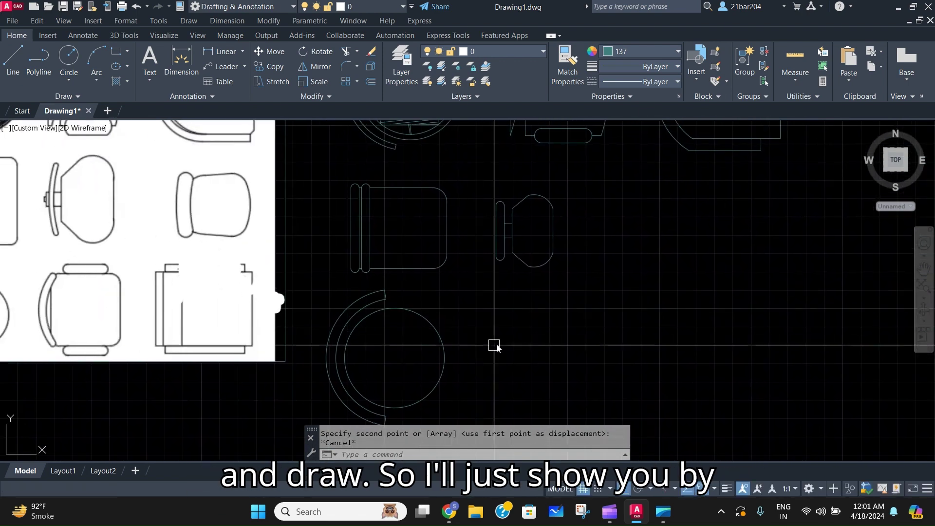
Draw a square seat rectangle to the right of the round chair
type("l")
key("Return")
key("Escape")
key("Return")
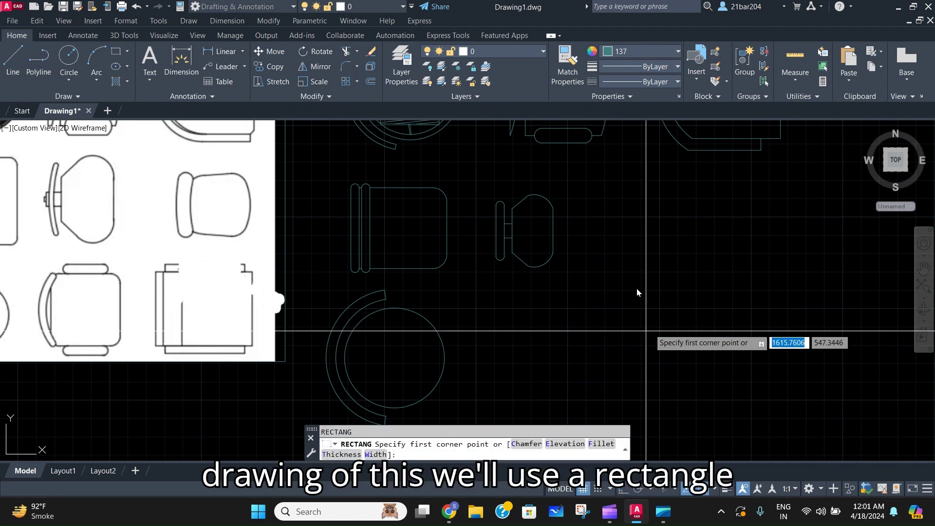
left_click(639, 310)
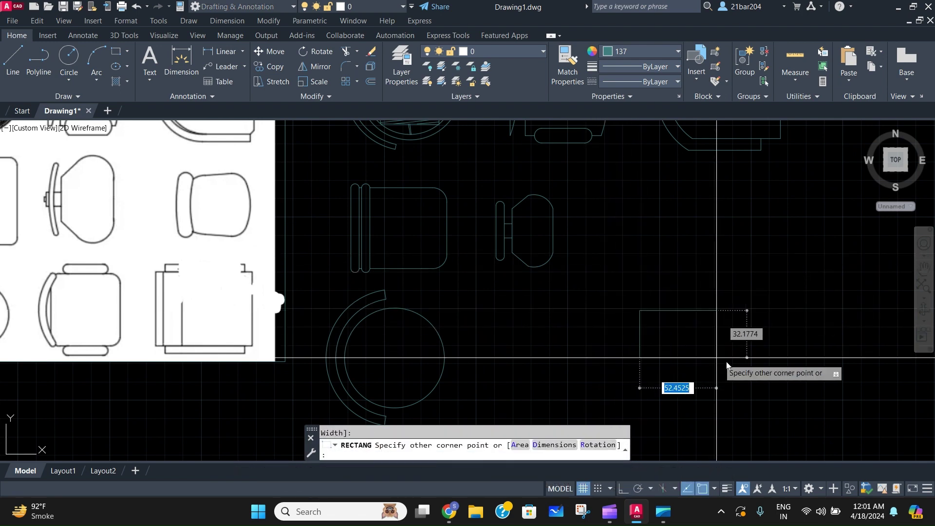
left_click(743, 401)
key("Escape")
Draw a thin handle rectangle along the seat's top edge
type("re")
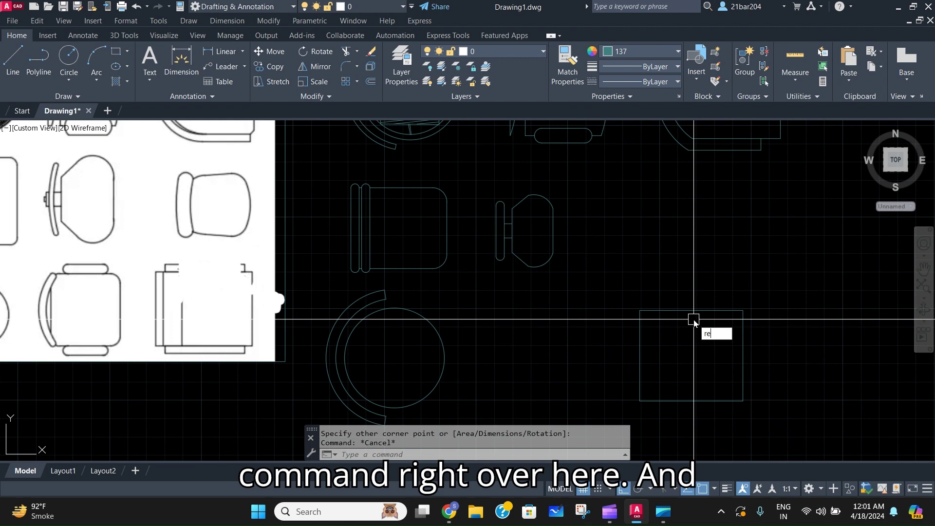
type("c")
key("Return")
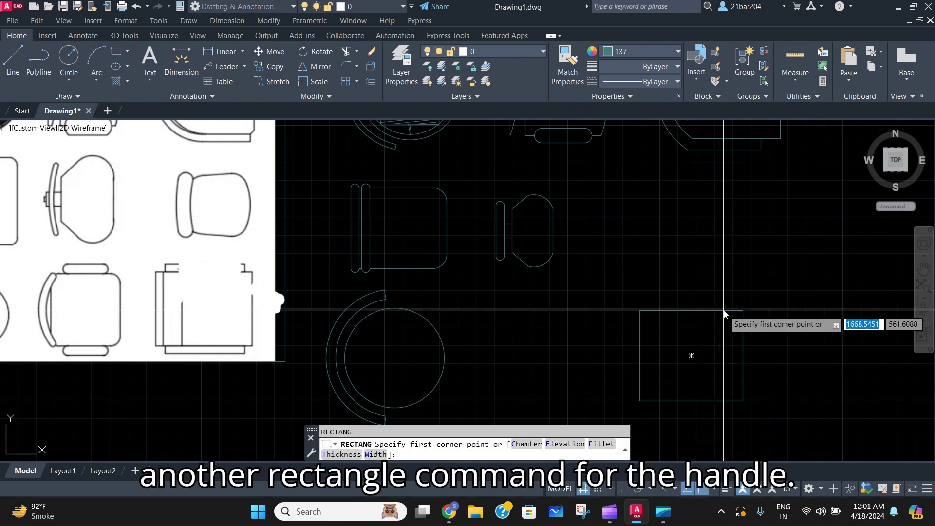
left_click(729, 310)
scroll(655, 306, "up", 2)
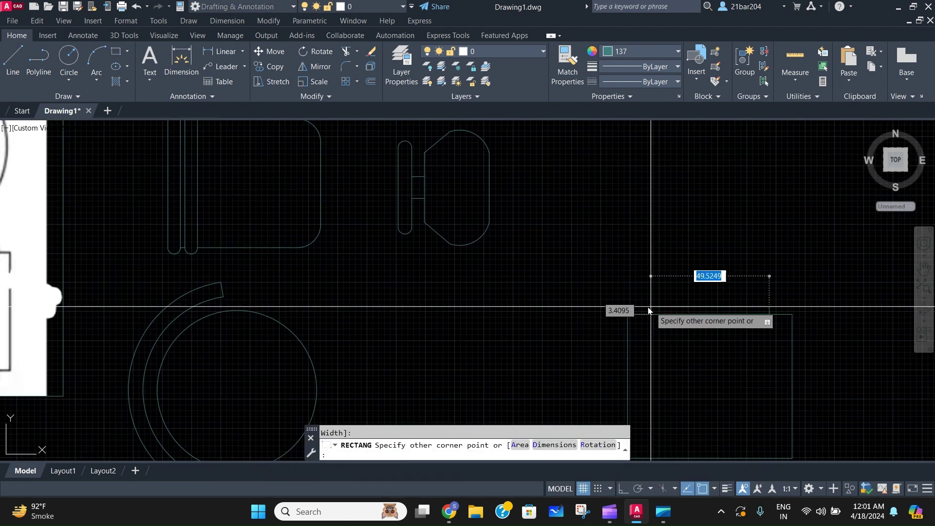
left_click(646, 306)
key("Escape")
Mirror the handle across the seat's horizontal midline, keeping the original, then regenerate the display
left_click(755, 314)
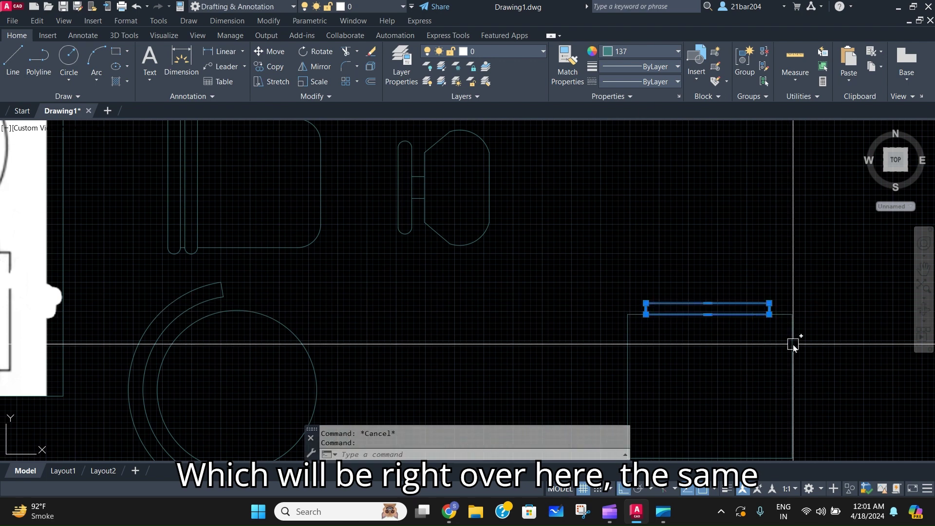
scroll(786, 339, "down", 2)
middle_click_drag(785, 339, 721, 322)
type("mi")
key("Return")
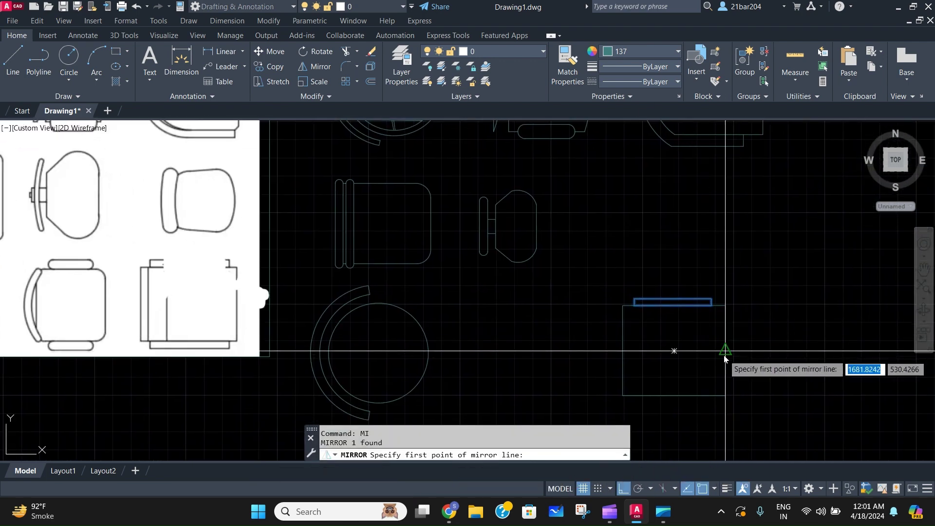
left_click(726, 351)
left_click(774, 354)
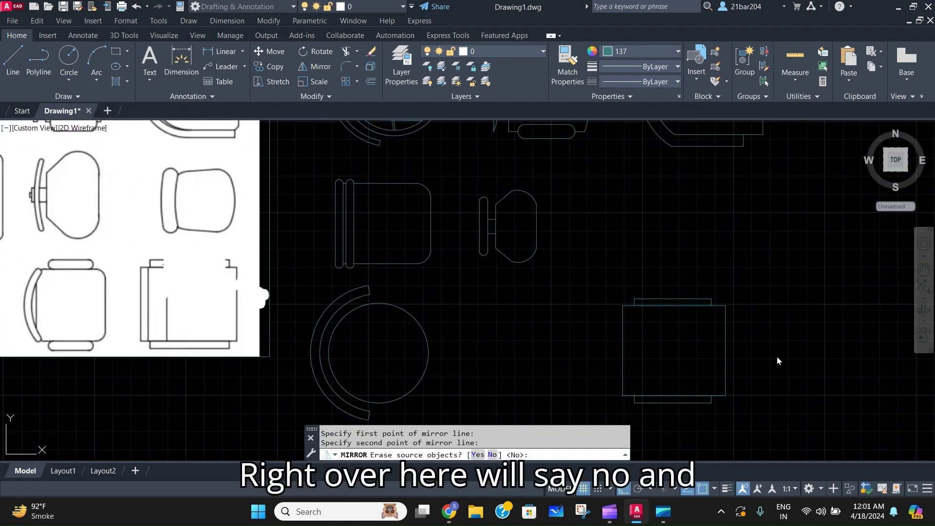
type("n")
key("Return")
type("re")
key("Return")
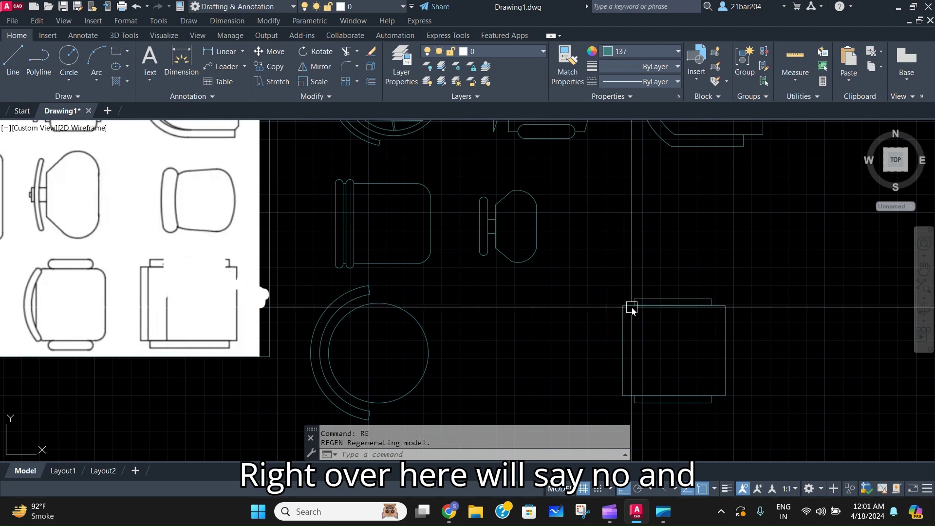
Draw a thin backrest rectangle along the seat's left edge, redrawing after a first attempt
type("rec")
key("Return")
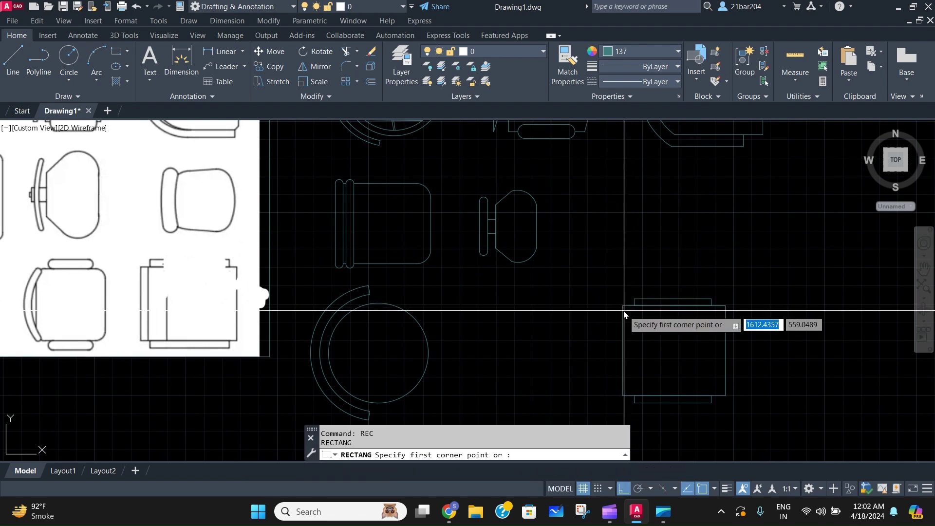
left_click(623, 306)
left_click(625, 398)
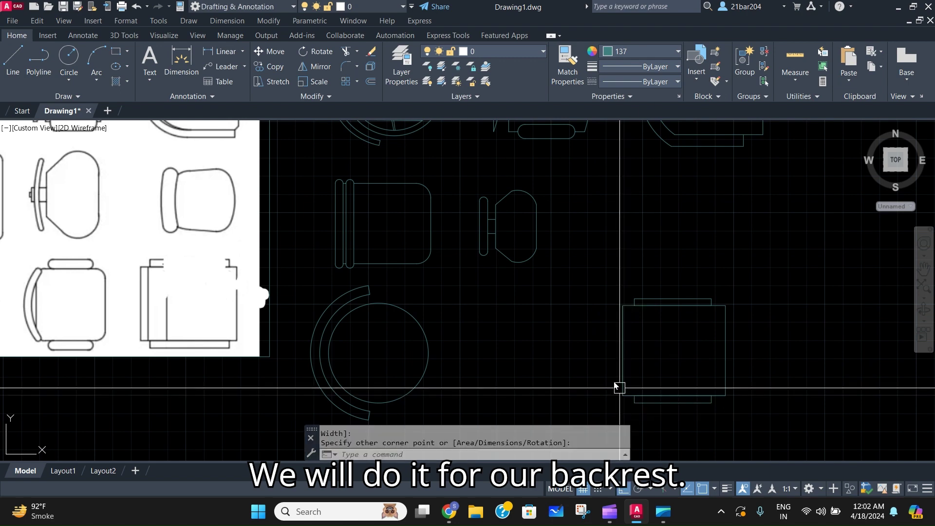
key("Return")
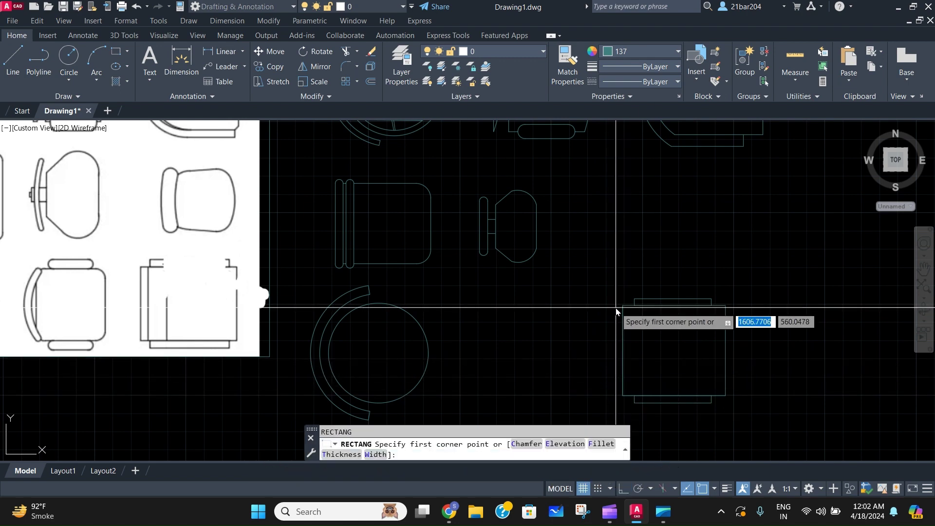
left_click(622, 306)
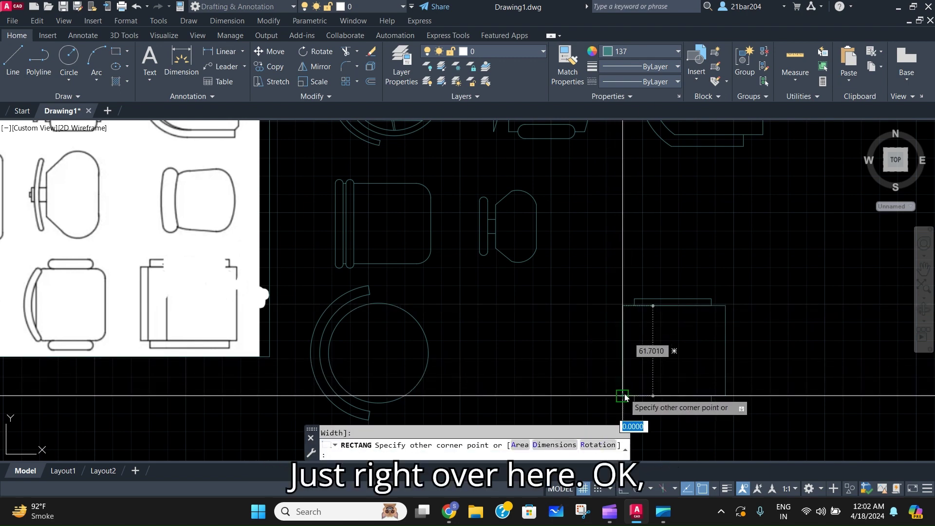
left_click(624, 396)
Select the backrest and cancel the trial grip stretch
left_click(616, 352)
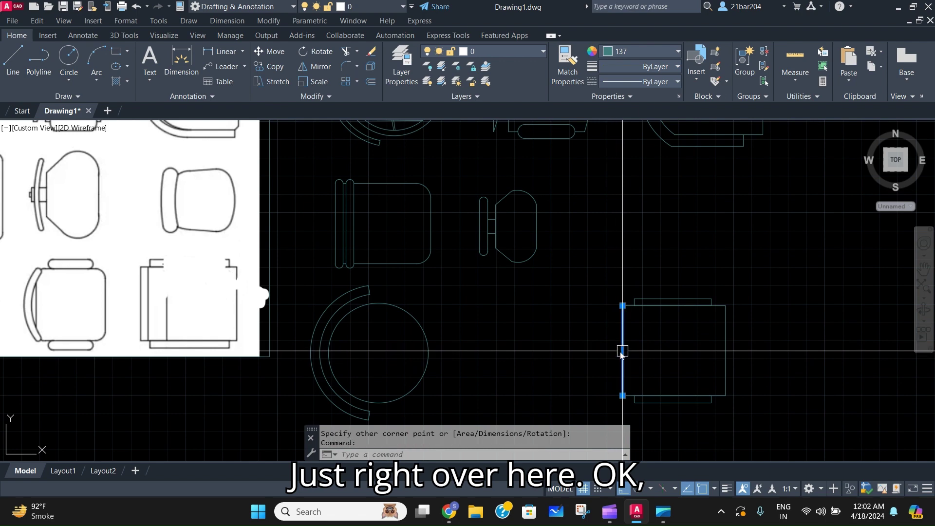
left_click(622, 351)
scroll(606, 355, "up", 5)
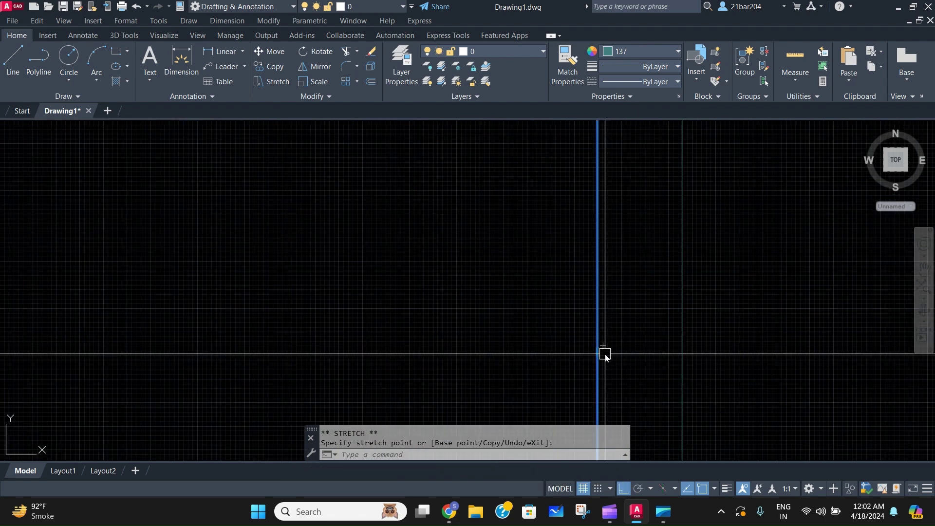
scroll(605, 355, "down", 6)
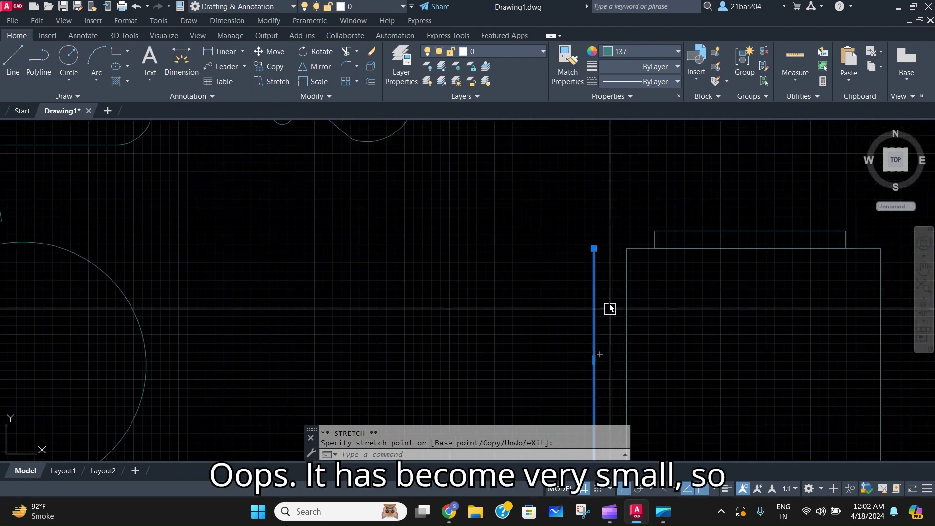
key("Escape")
Cancel two trial lines, then zoom out to show the reference image and all seven chairs
type("l")
key("Return")
left_click(594, 251)
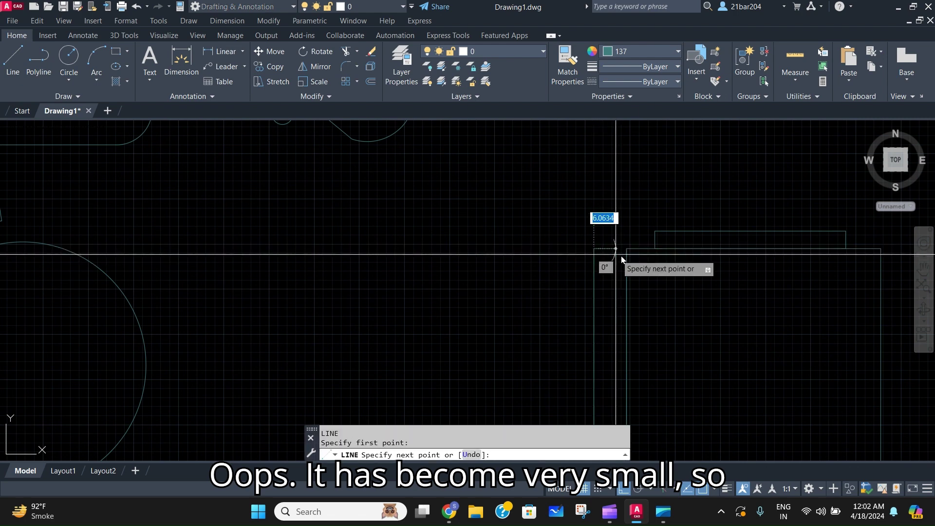
key("Escape")
scroll(654, 323, "down", 3)
middle_click_drag(653, 324, 626, 260)
type("l")
key("Return")
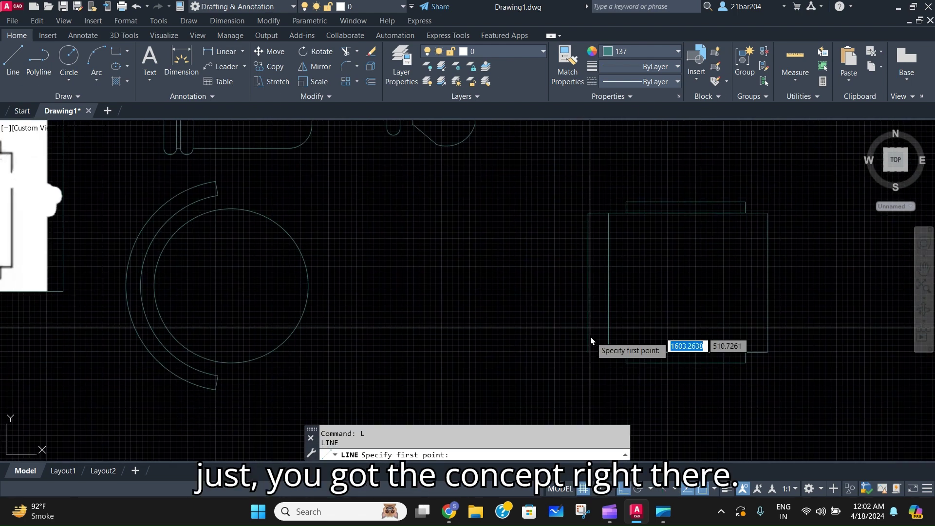
left_click(588, 352)
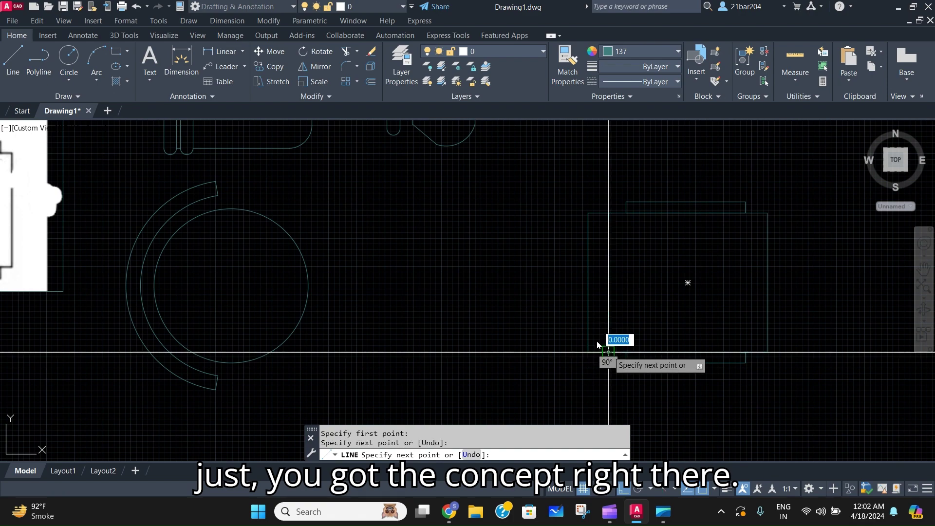
key("Escape")
scroll(596, 345, "down", 6)
middle_click_drag(599, 298, 703, 319)
scroll(650, 311, "up", 2)
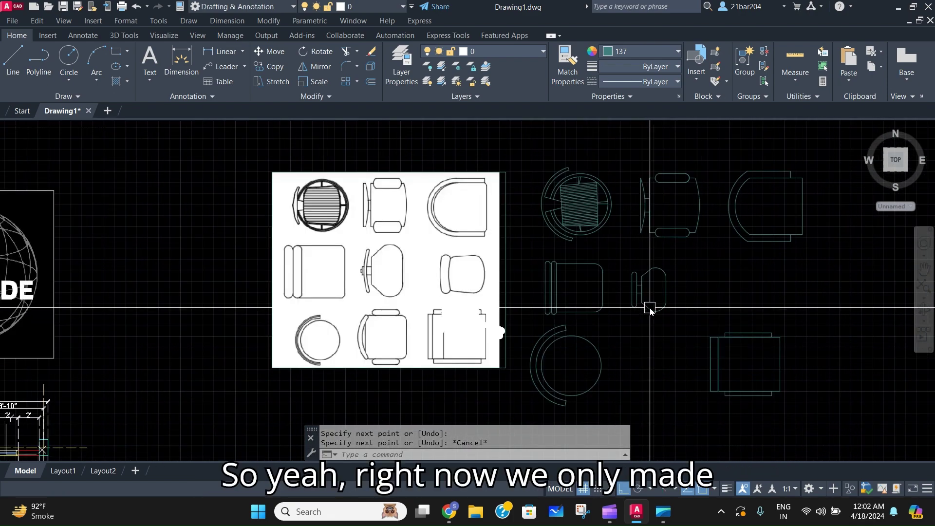
middle_click_drag(768, 345, 718, 333)
left_click(820, 409)
left_click(622, 258)
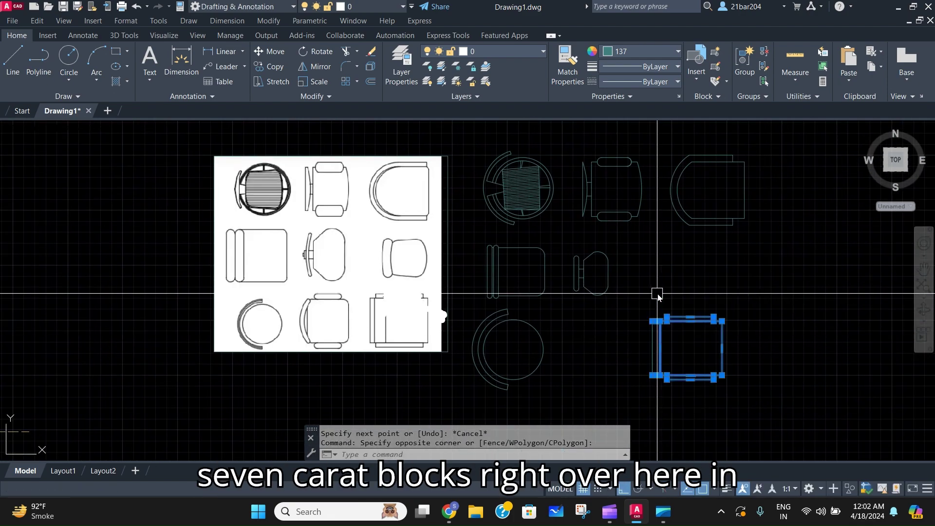
left_click(759, 413)
left_click(635, 296)
key("Escape")
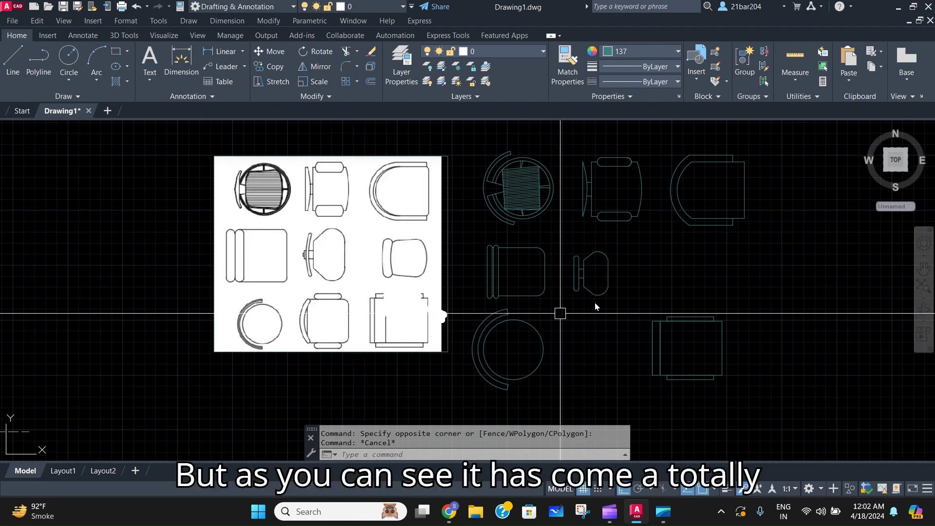
scroll(354, 381, "down", 5)
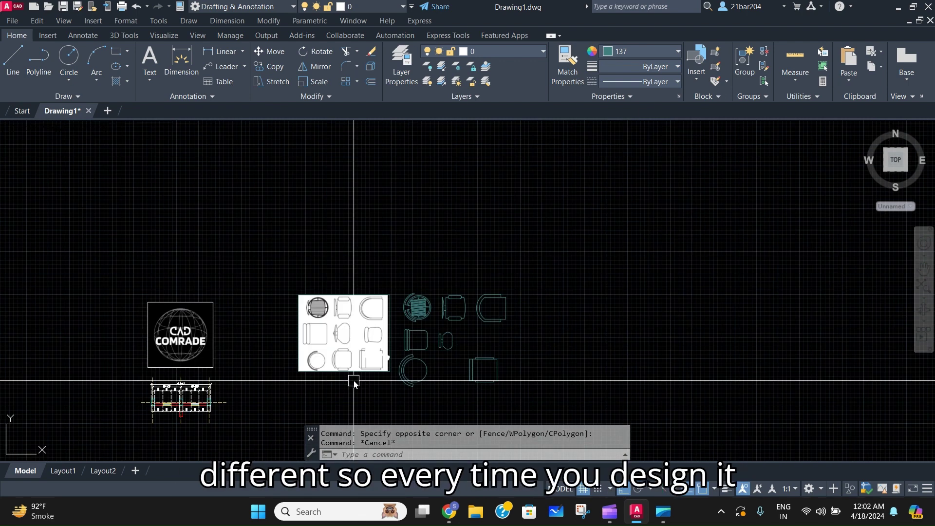
middle_click_drag(354, 381, 398, 345)
middle_click_drag(291, 373, 301, 362)
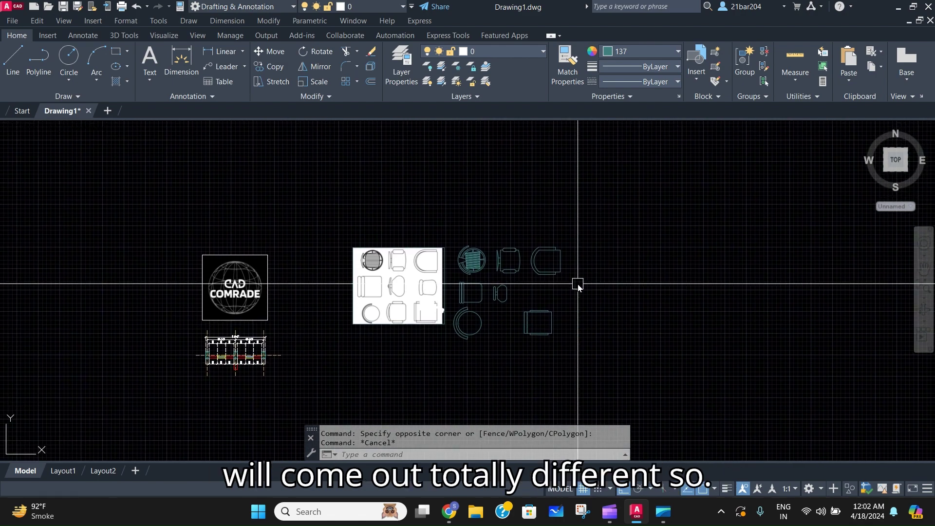
scroll(577, 285, "up", 4)
left_click(586, 347)
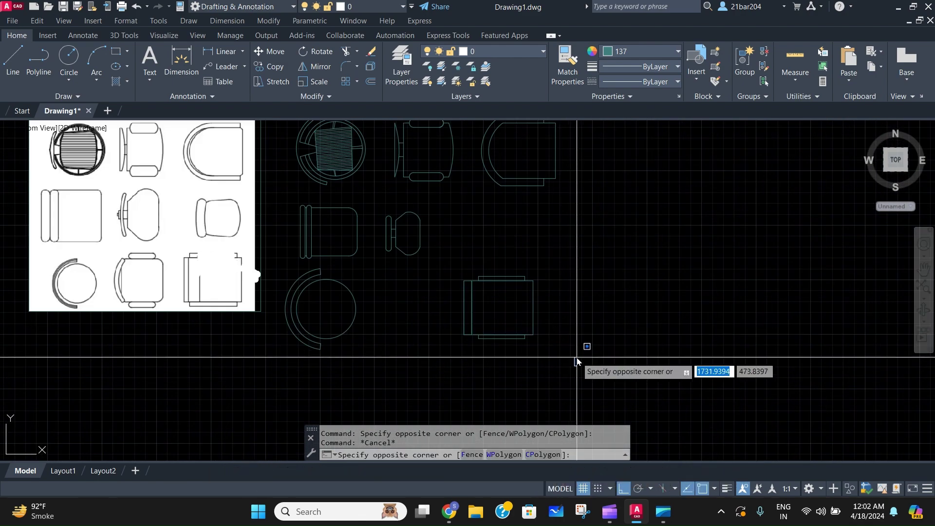
left_click(580, 357)
scroll(536, 342, "down", 4)
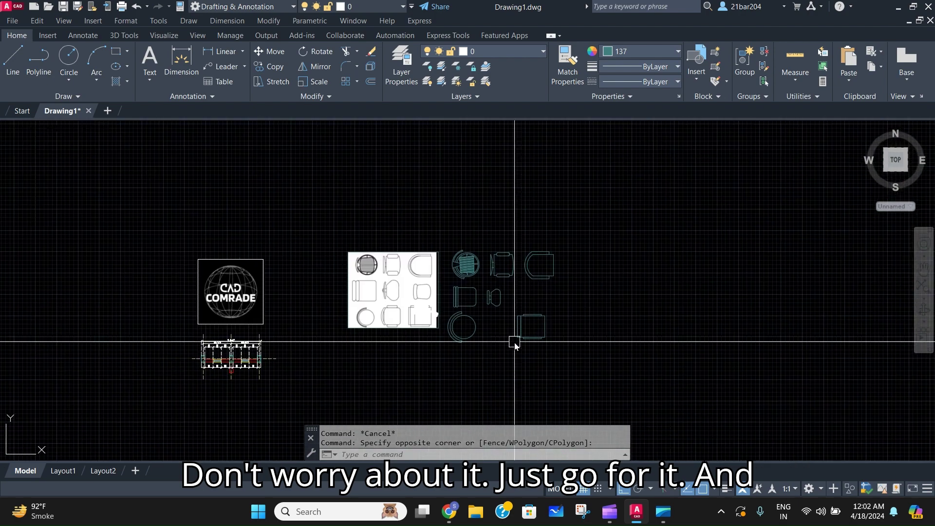
scroll(433, 317, "up", 2)
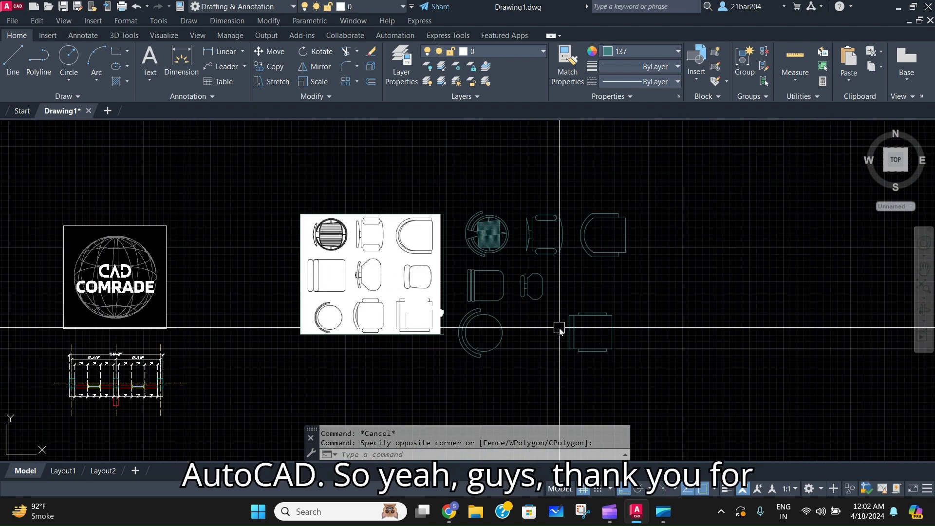
mouse_move(117, 317)
middle_mouse_down()
mouse_move(319, 327)
mouse_move(336, 355)
middle_mouse_up()
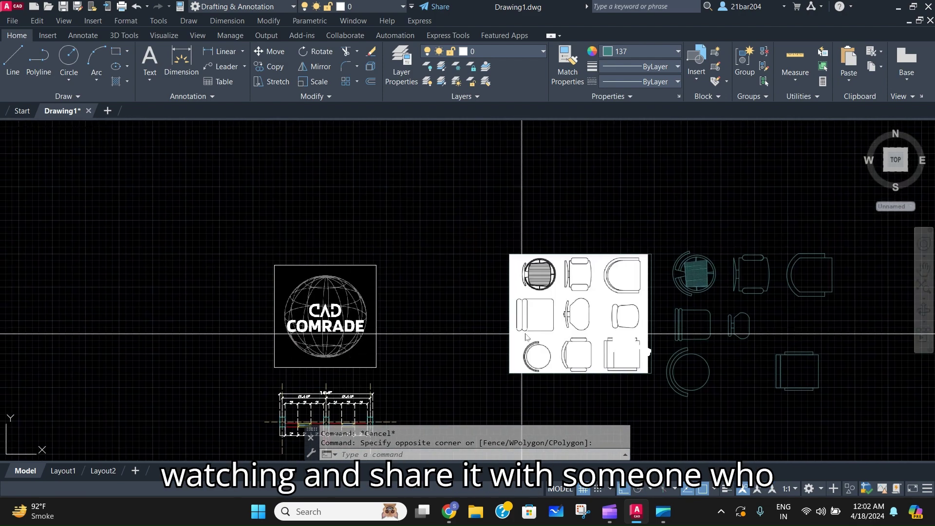
middle_click_drag(525, 334, 493, 334)
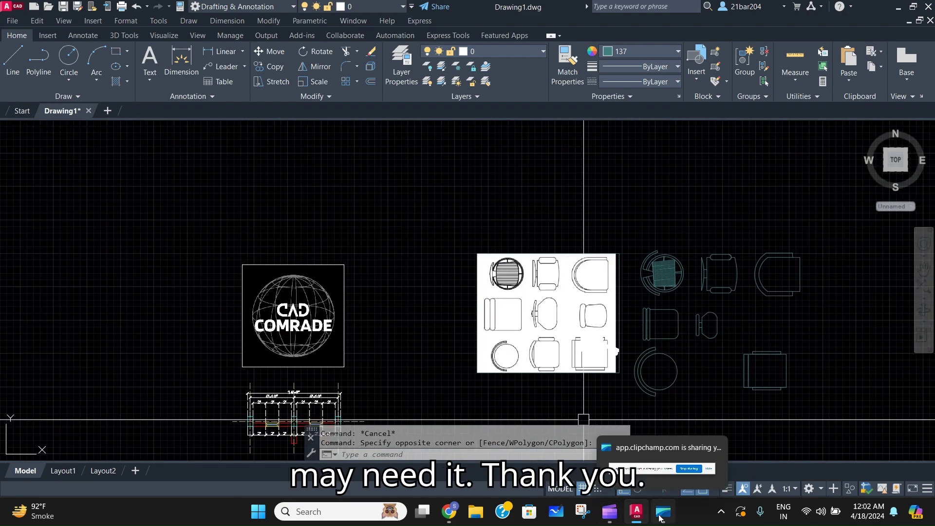